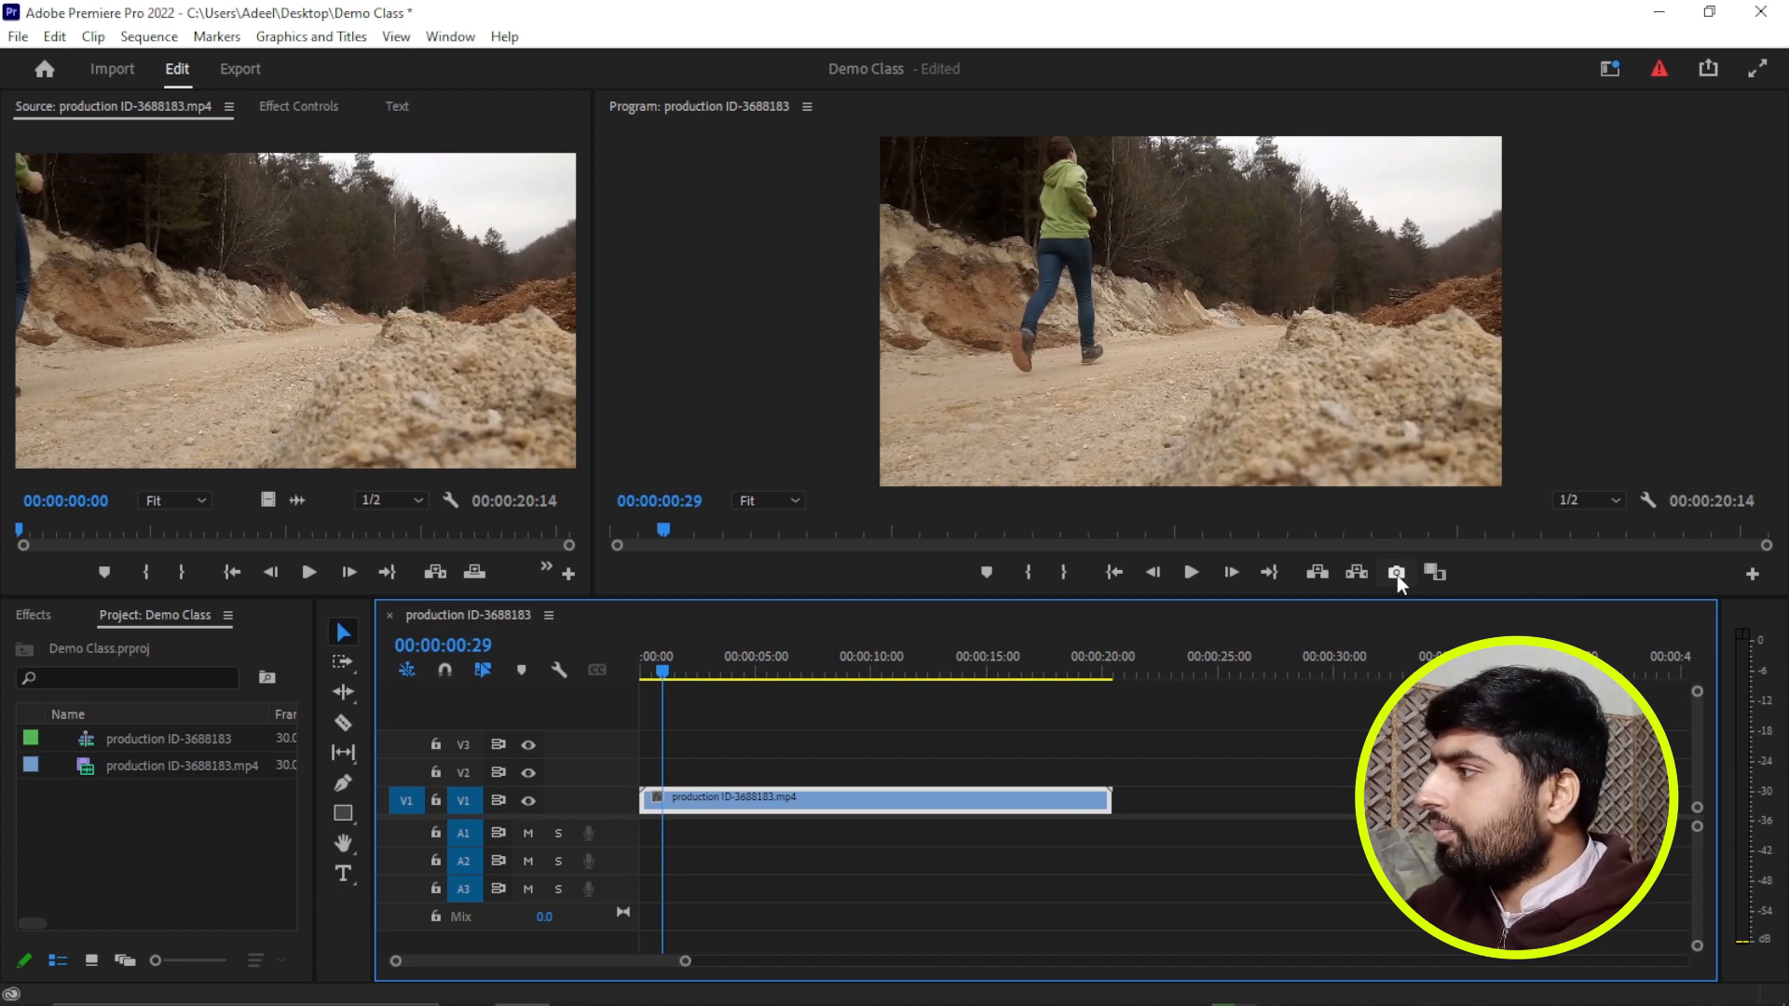
Try exporting the current frame as a PNG under its default name and delete the imported still from the project.
{"action": "left_click", "coordinate": [1396, 574]}
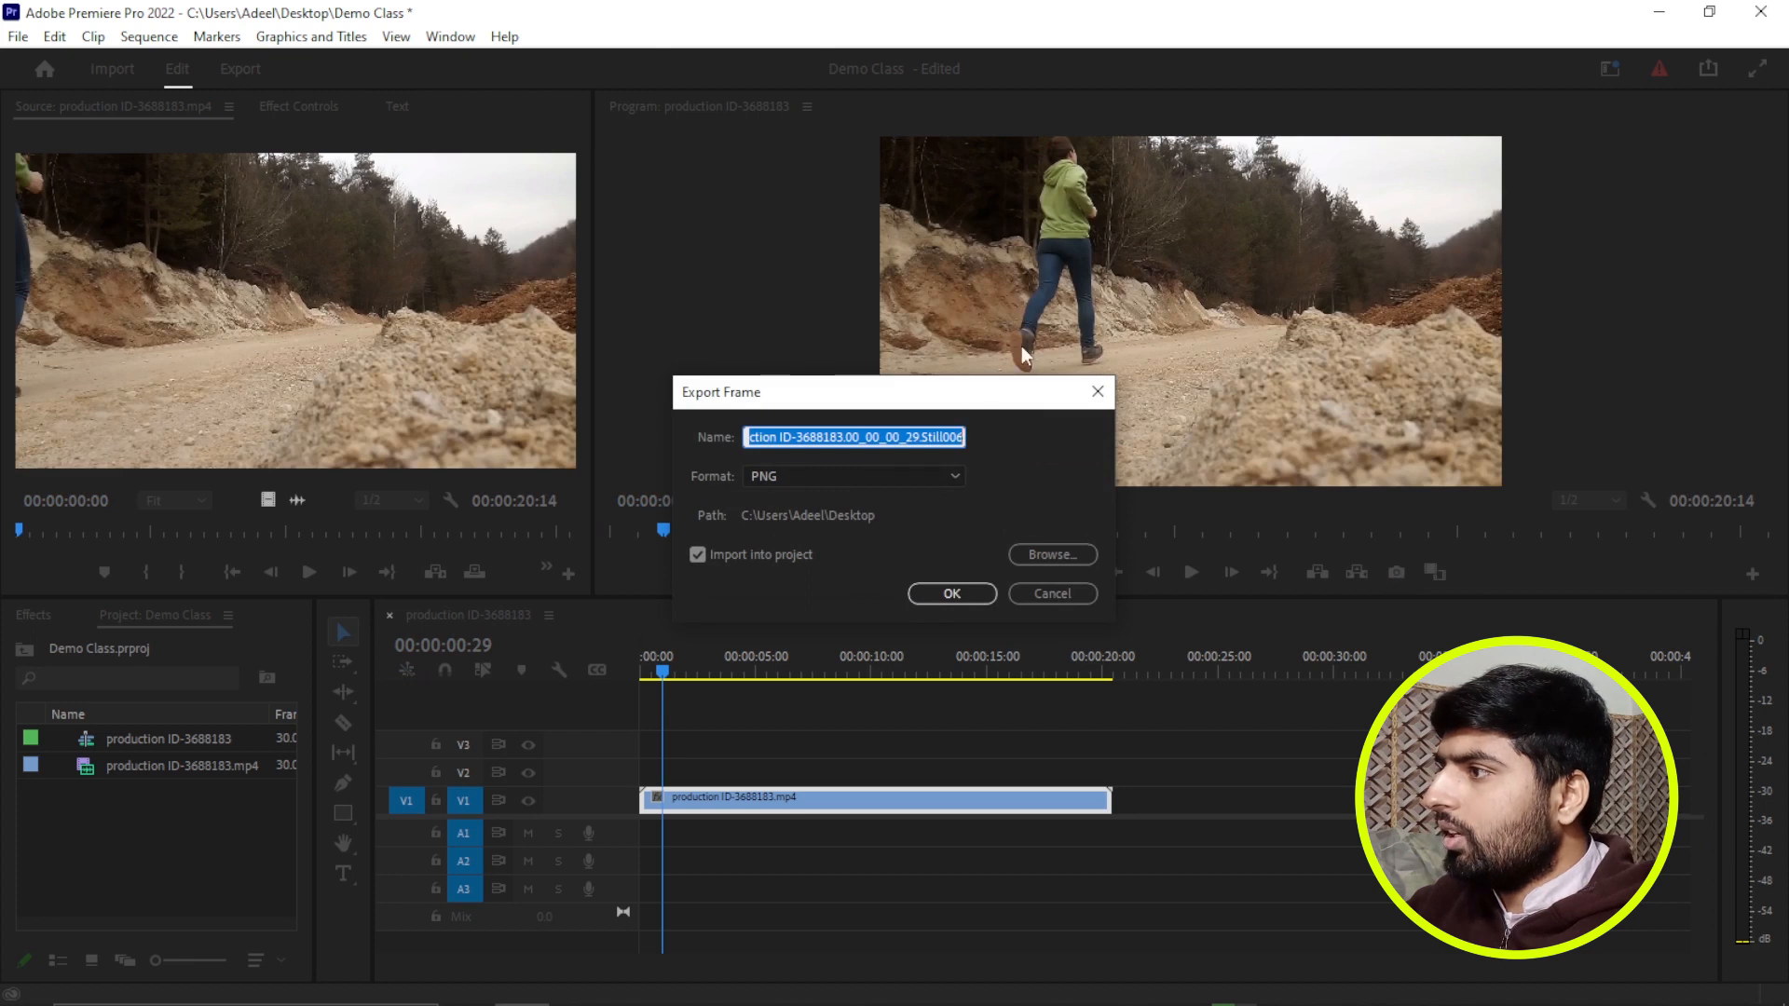
{"action": "left_click_drag", "start_coordinate": [967, 402], "coordinate": [986, 401]}
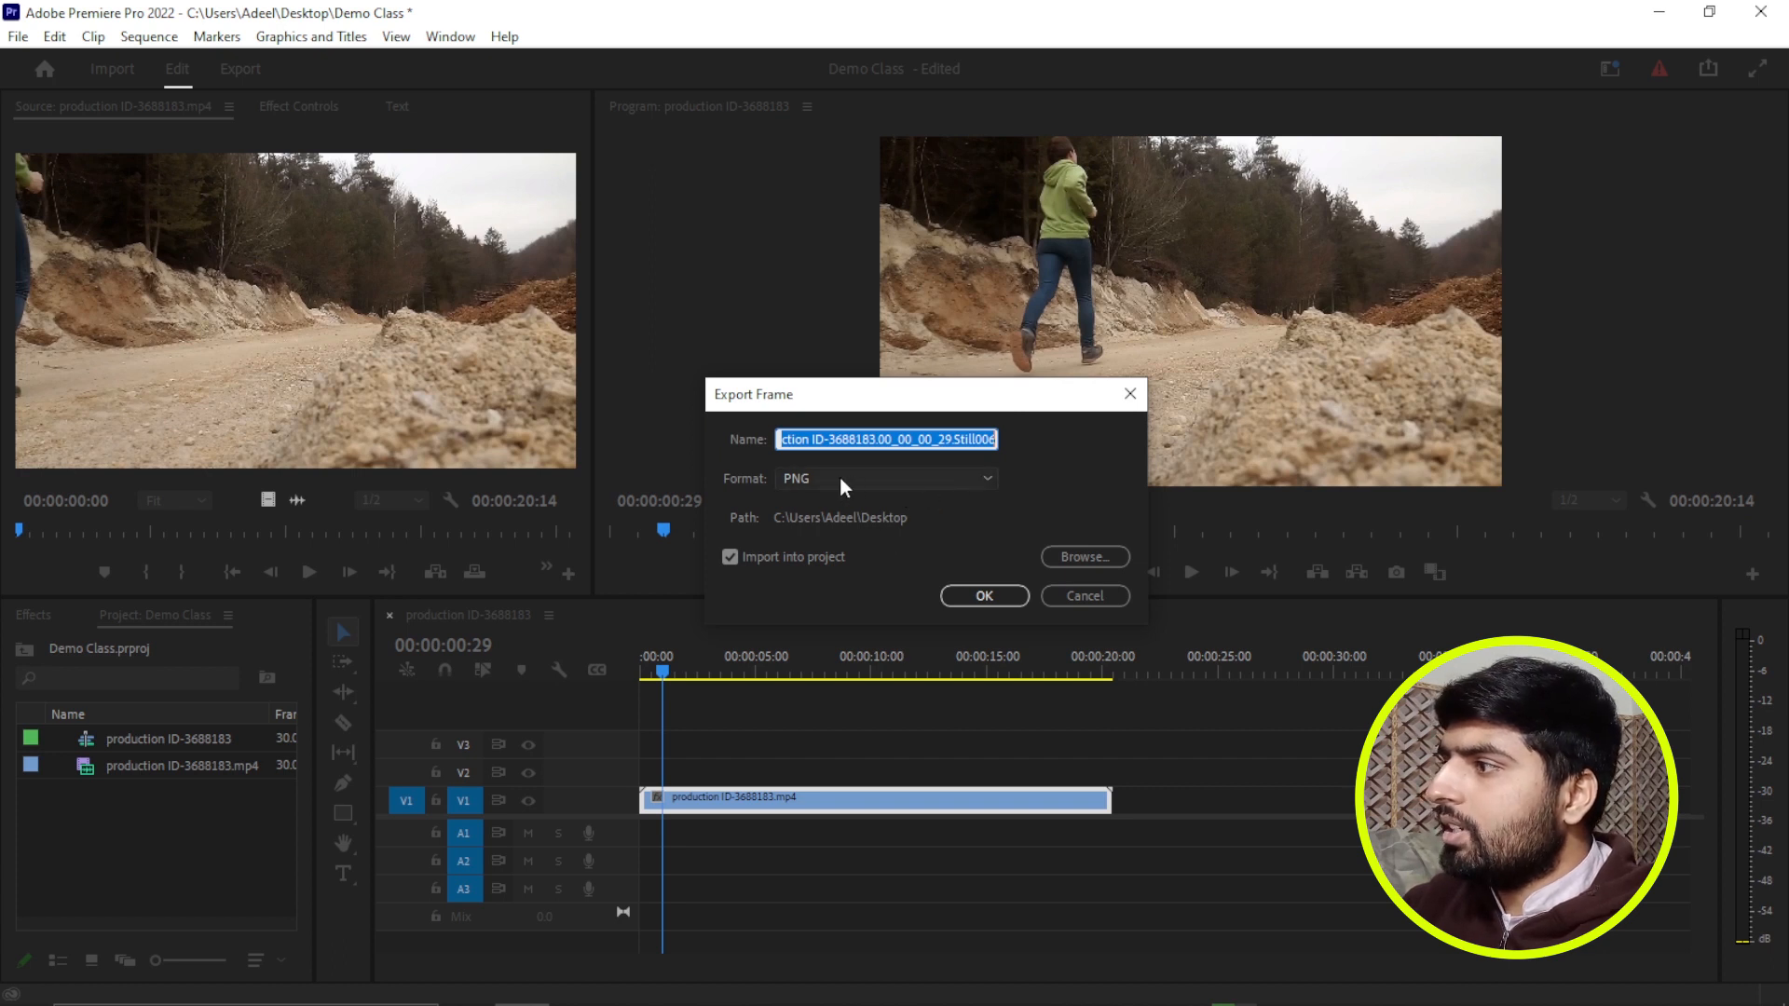
{"action": "left_click", "coordinate": [982, 480]}
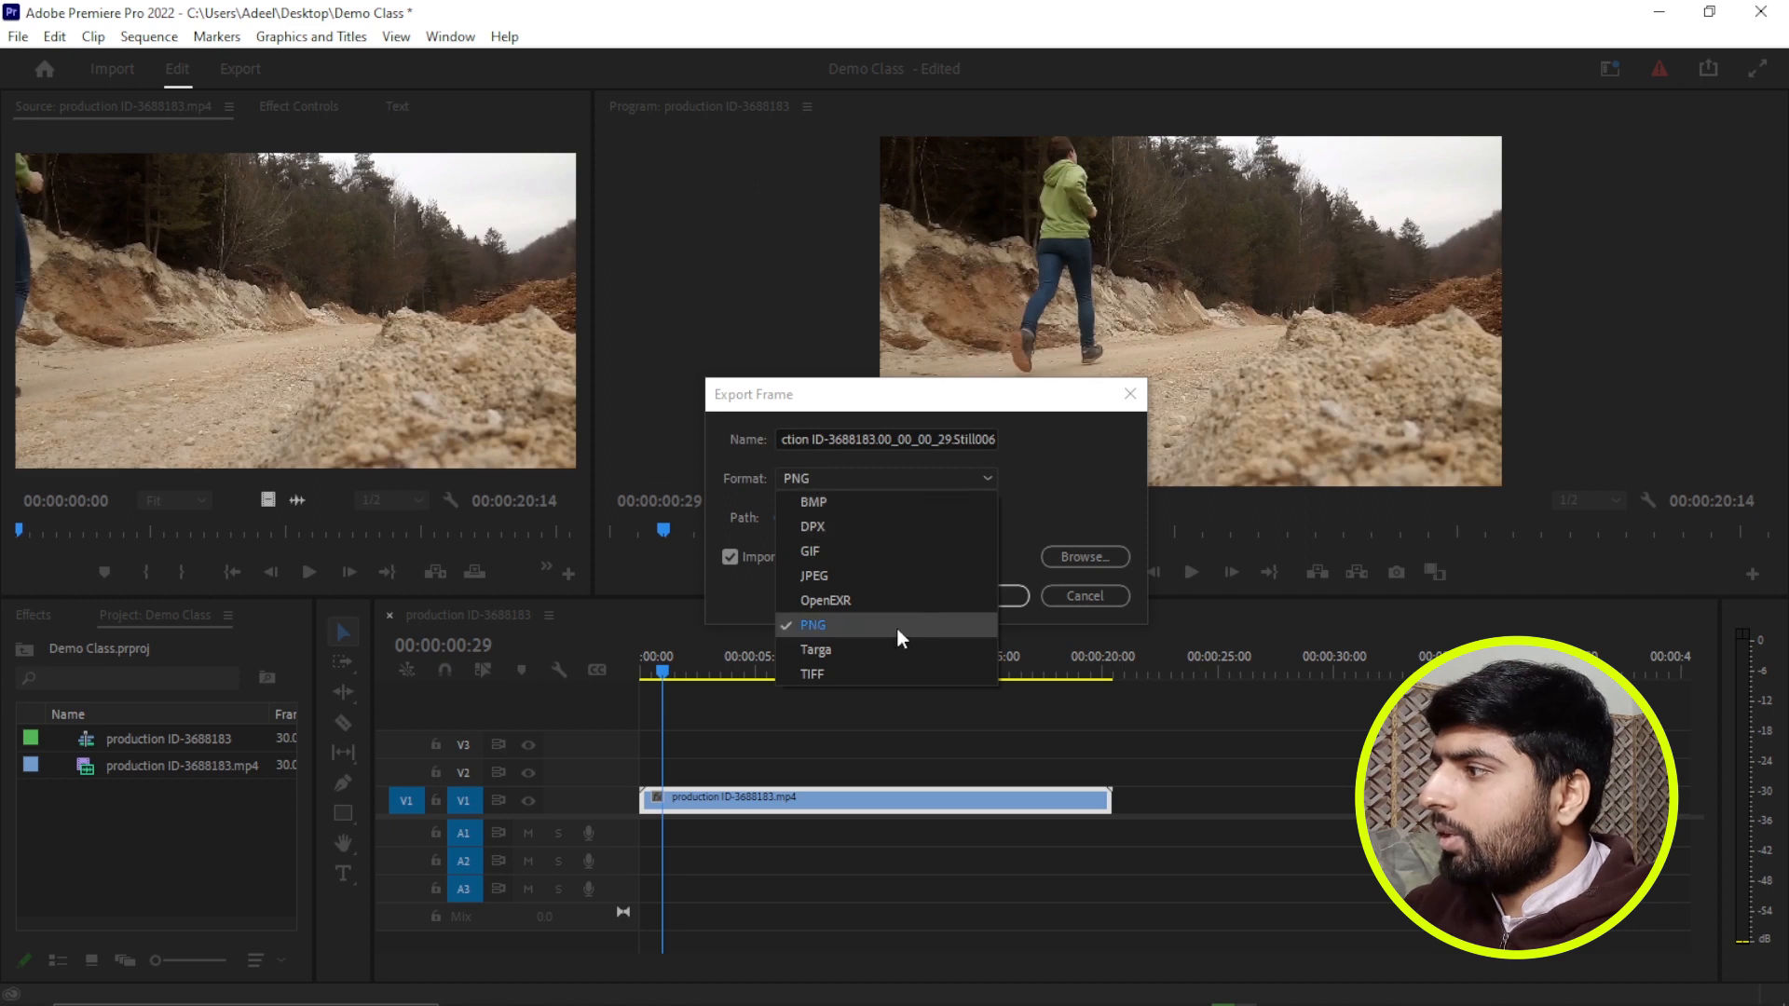
{"action": "left_click", "coordinate": [1070, 491]}
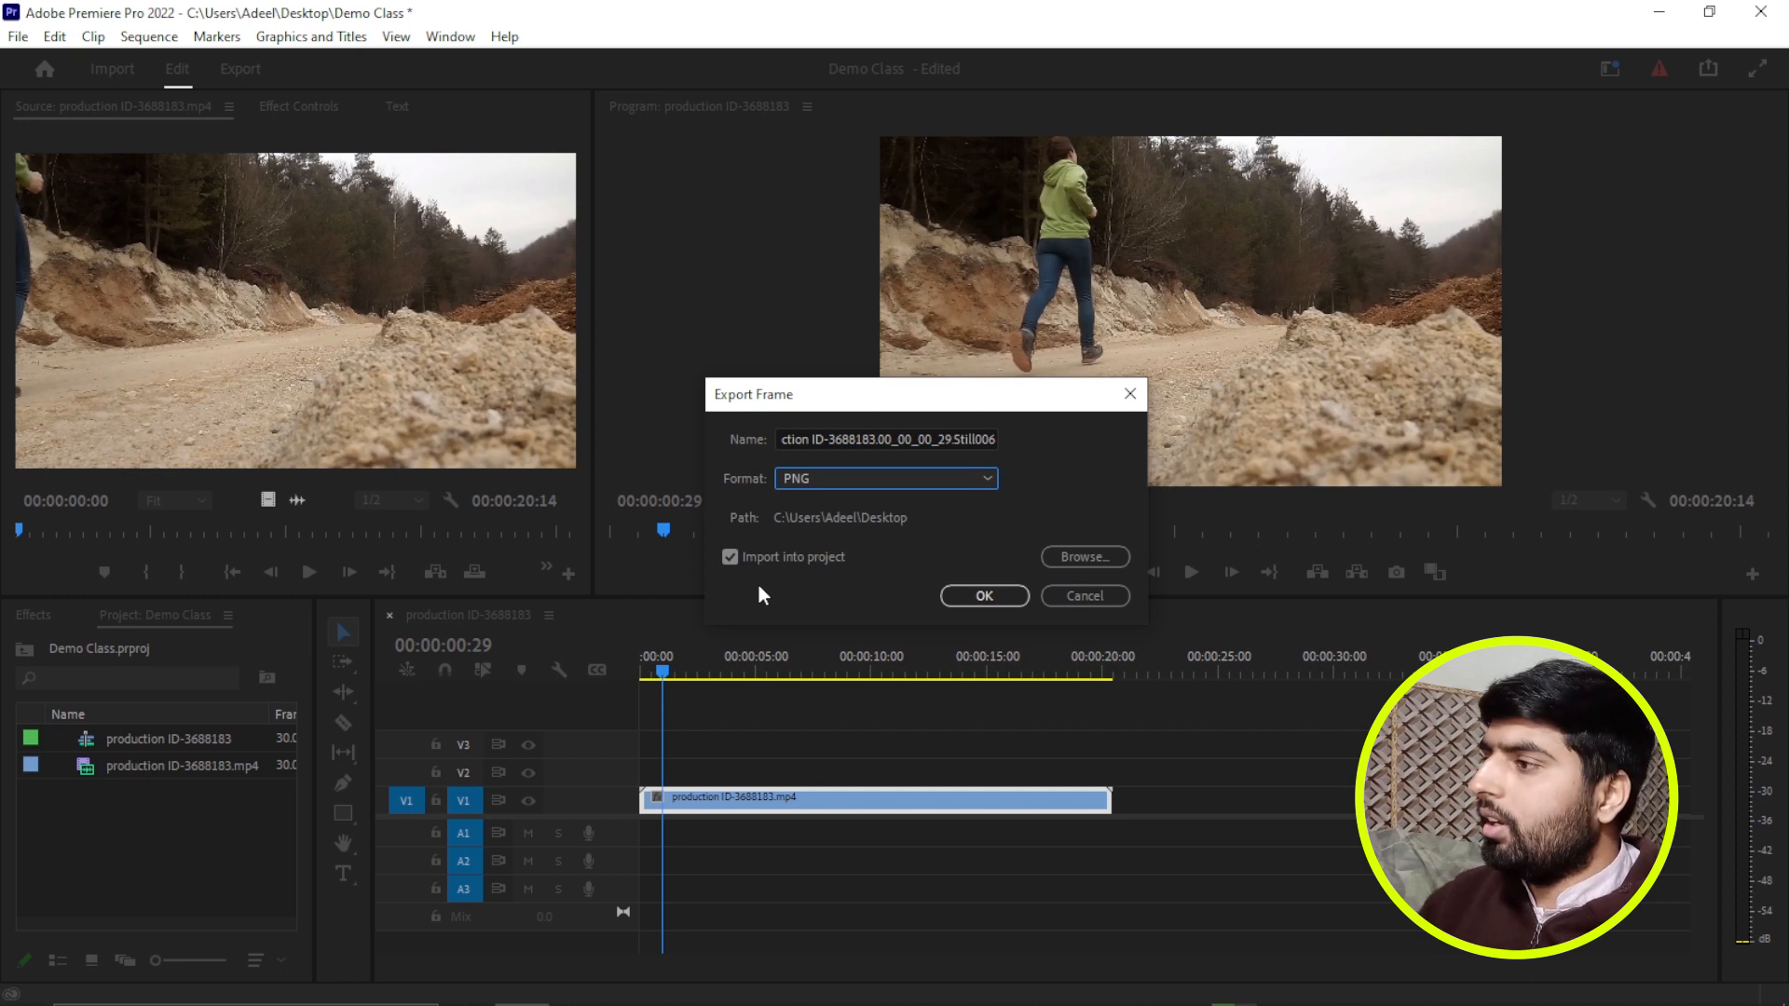
{"action": "left_click", "coordinate": [973, 595]}
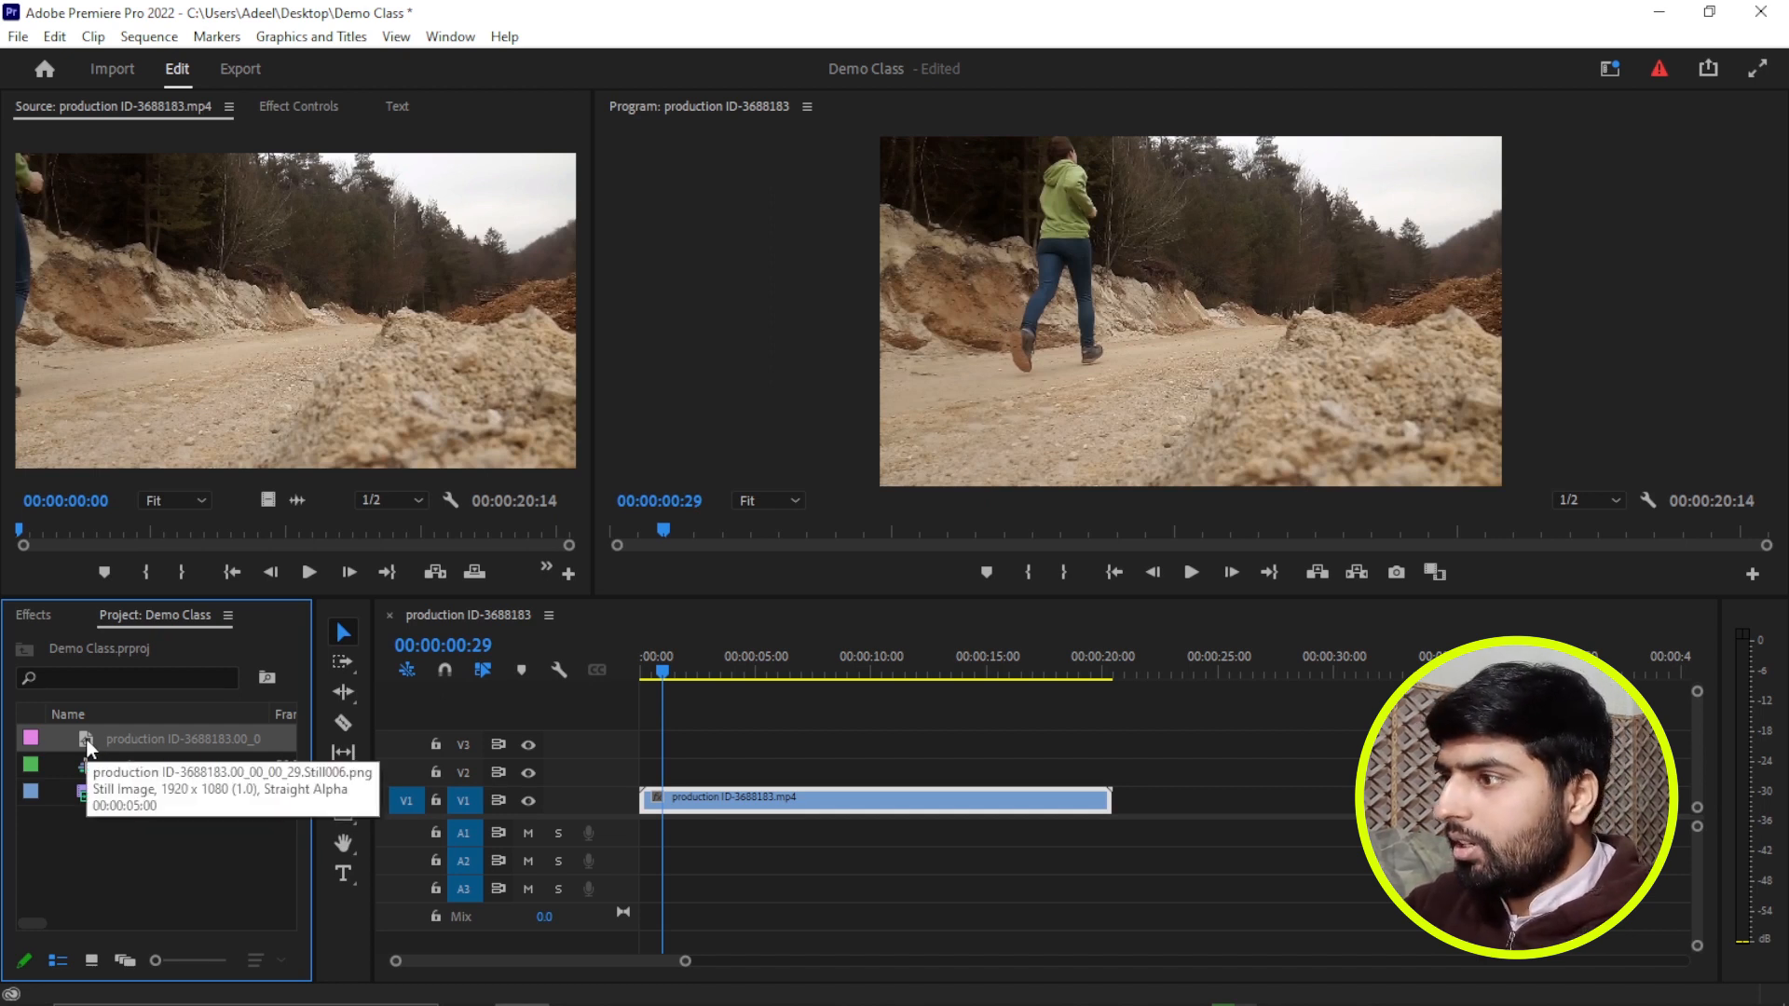
{"action": "key", "text": "Delete"}
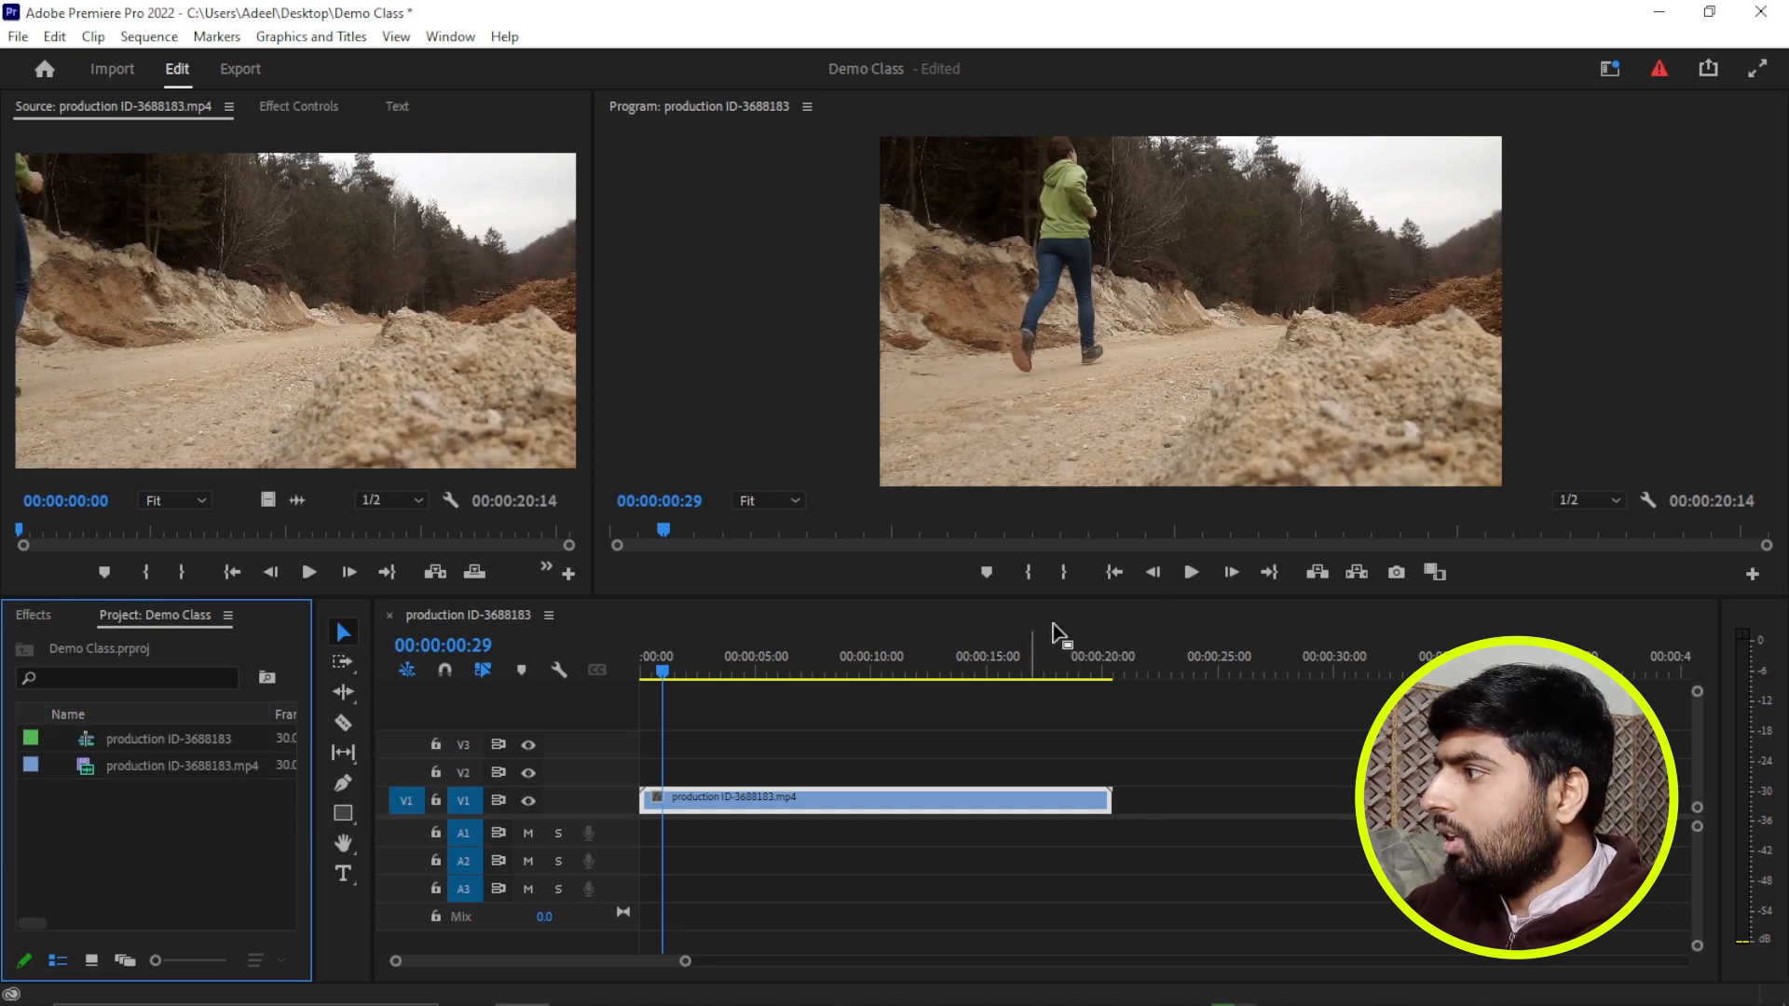
Export the current frame as a PNG named 1, imported into the project, and place it on track V2 at the sequence start.
{"action": "left_click", "coordinate": [1396, 572]}
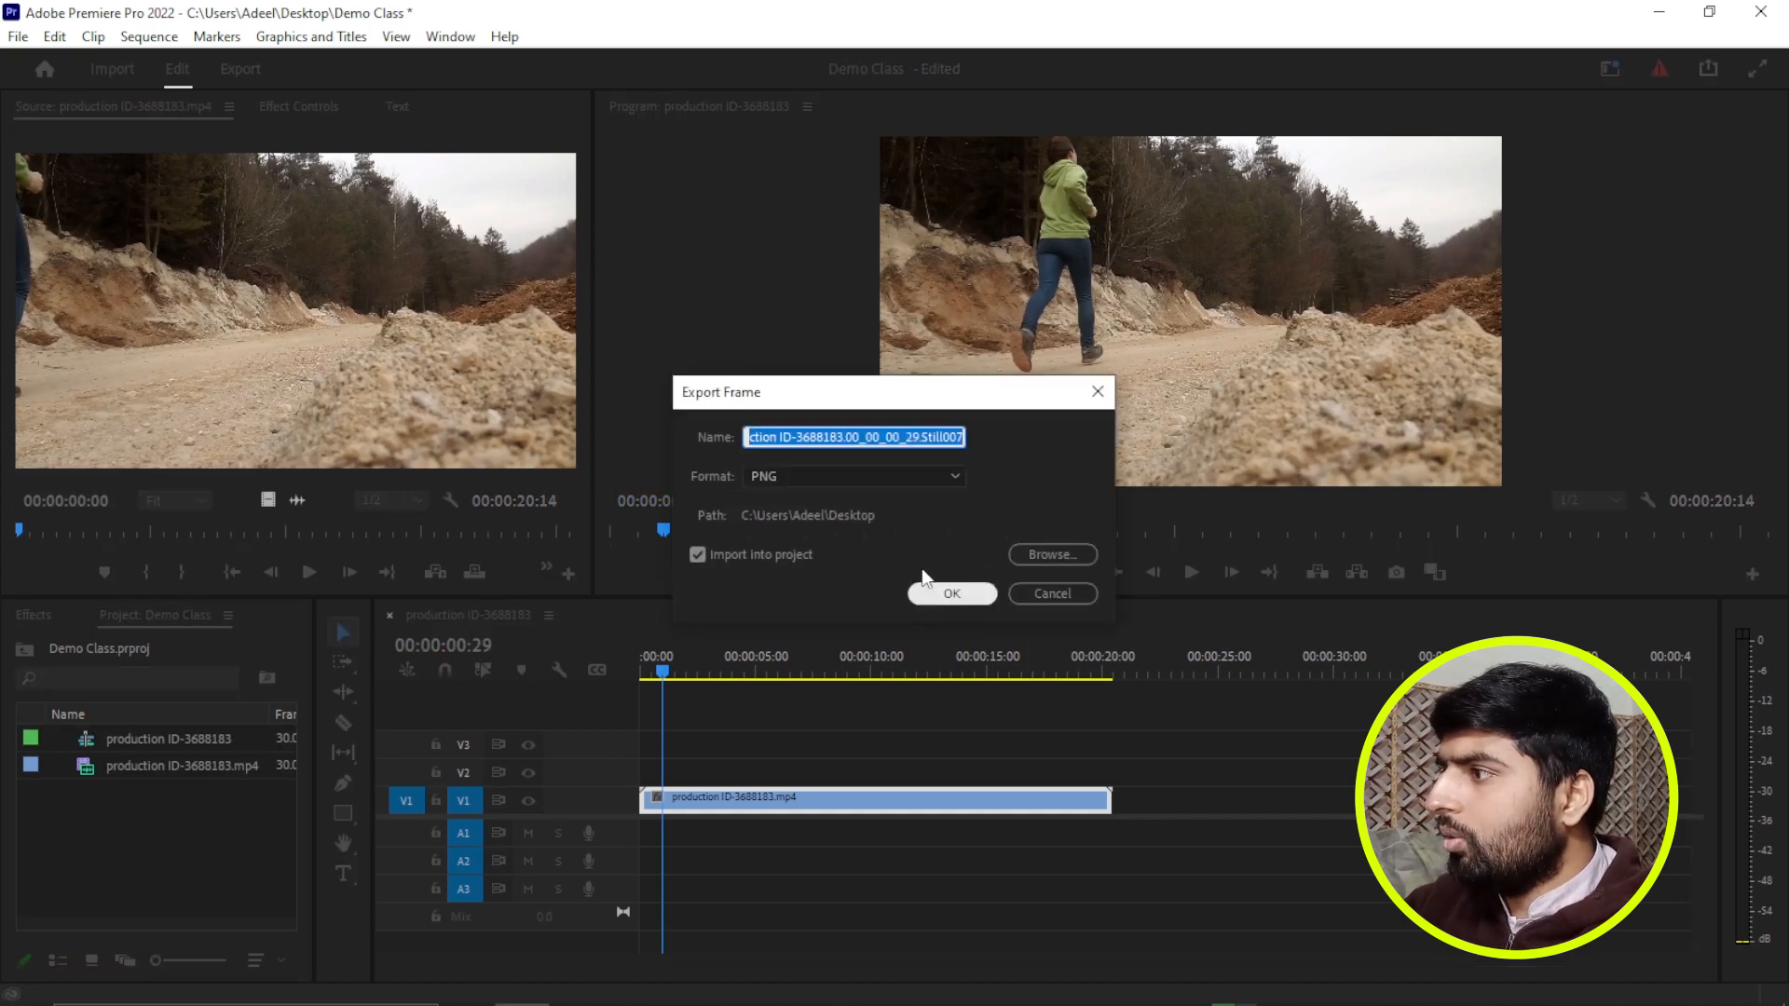
{"action": "type", "text": "1"}
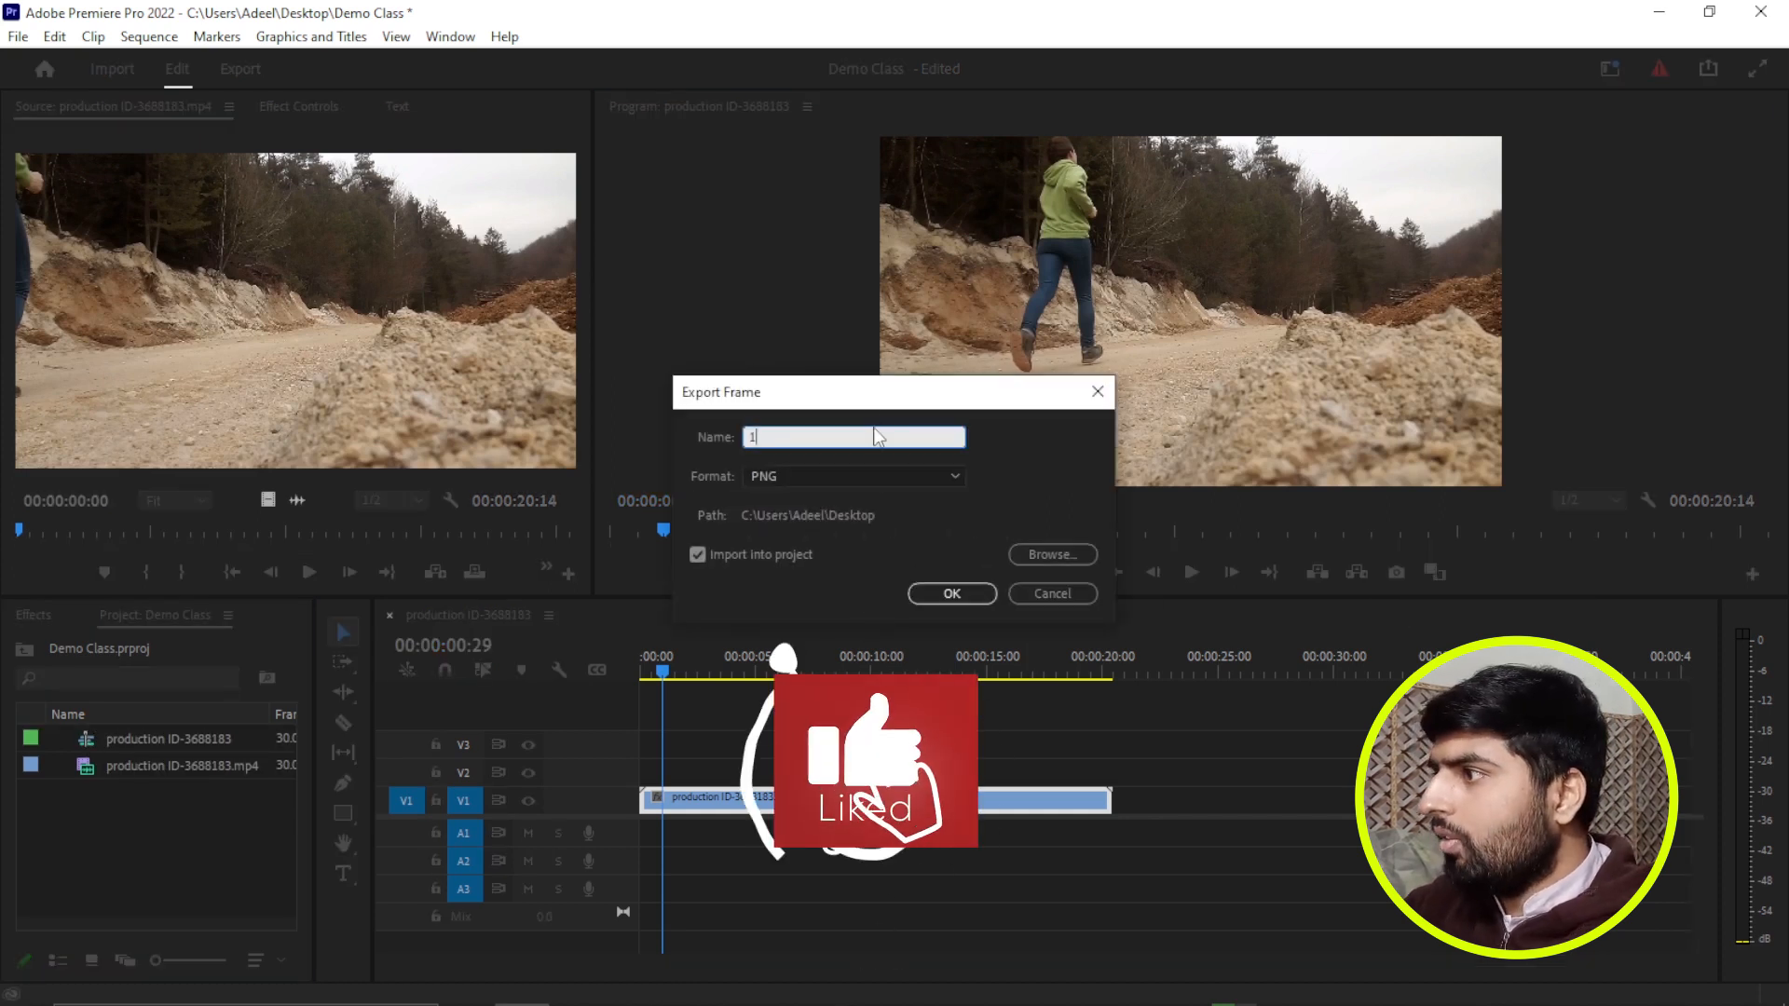
{"action": "left_click", "coordinate": [957, 595]}
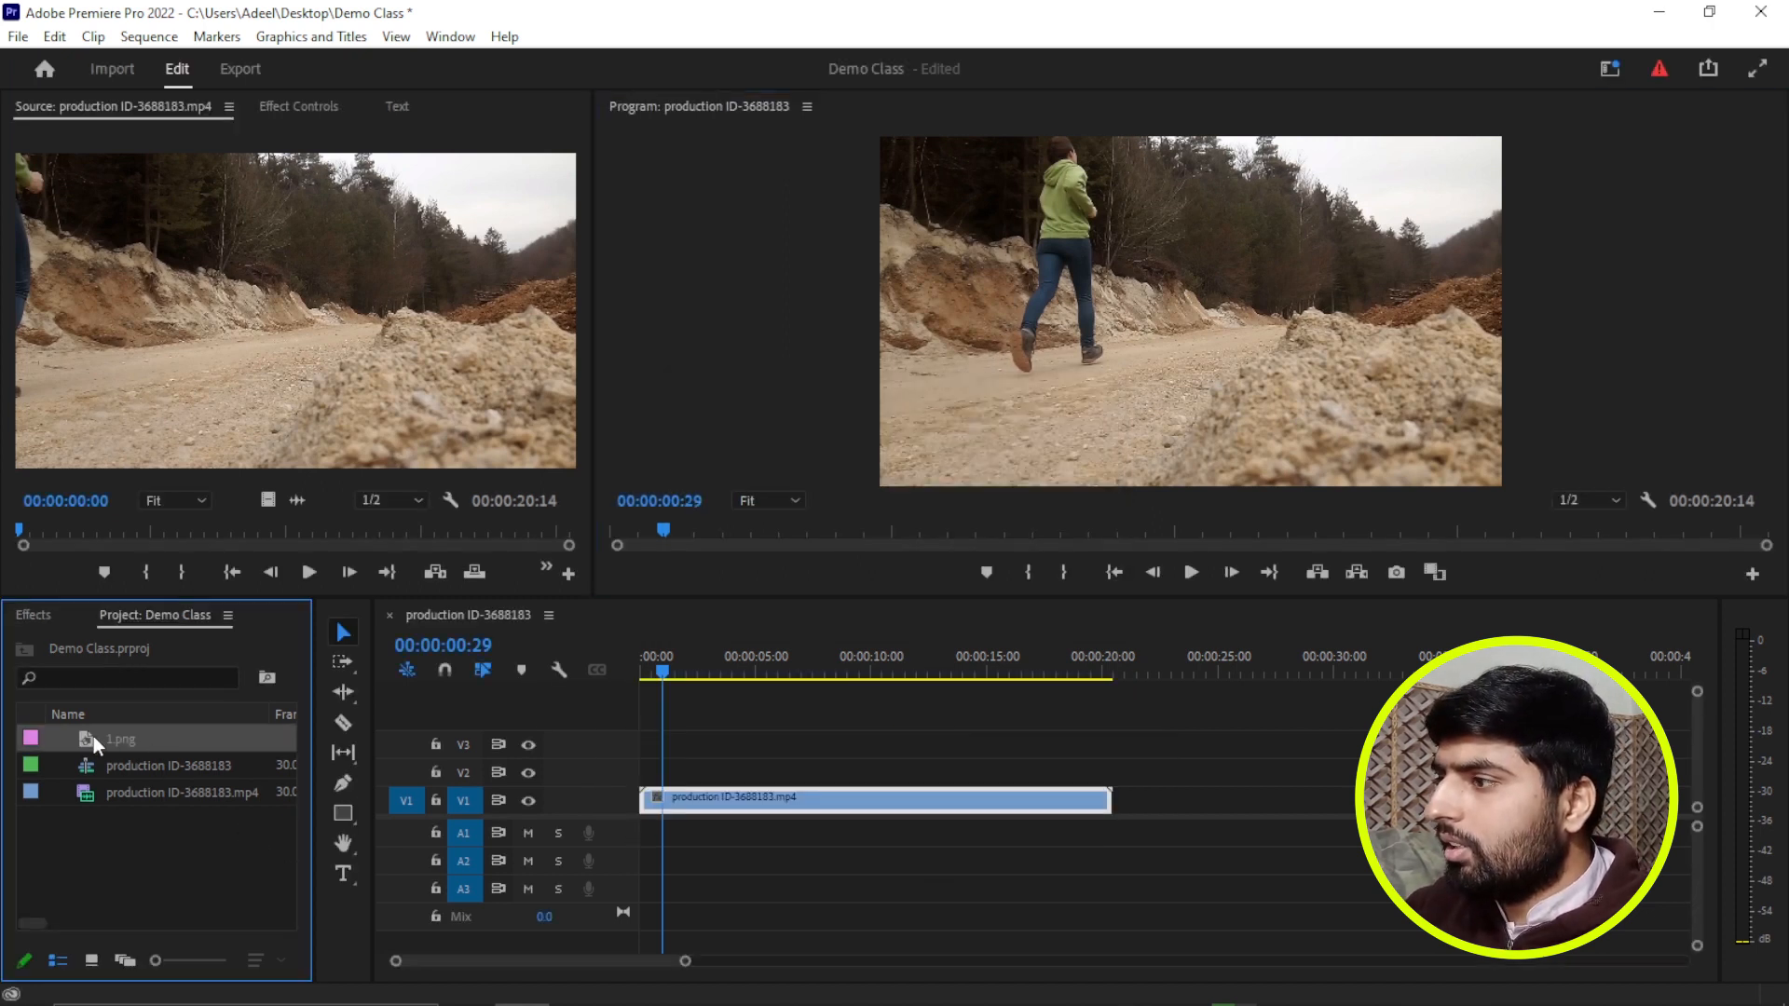
{"action": "left_click_drag", "start_coordinate": [88, 741], "coordinate": [645, 780]}
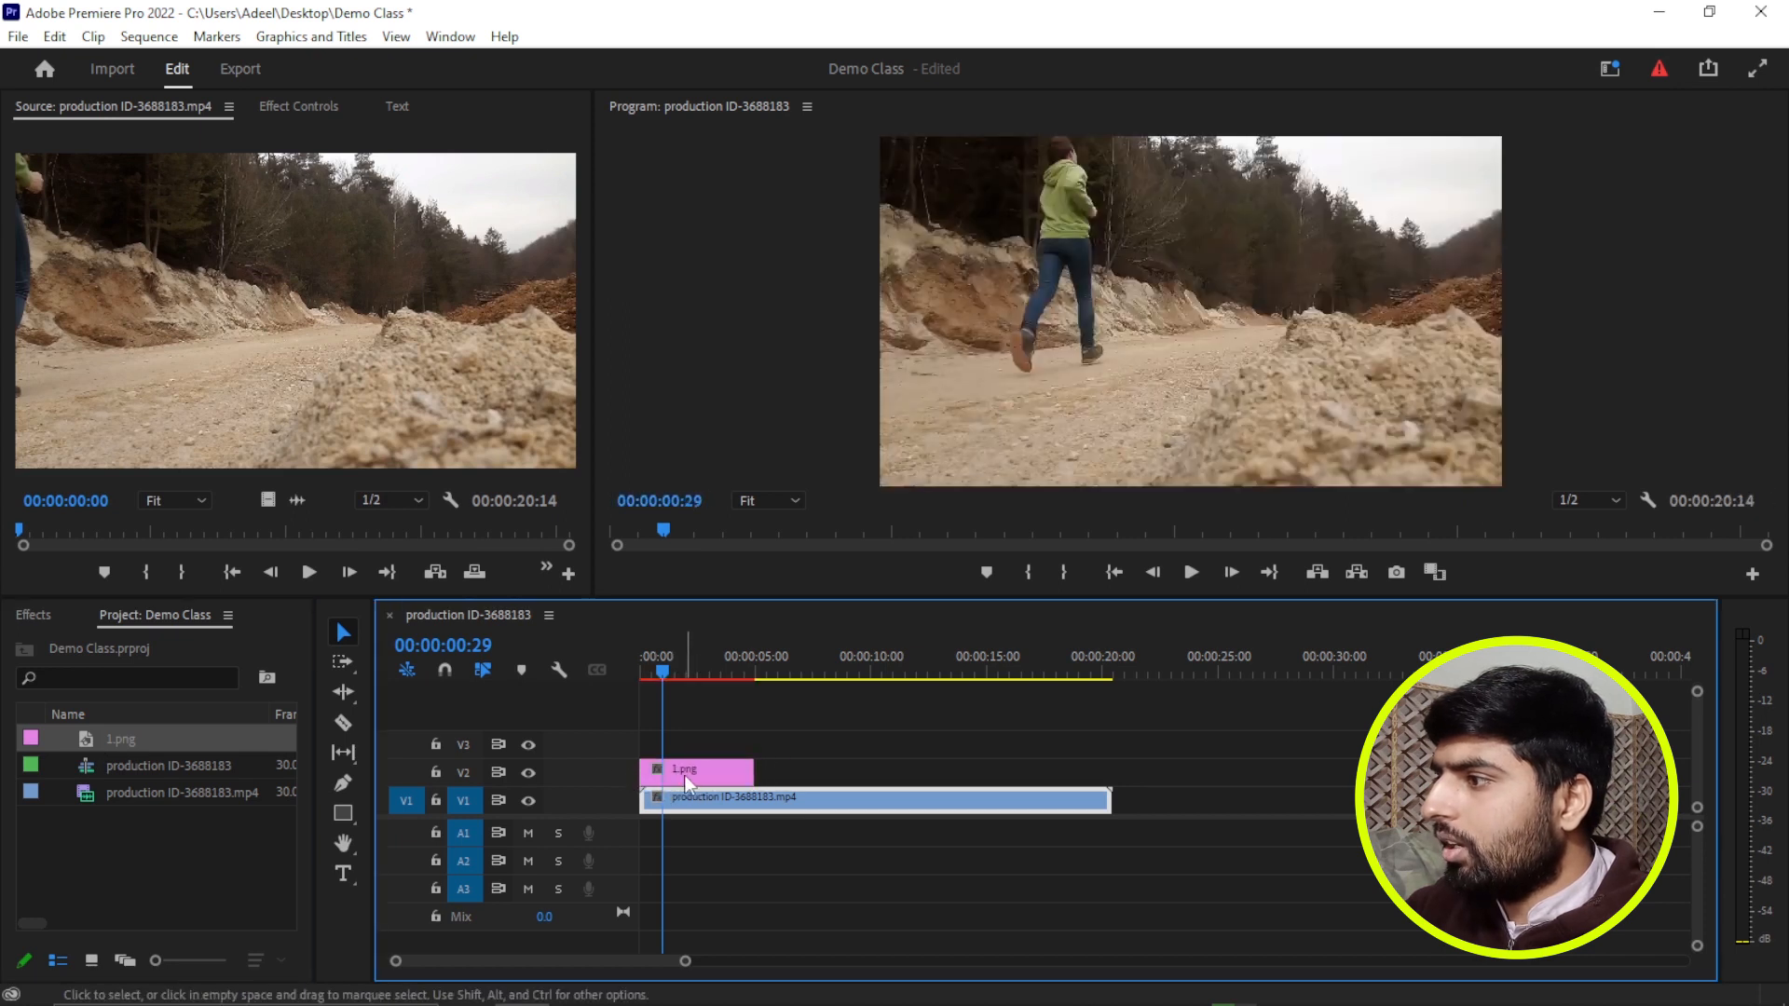
Compare the 1.png still with the video at the sequence start by toggling the visibility of tracks V1 and V2.
{"action": "left_click_drag", "start_coordinate": [654, 669], "coordinate": [611, 673]}
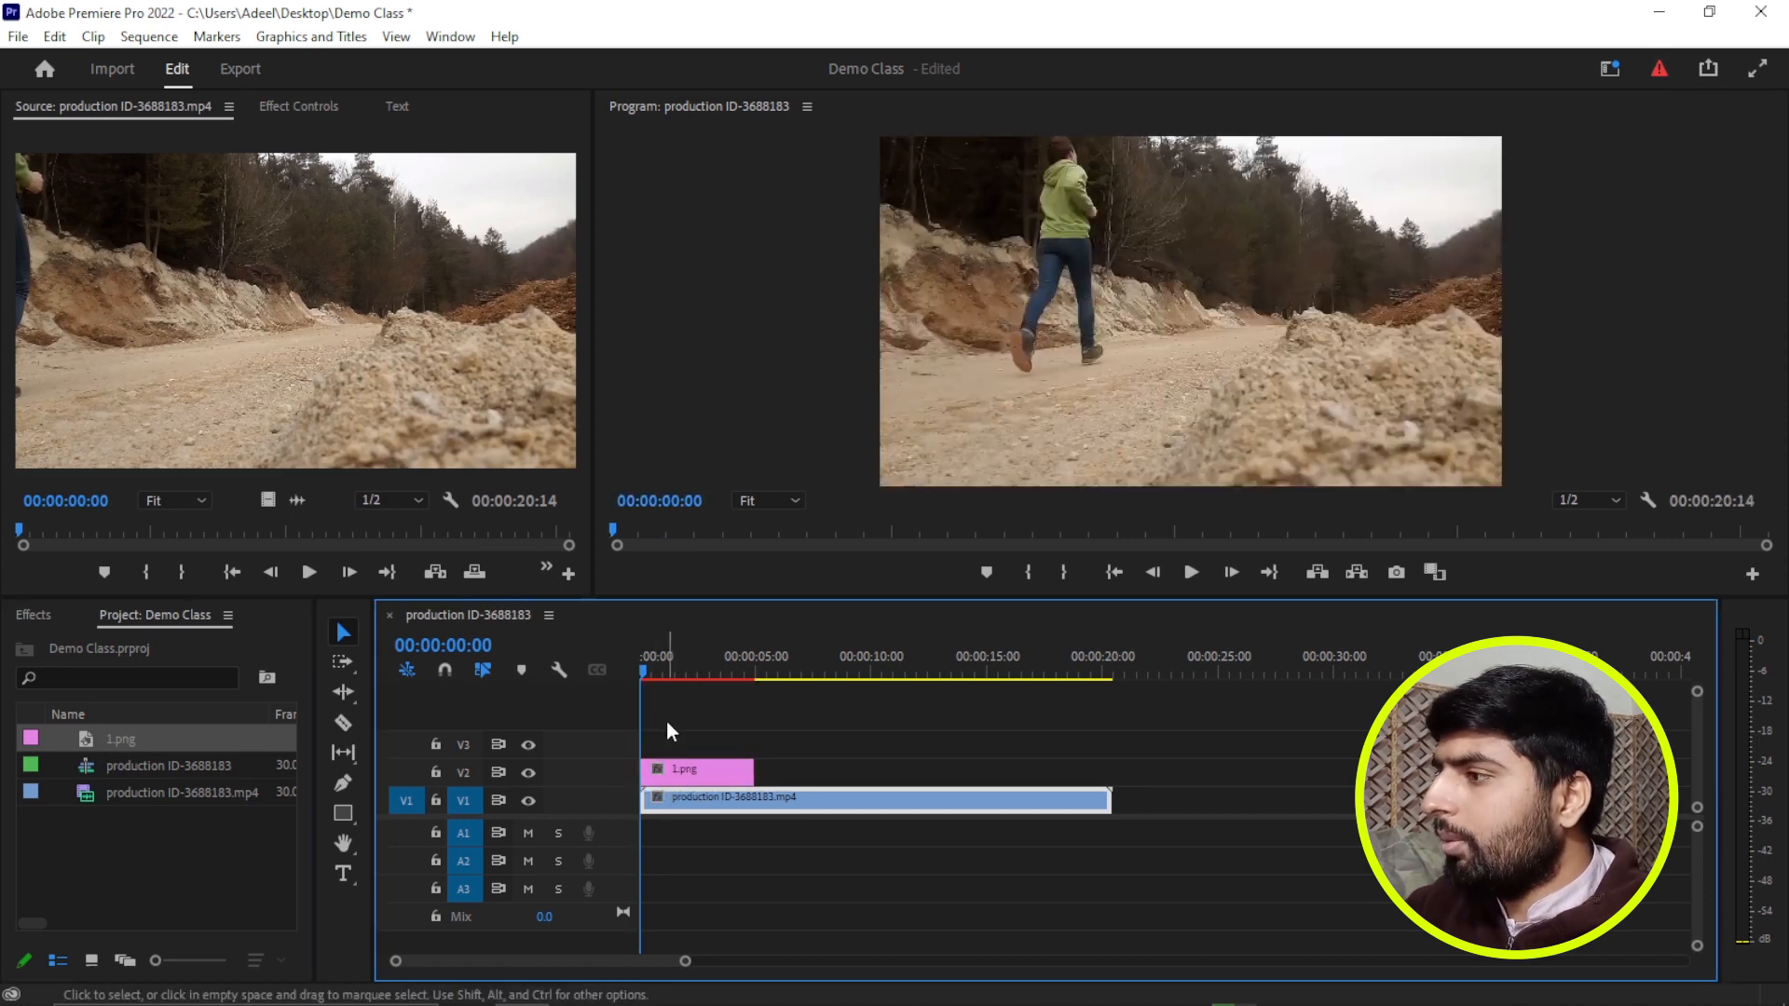
{"action": "left_click", "coordinate": [528, 801]}
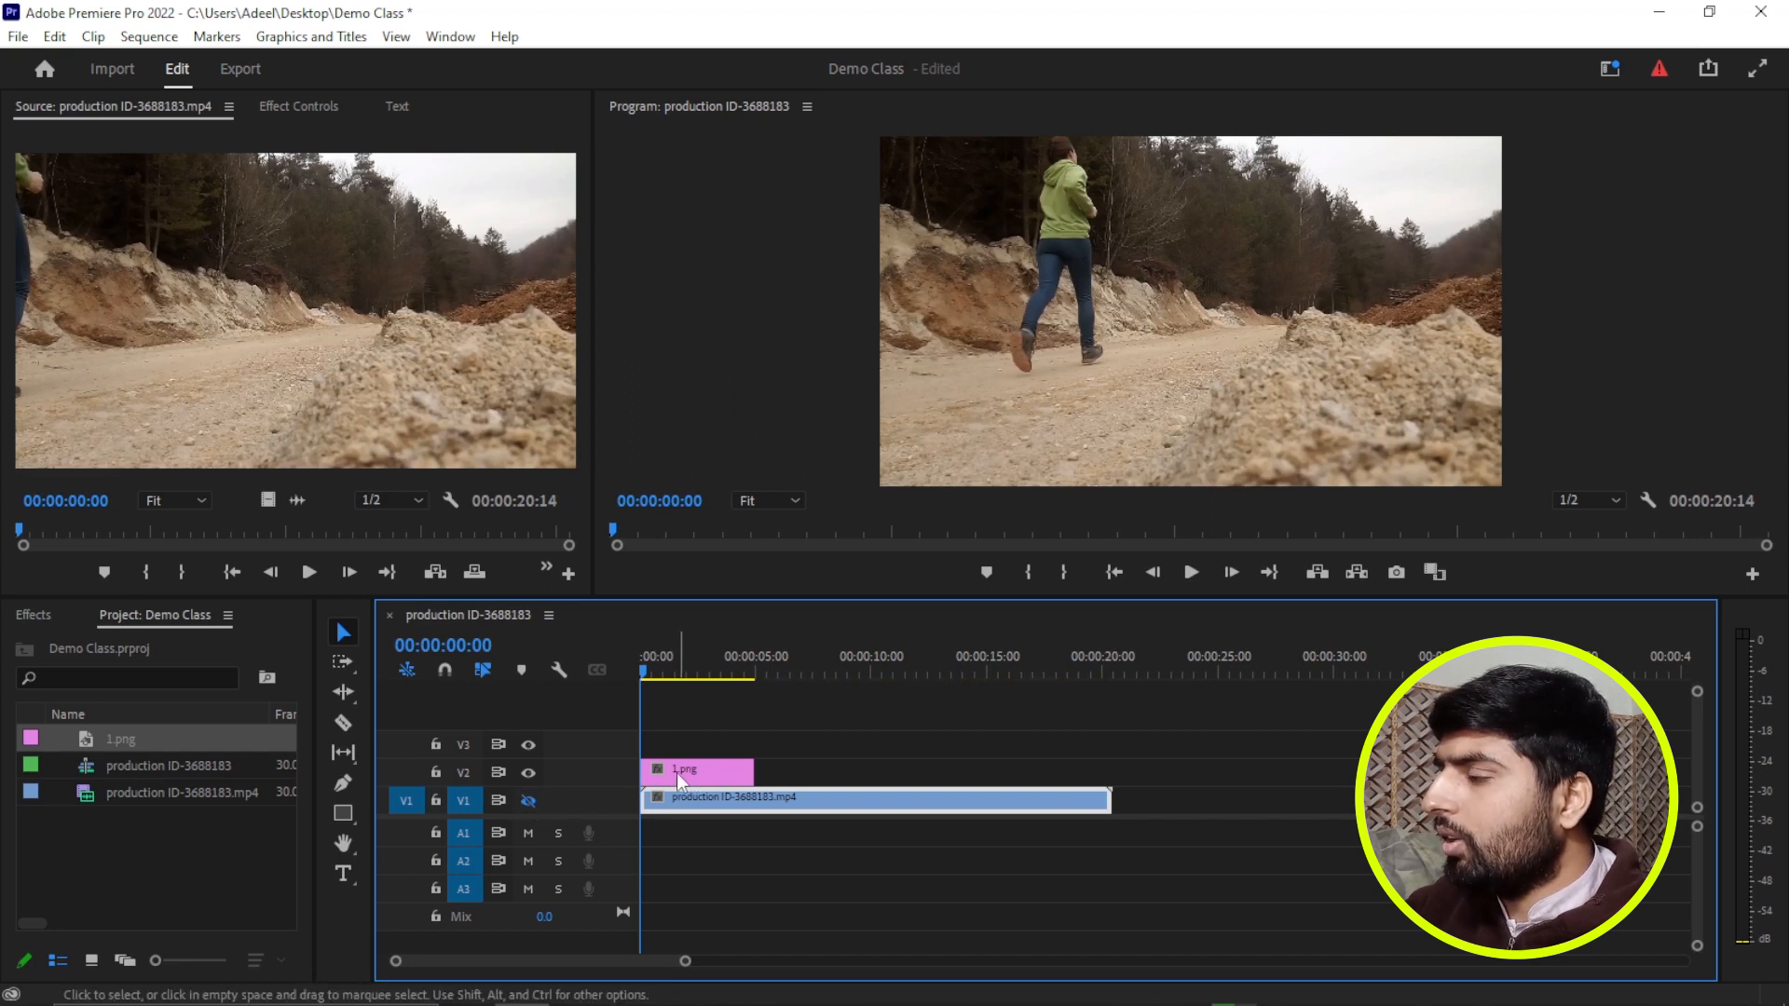
{"action": "left_click", "coordinate": [529, 801]}
{"action": "left_click", "coordinate": [530, 774]}
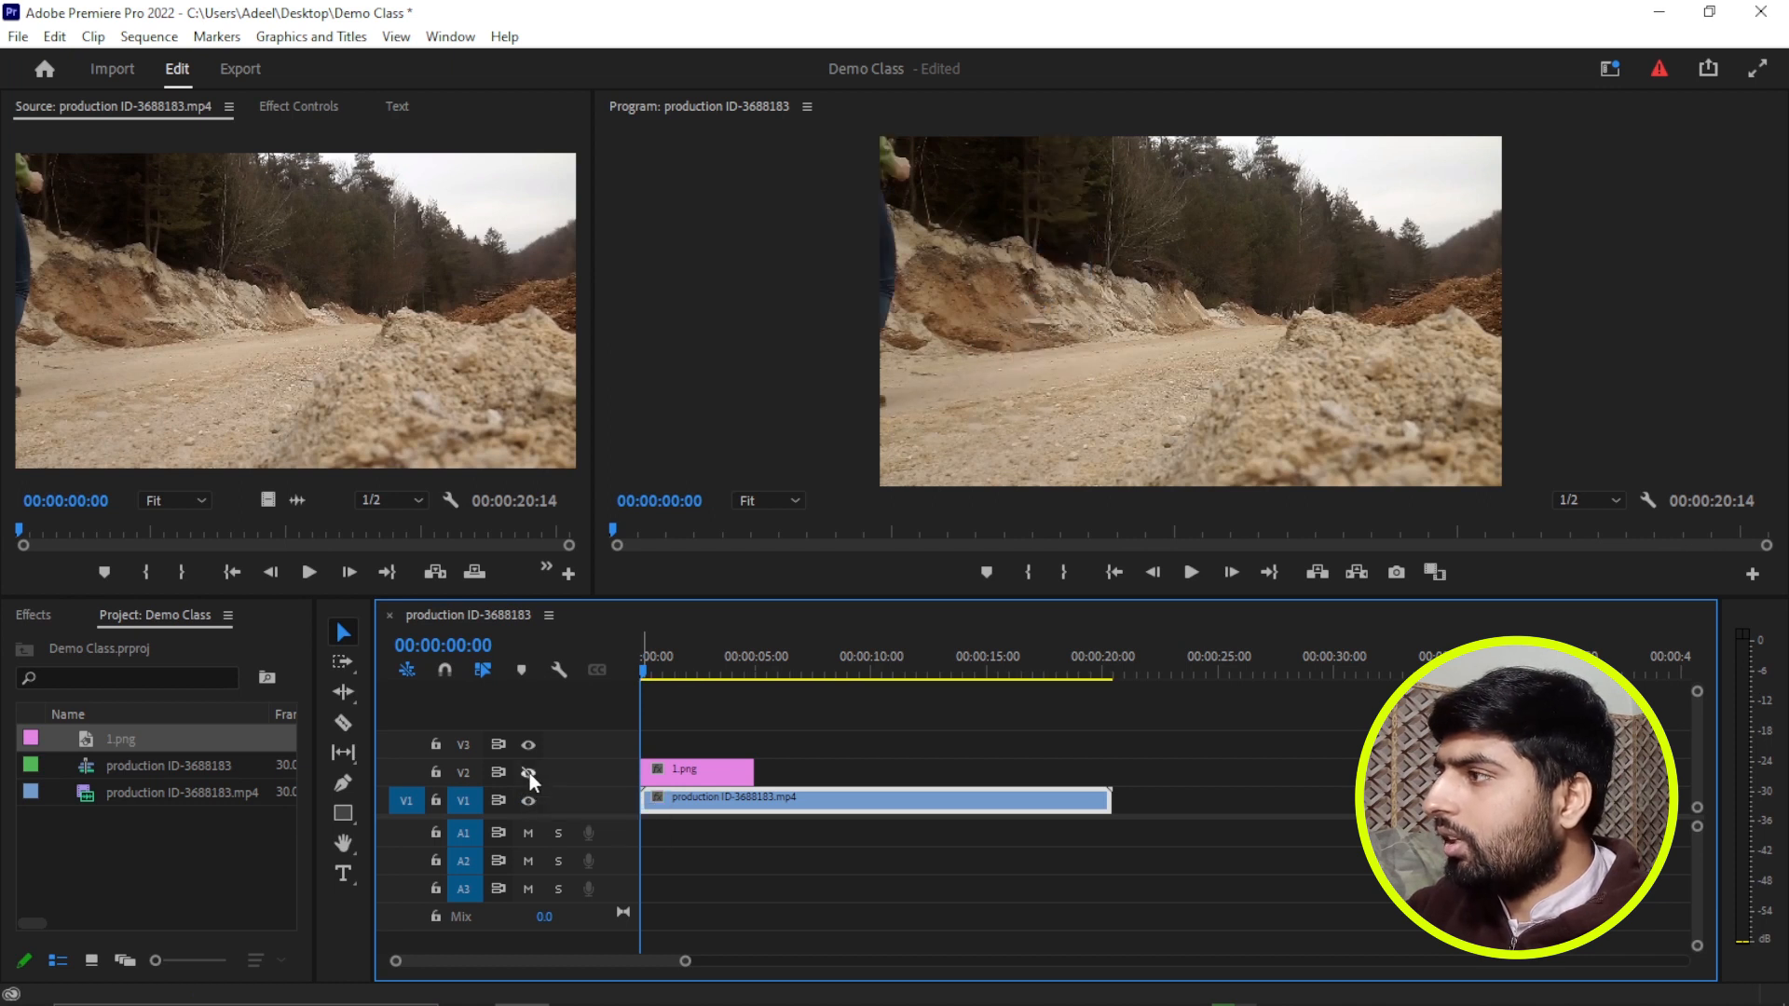
Remove the background of the 1.png clip on track V2 in Adobe Photoshop and save the file.
{"action": "left_click", "coordinate": [685, 775]}
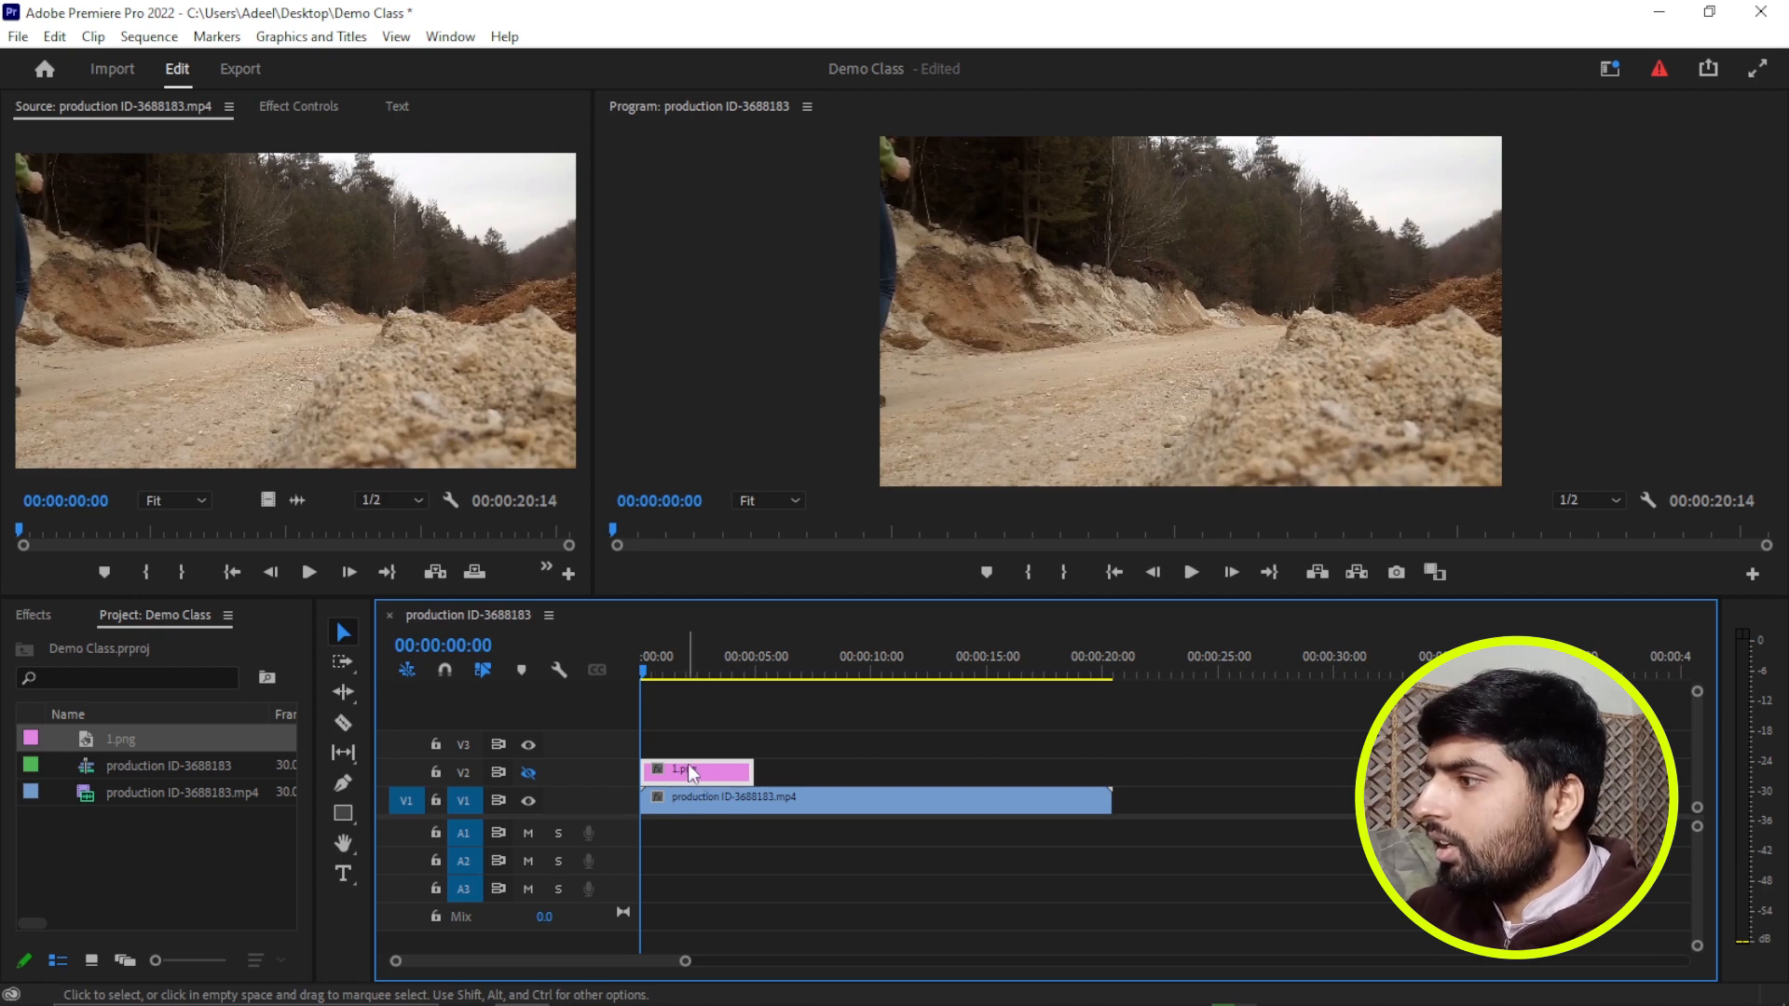
{"action": "right_click", "coordinate": [689, 770]}
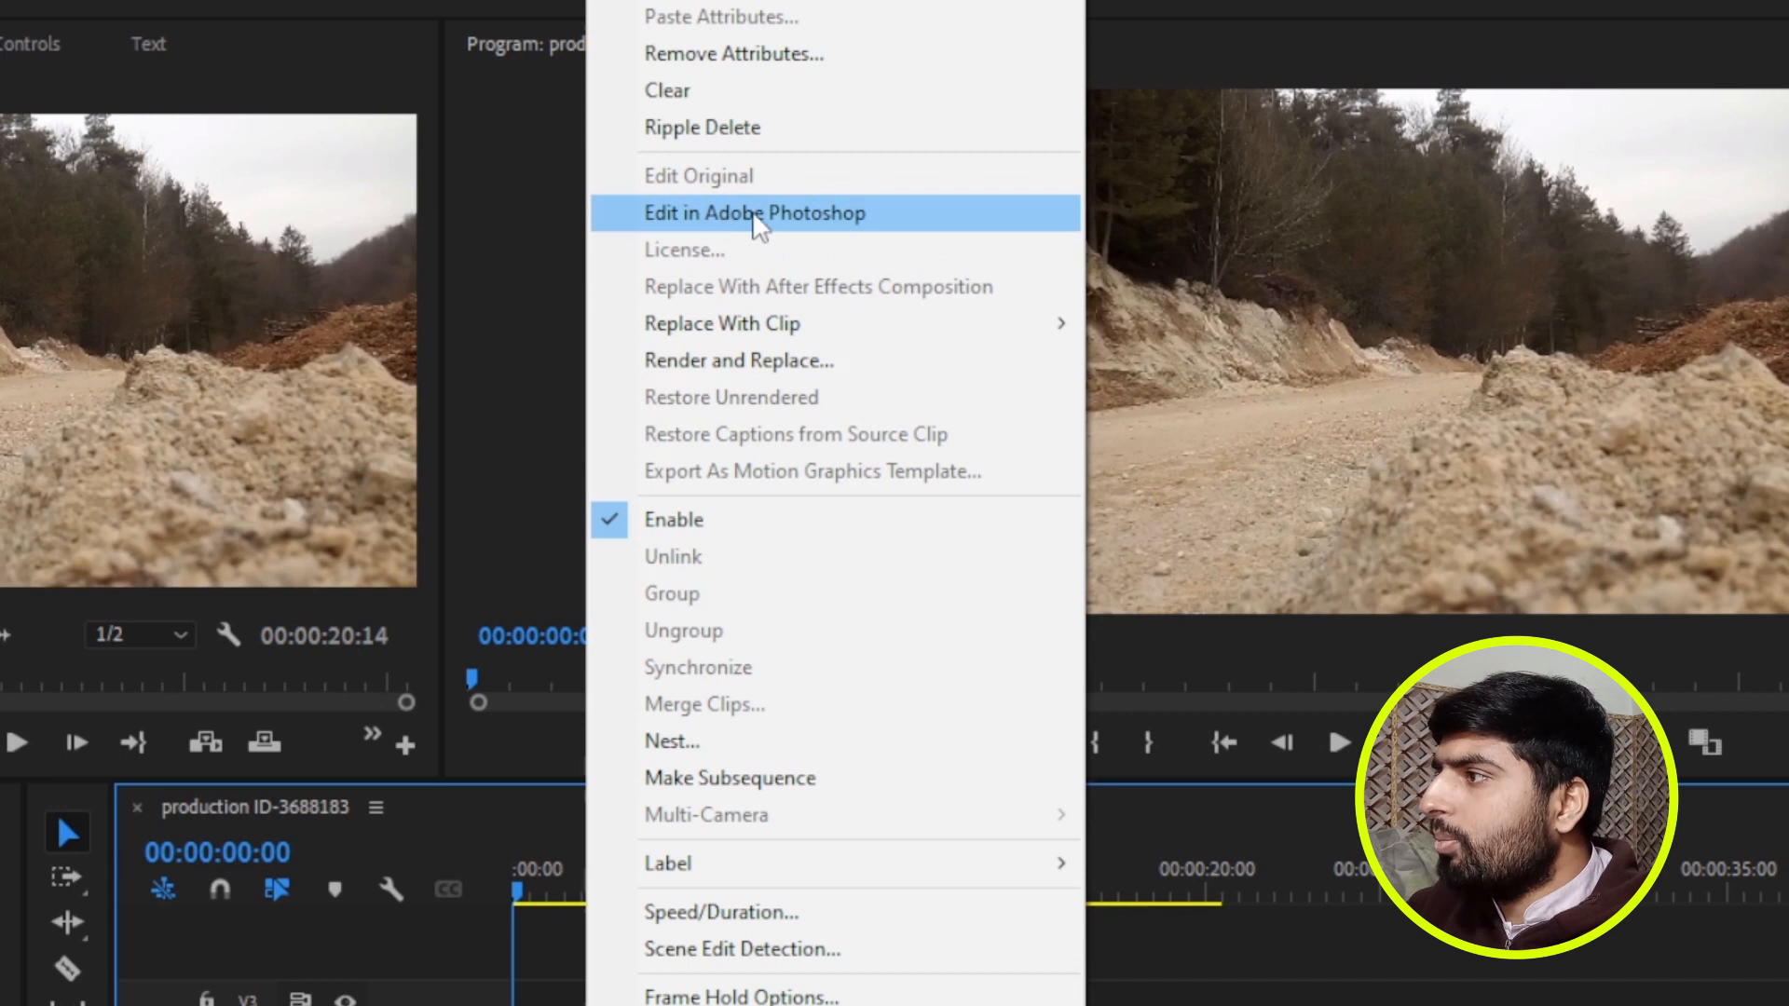
{"action": "left_click", "coordinate": [718, 213]}
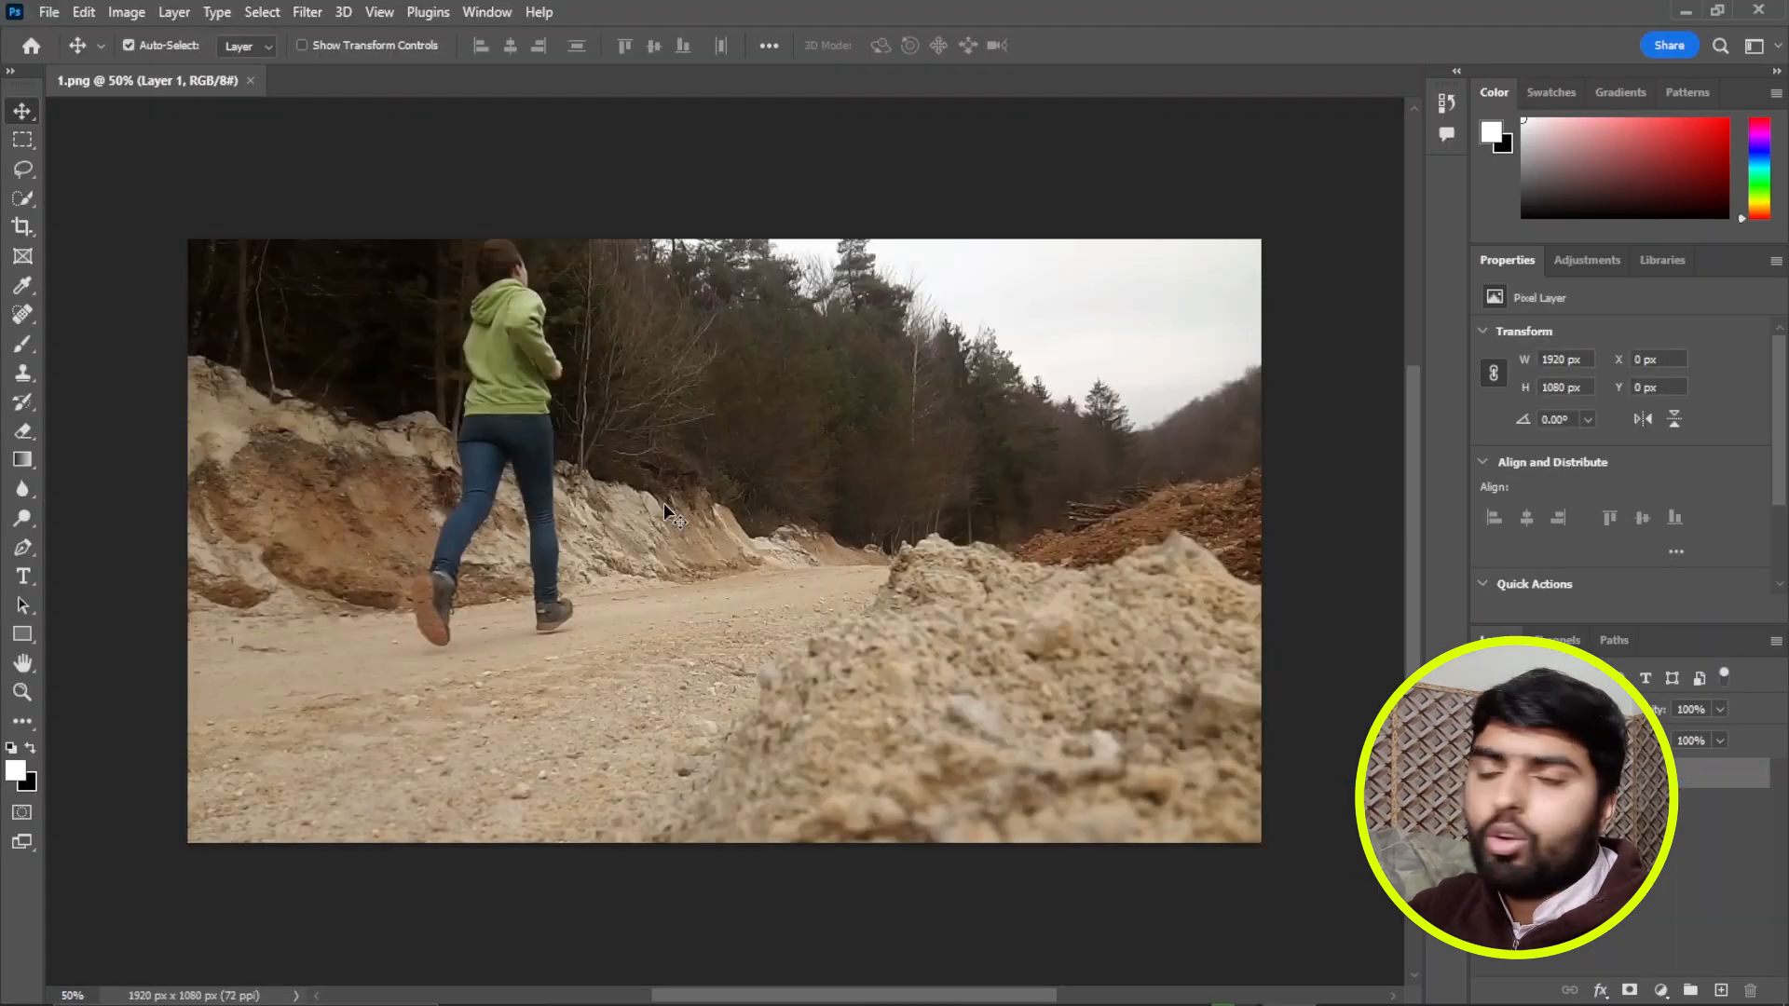
{"action": "scroll", "coordinate": [1638, 514], "scroll_direction": "down", "scroll_amount": 2}
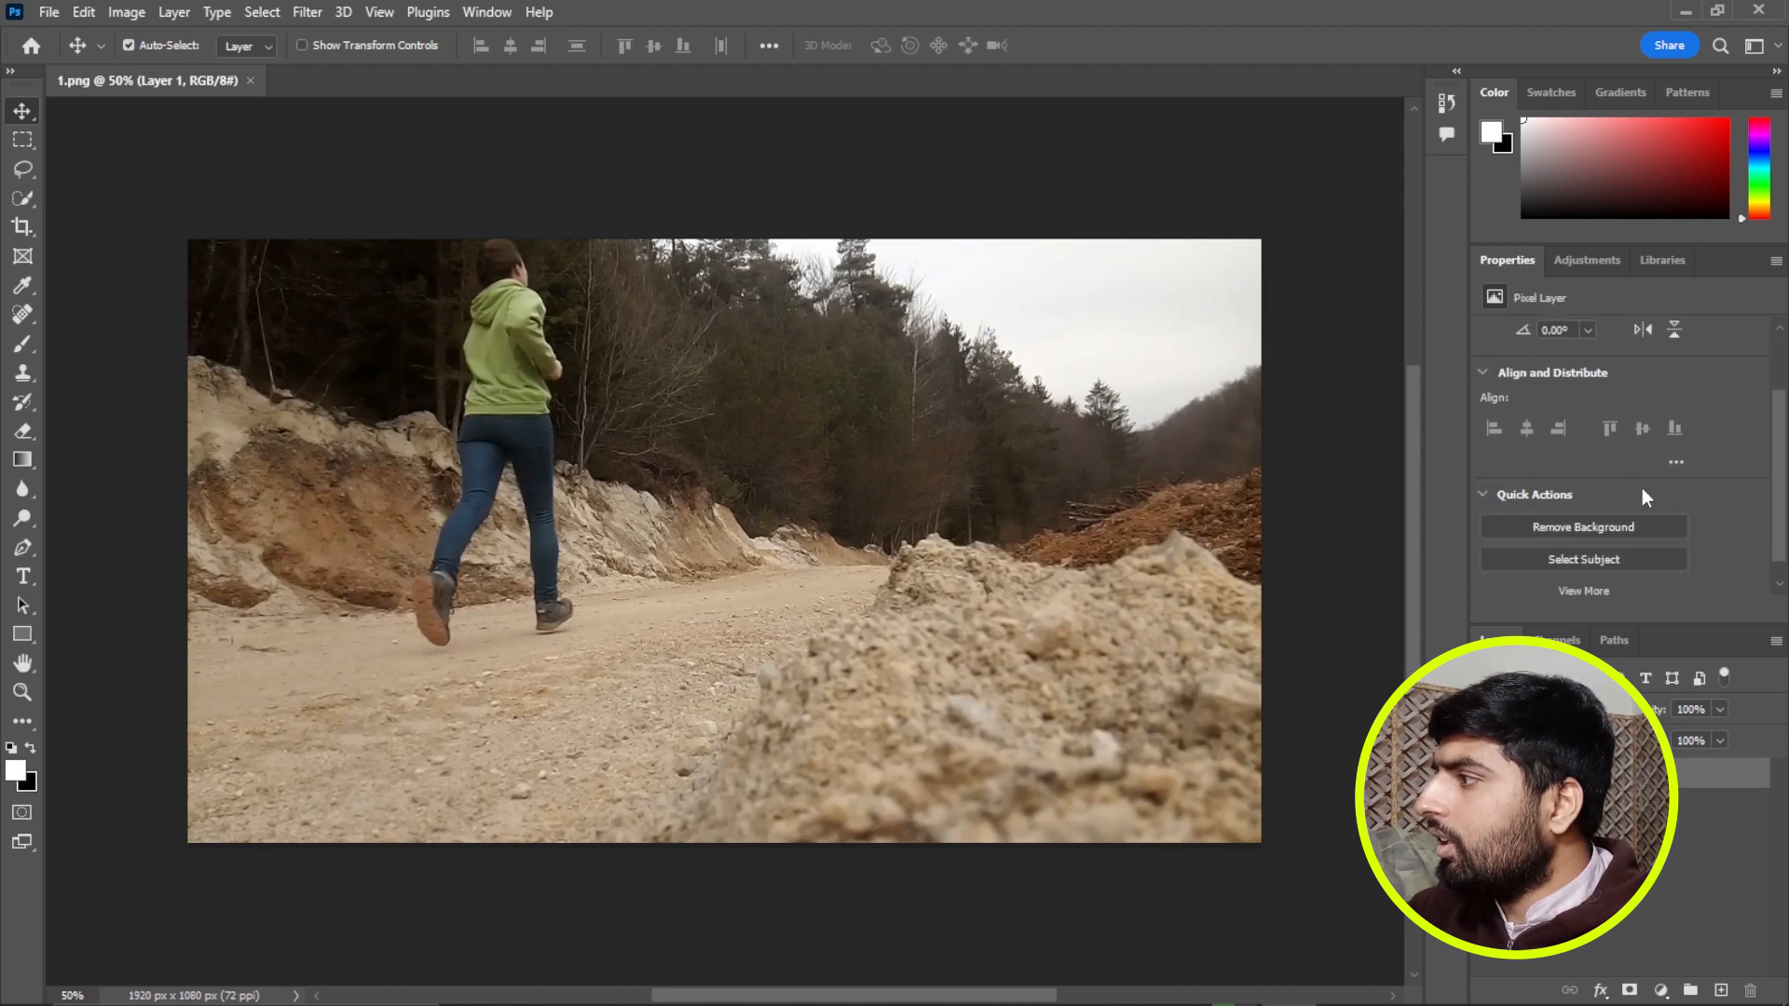
{"action": "left_click", "coordinate": [1591, 527]}
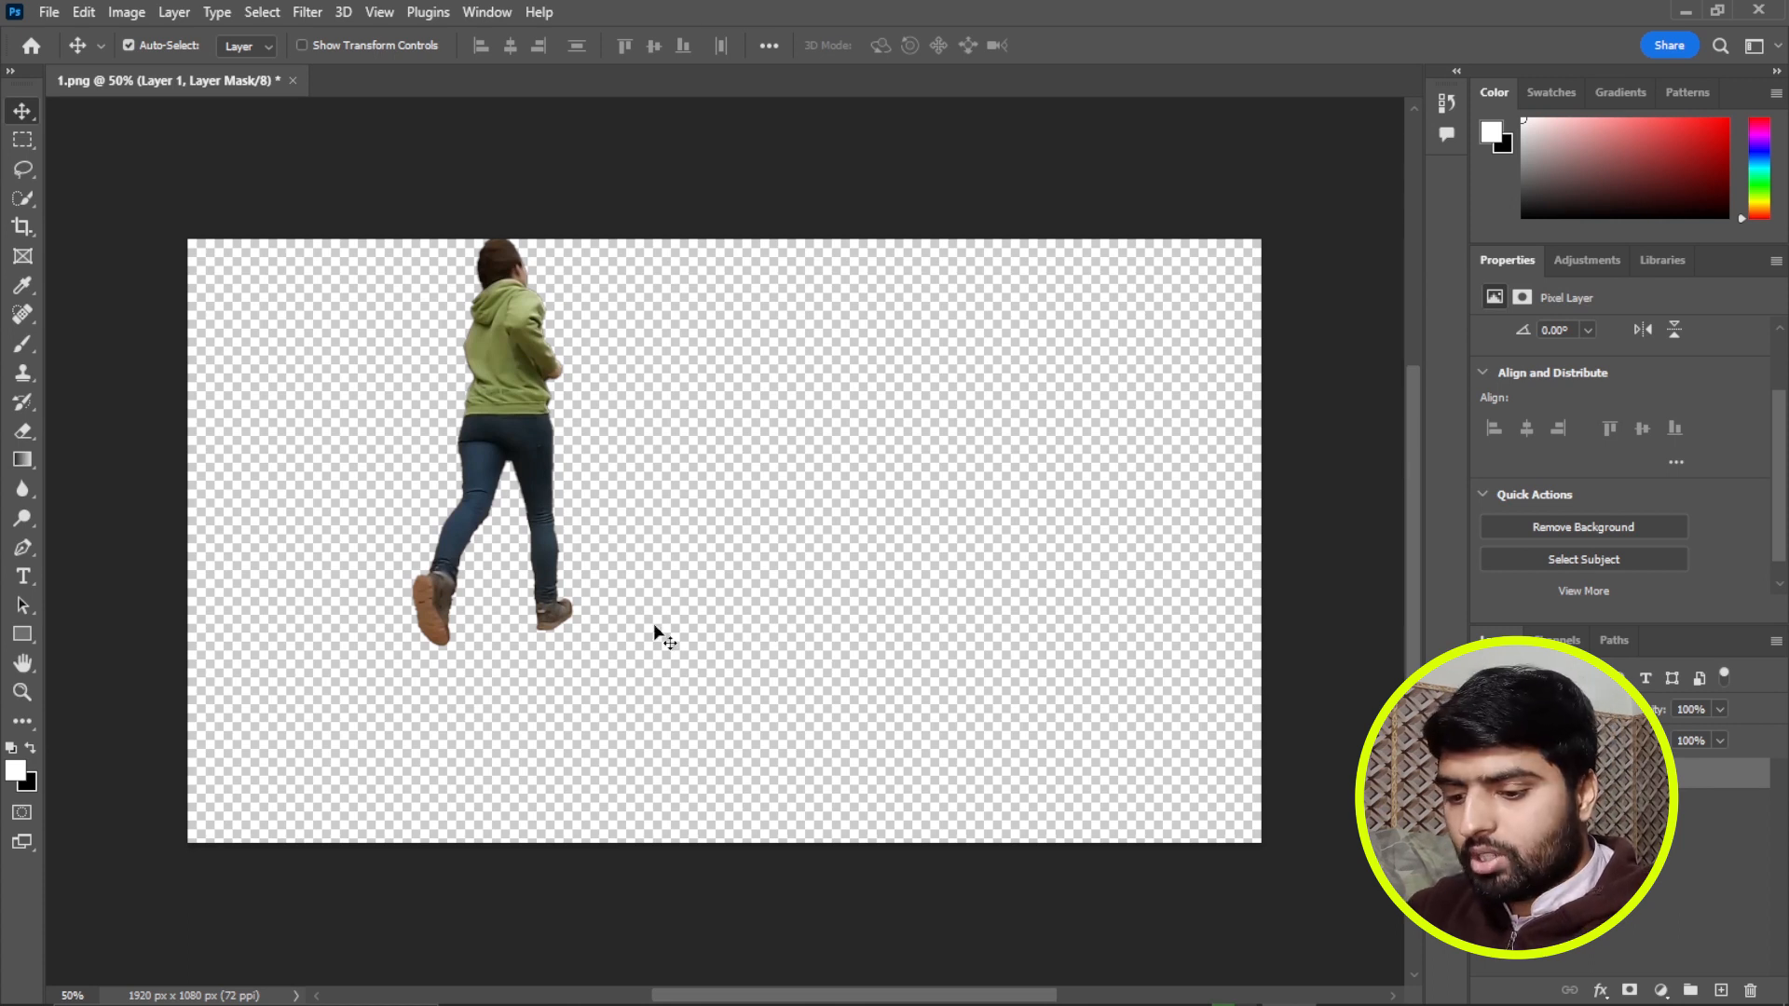
{"action": "key", "text": "ctrl+s"}
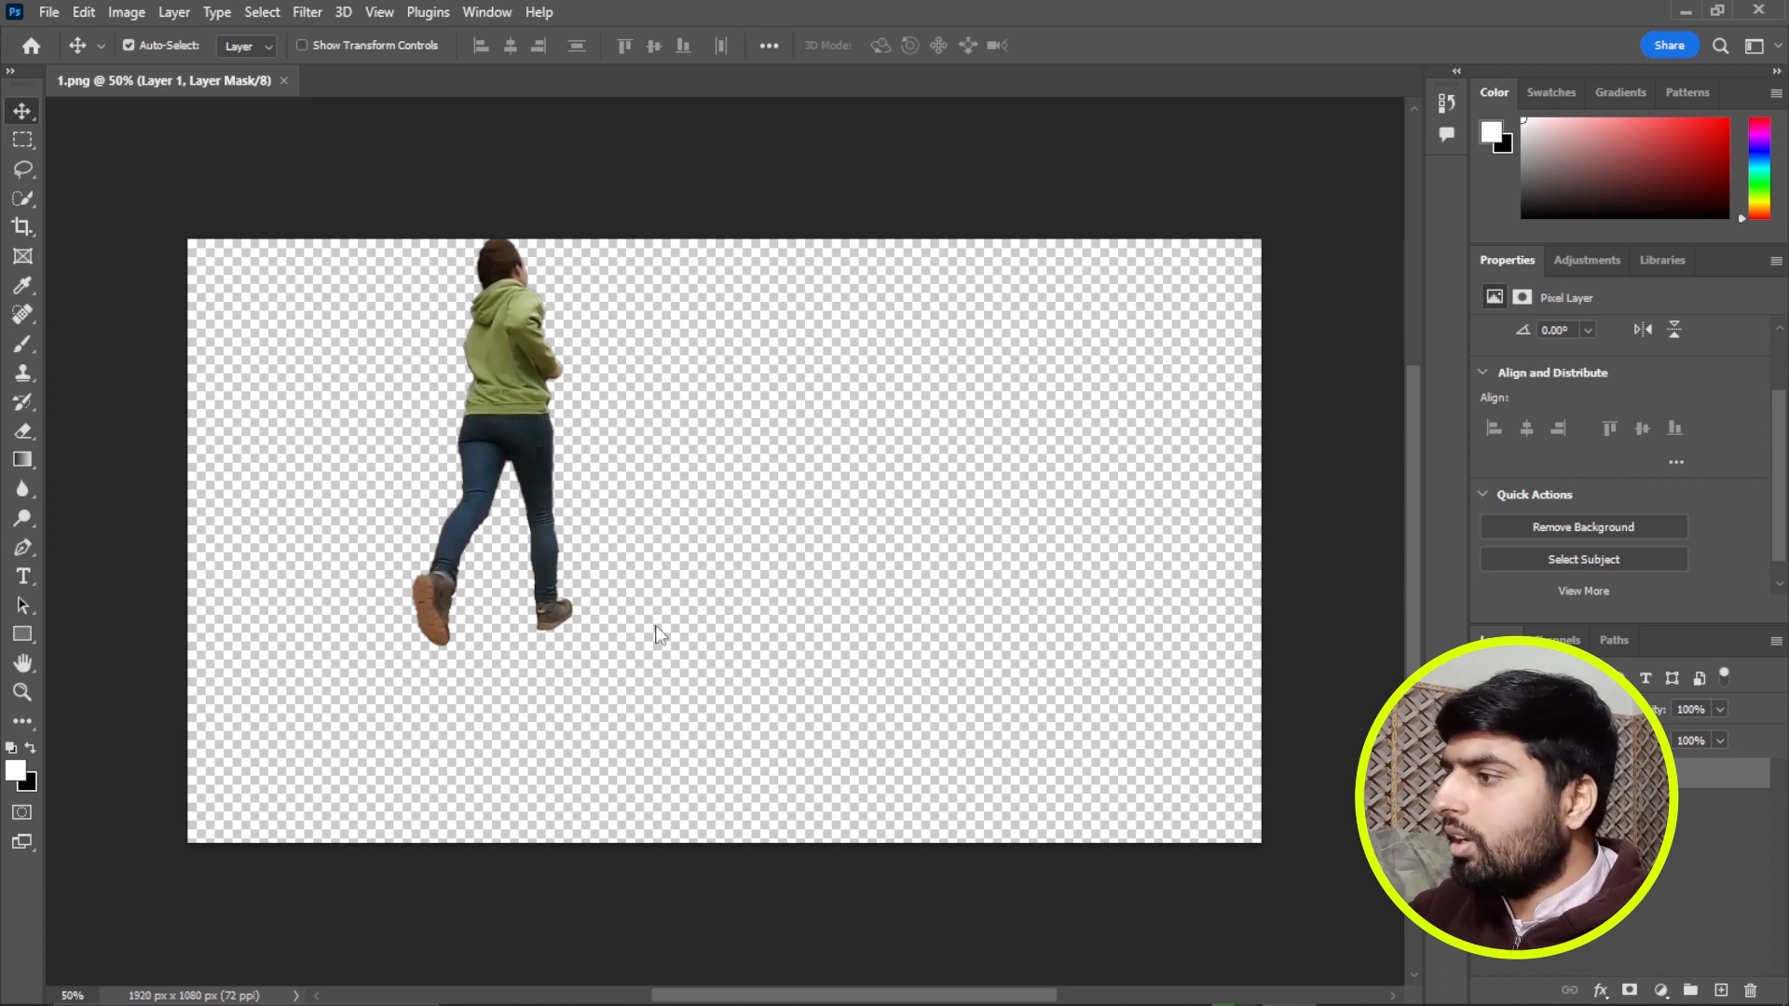
Return to Premiere Pro and check the cut-out runner against the video by toggling the visibility of tracks V1 and V2.
{"action": "left_click", "coordinate": [535, 986]}
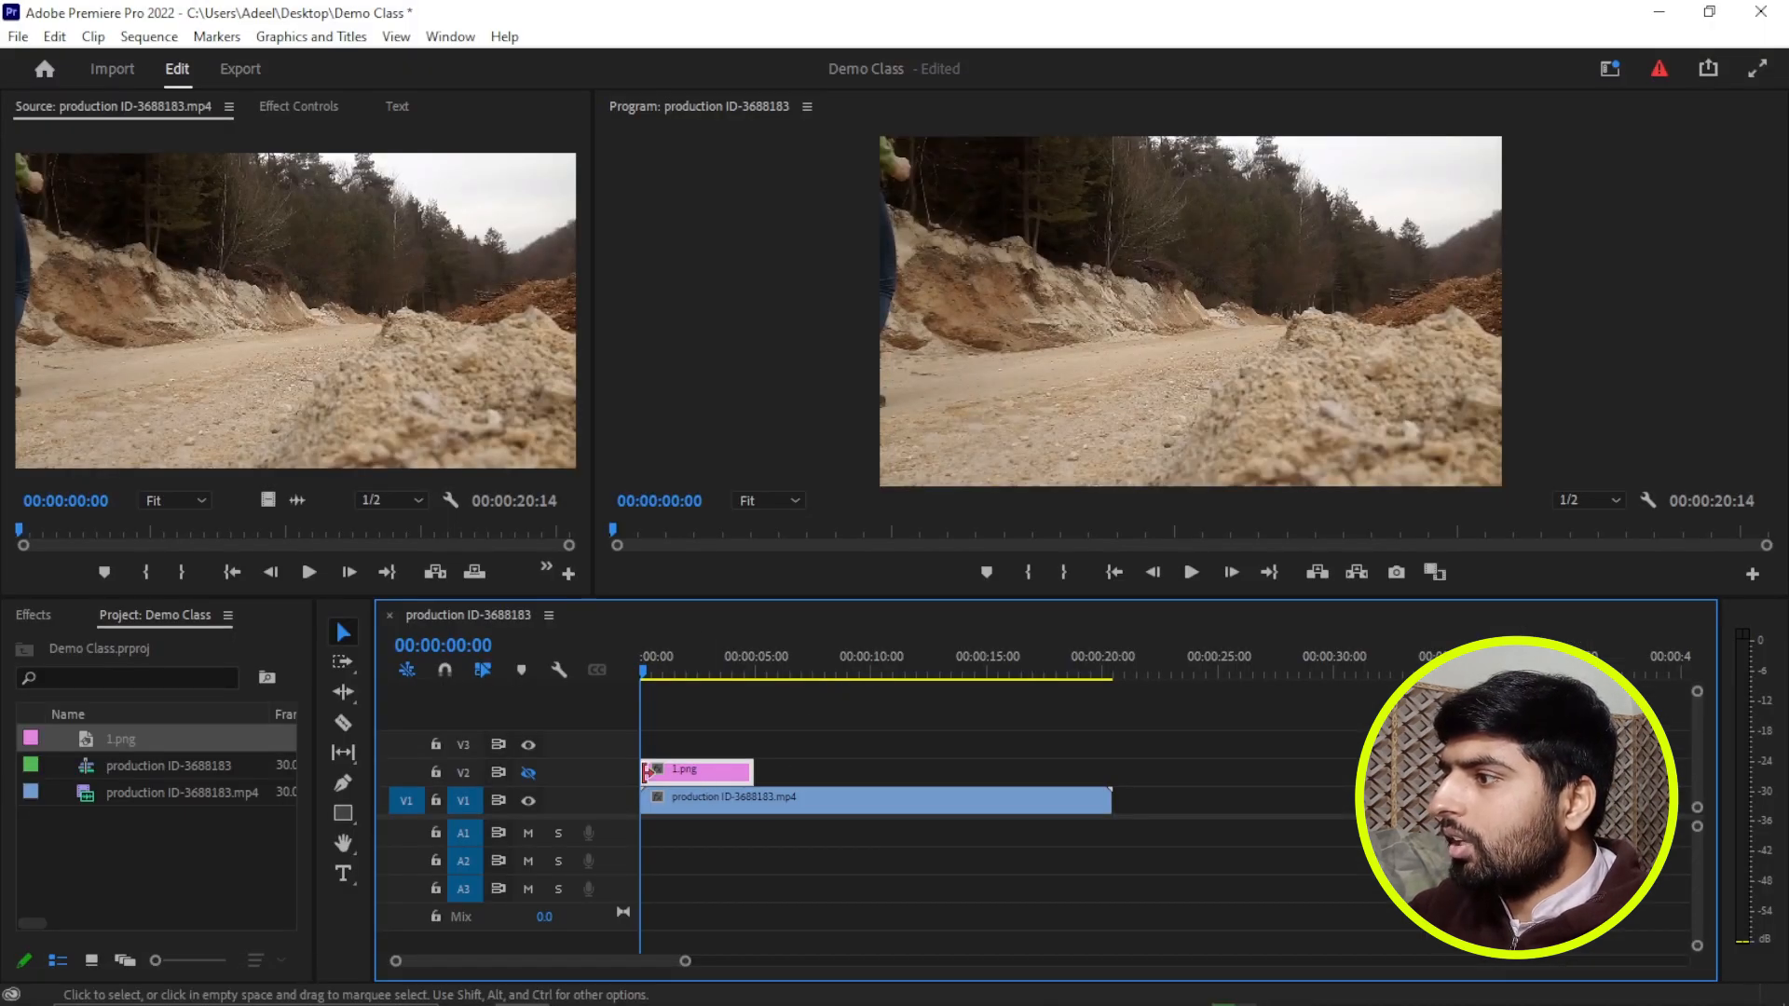
{"action": "left_click", "coordinate": [528, 801]}
{"action": "left_click", "coordinate": [529, 772]}
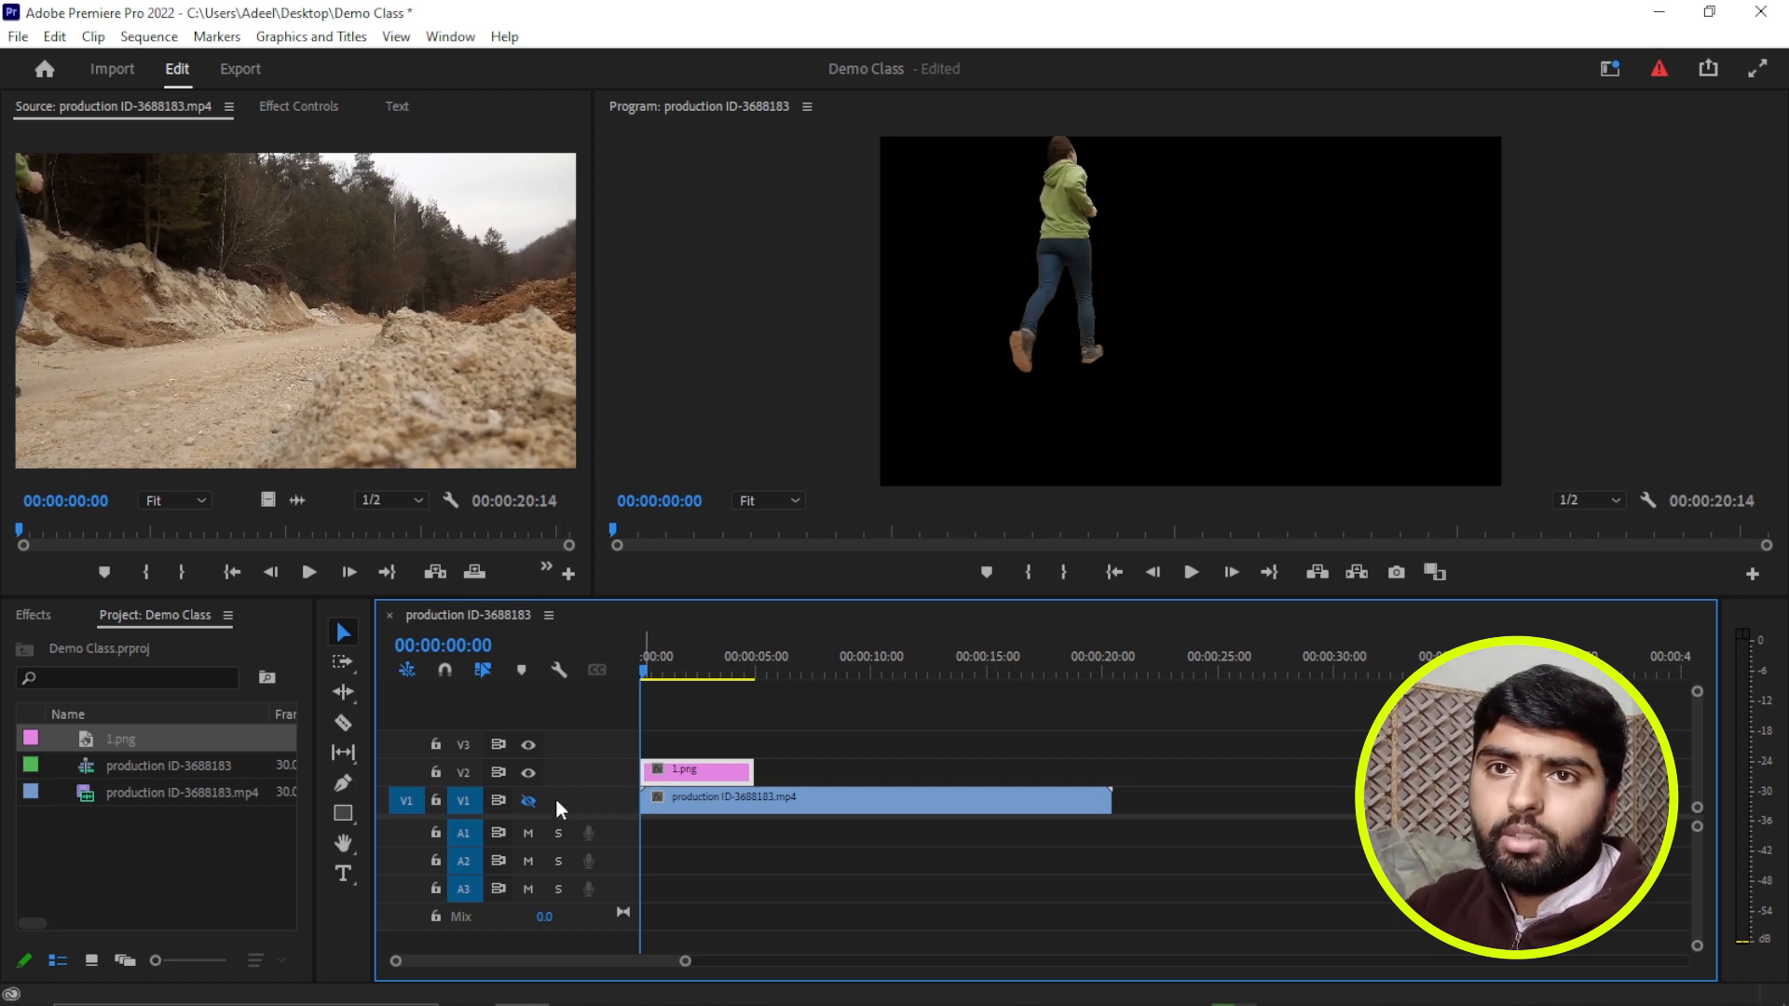
{"action": "left_click", "coordinate": [528, 800]}
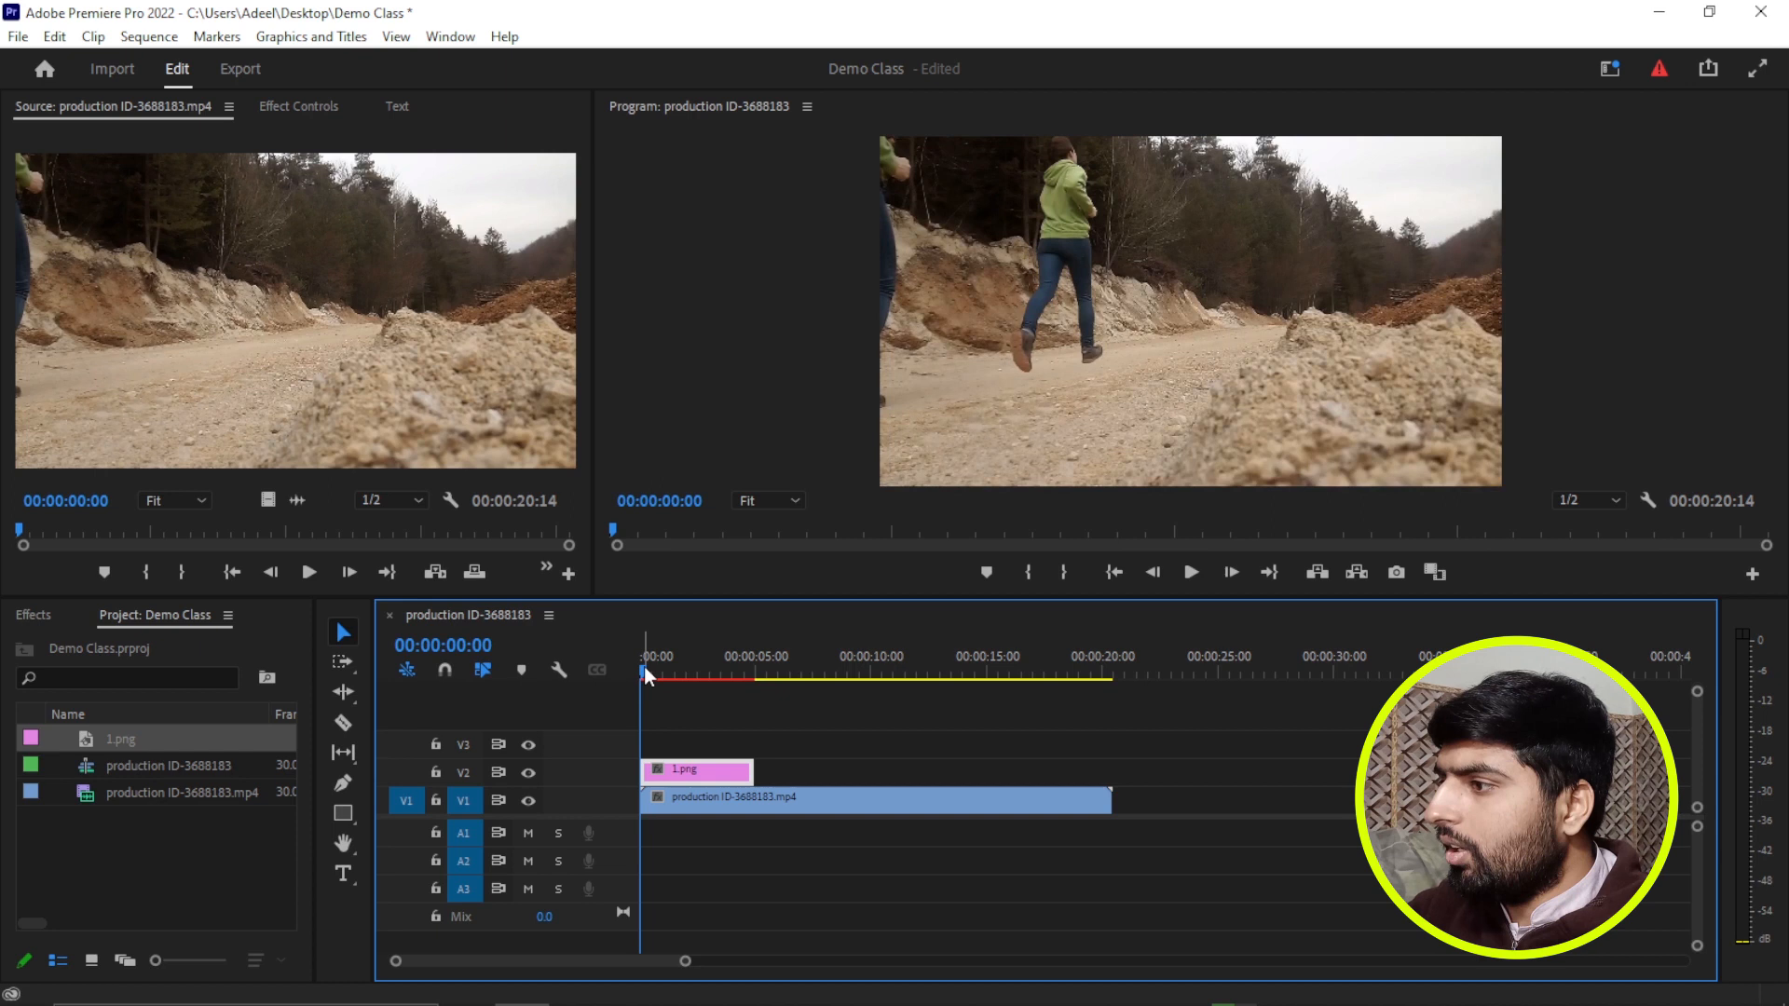
{"action": "left_click", "coordinate": [528, 771]}
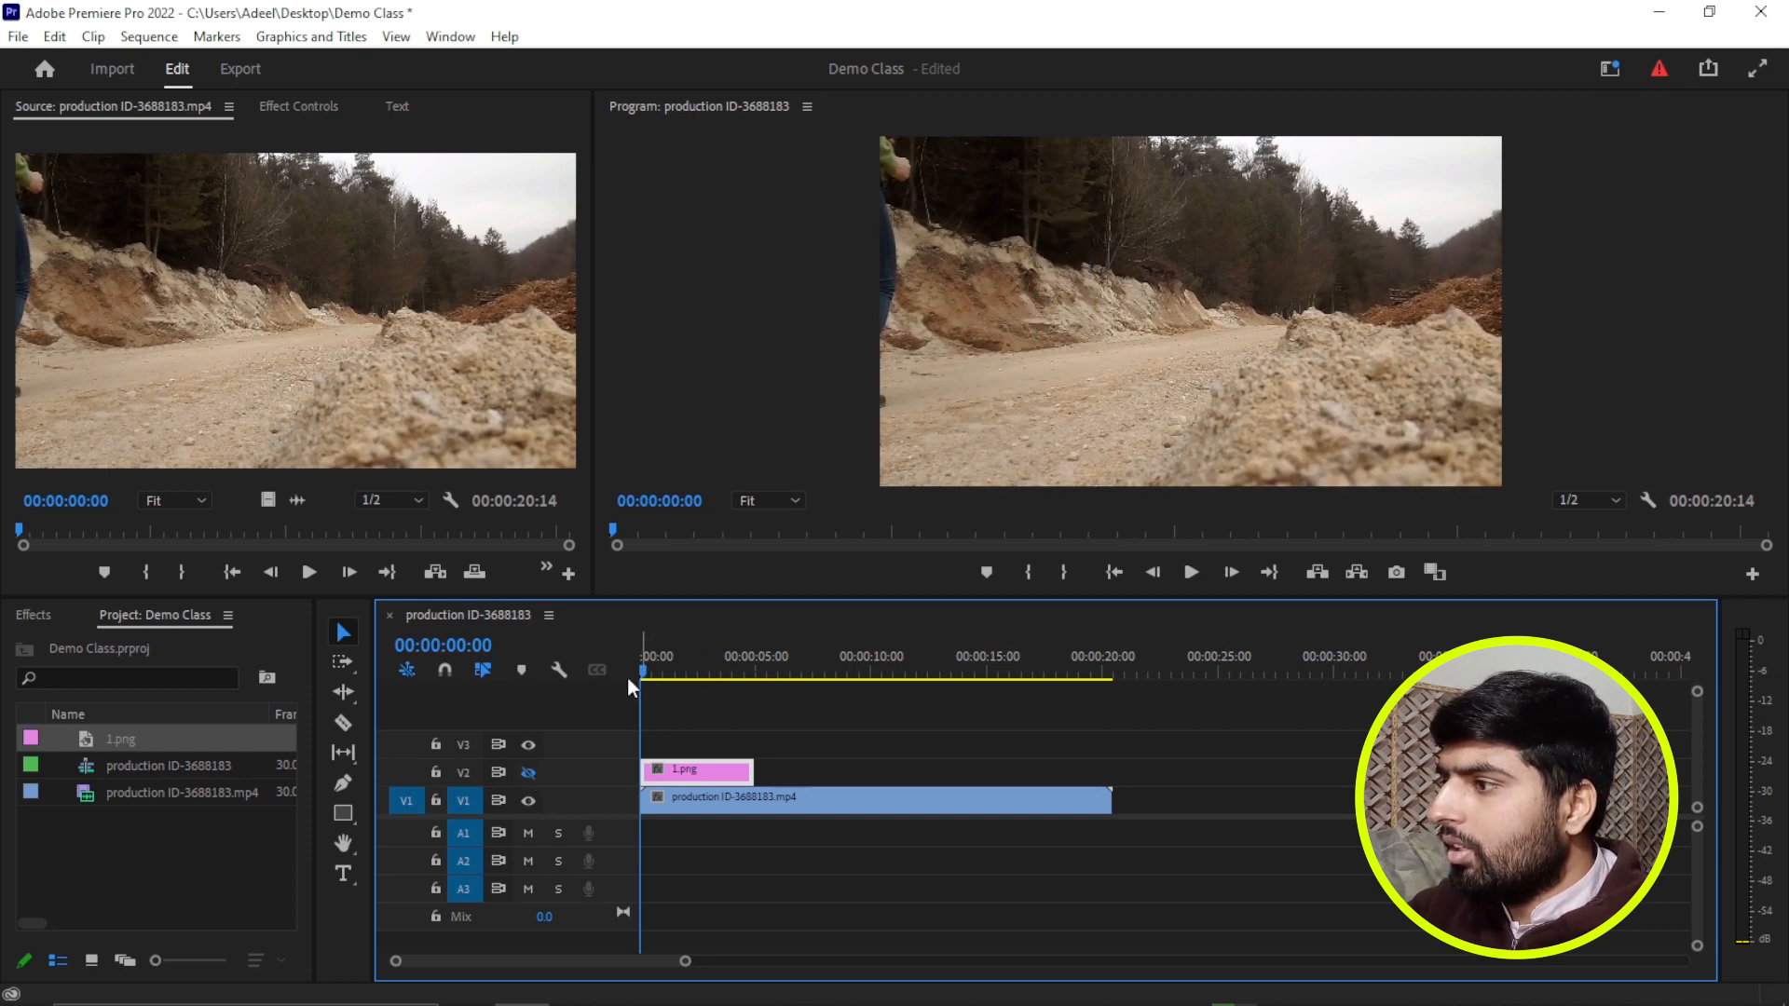
{"action": "left_click", "coordinate": [527, 771]}
At 00:00:01:24, hide track V2 and export the video frame as a PNG named 2, imported into the project.
{"action": "left_click_drag", "start_coordinate": [643, 669], "coordinate": [684, 682]}
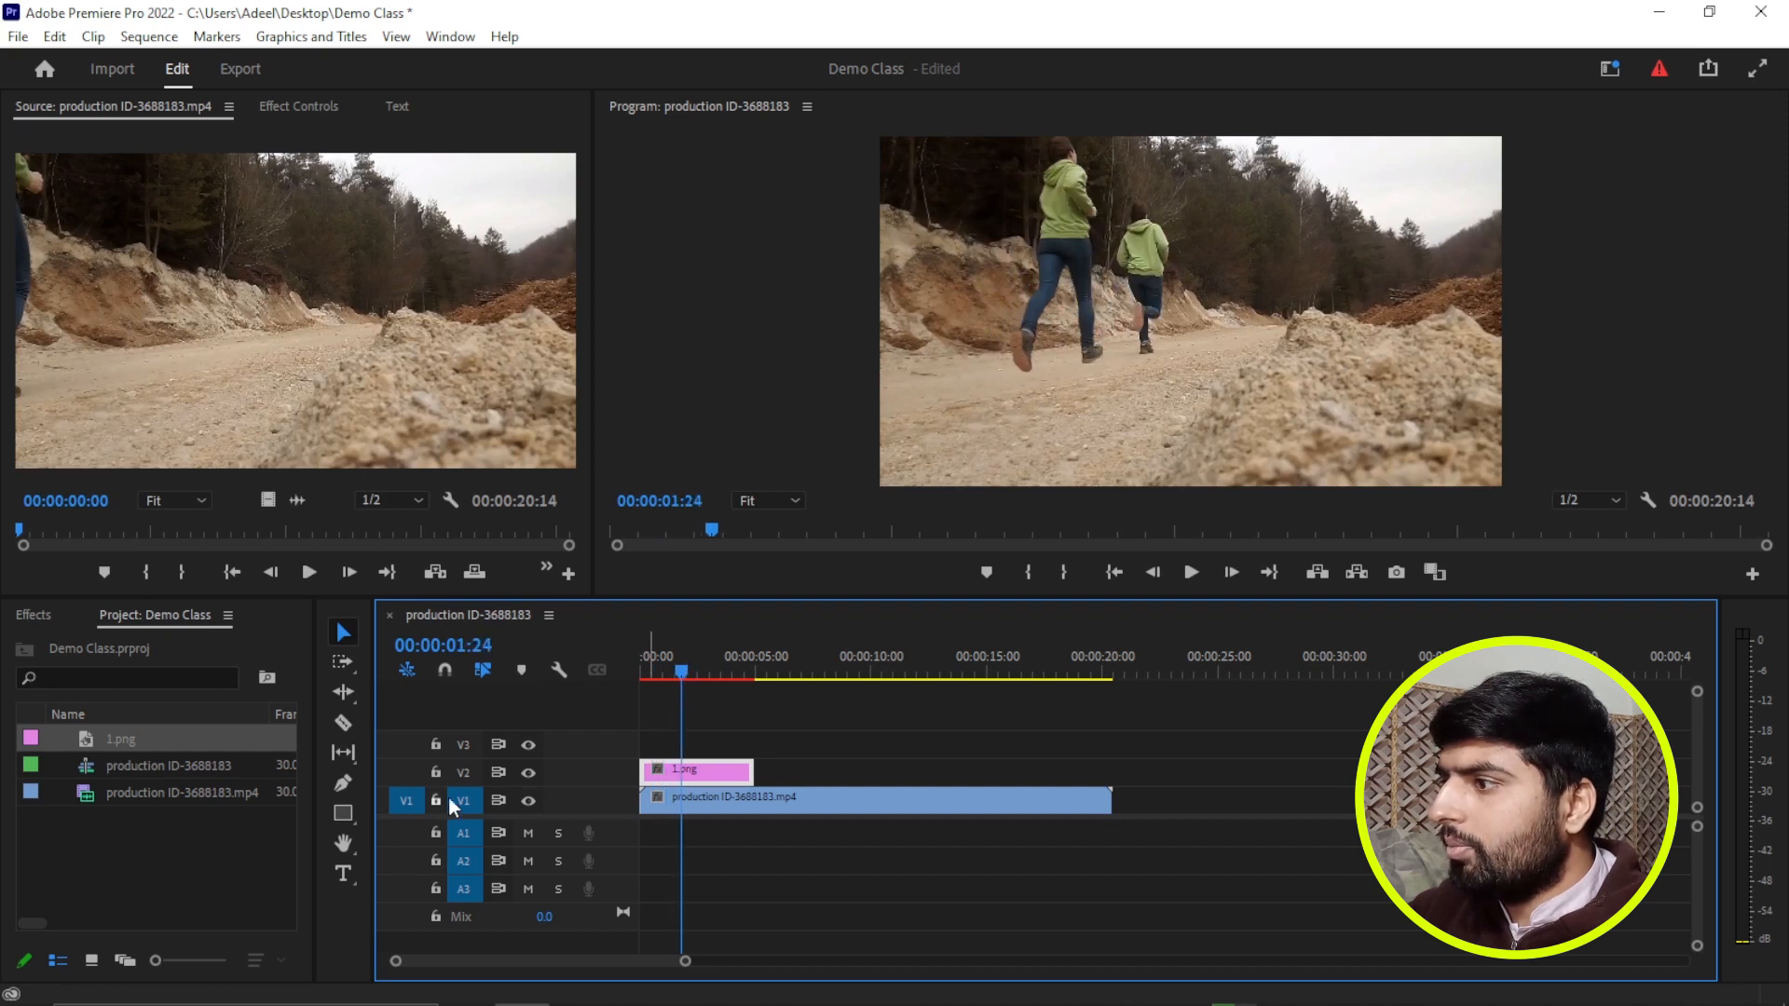
{"action": "left_click", "coordinate": [529, 772]}
{"action": "left_click", "coordinate": [755, 806]}
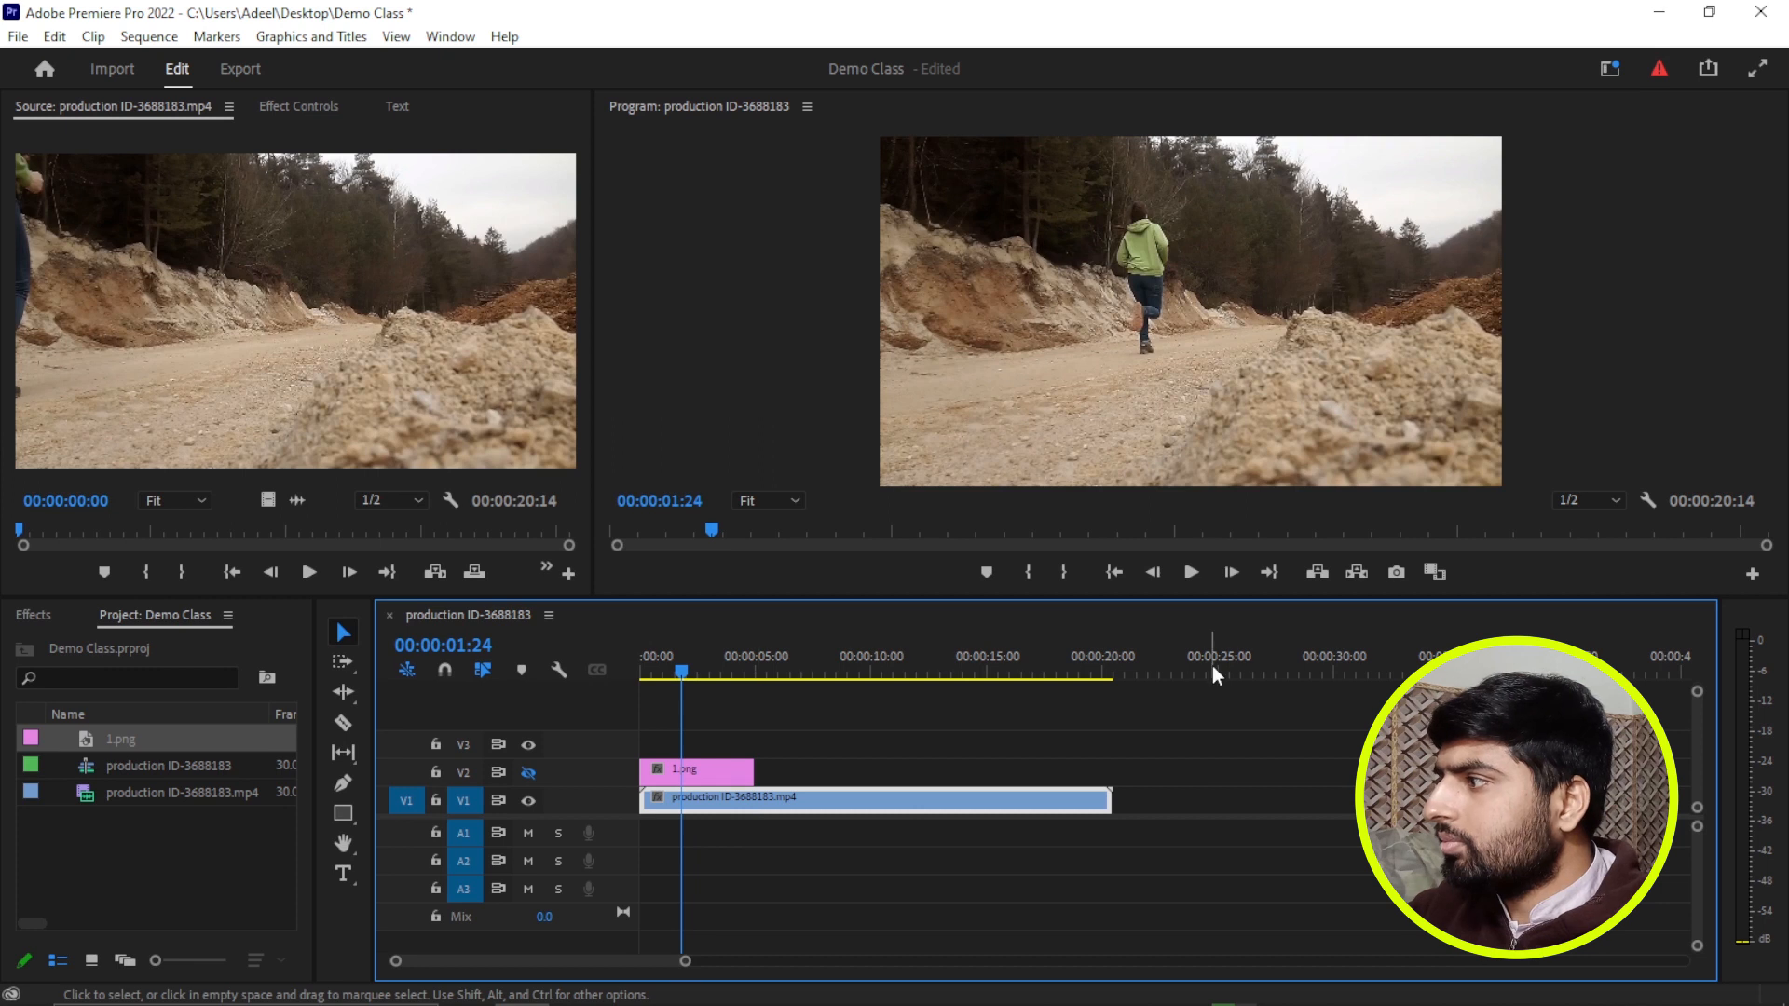
{"action": "left_click", "coordinate": [1396, 572]}
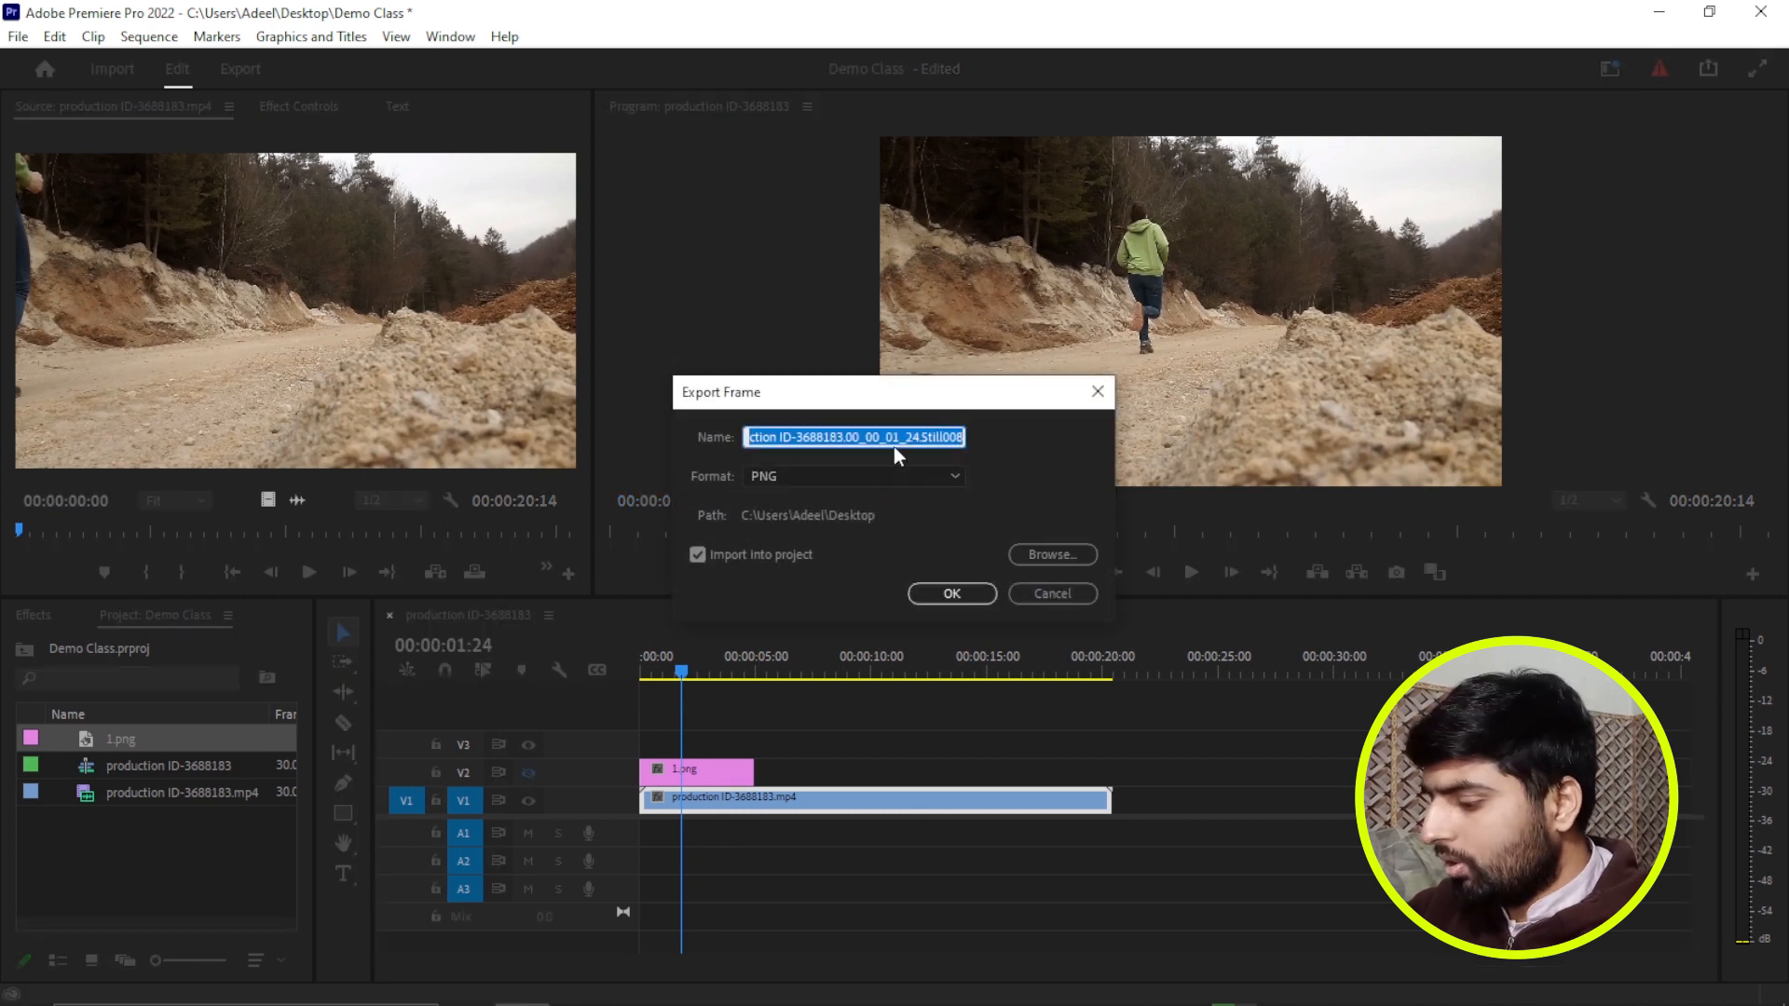
{"action": "type", "text": "2"}
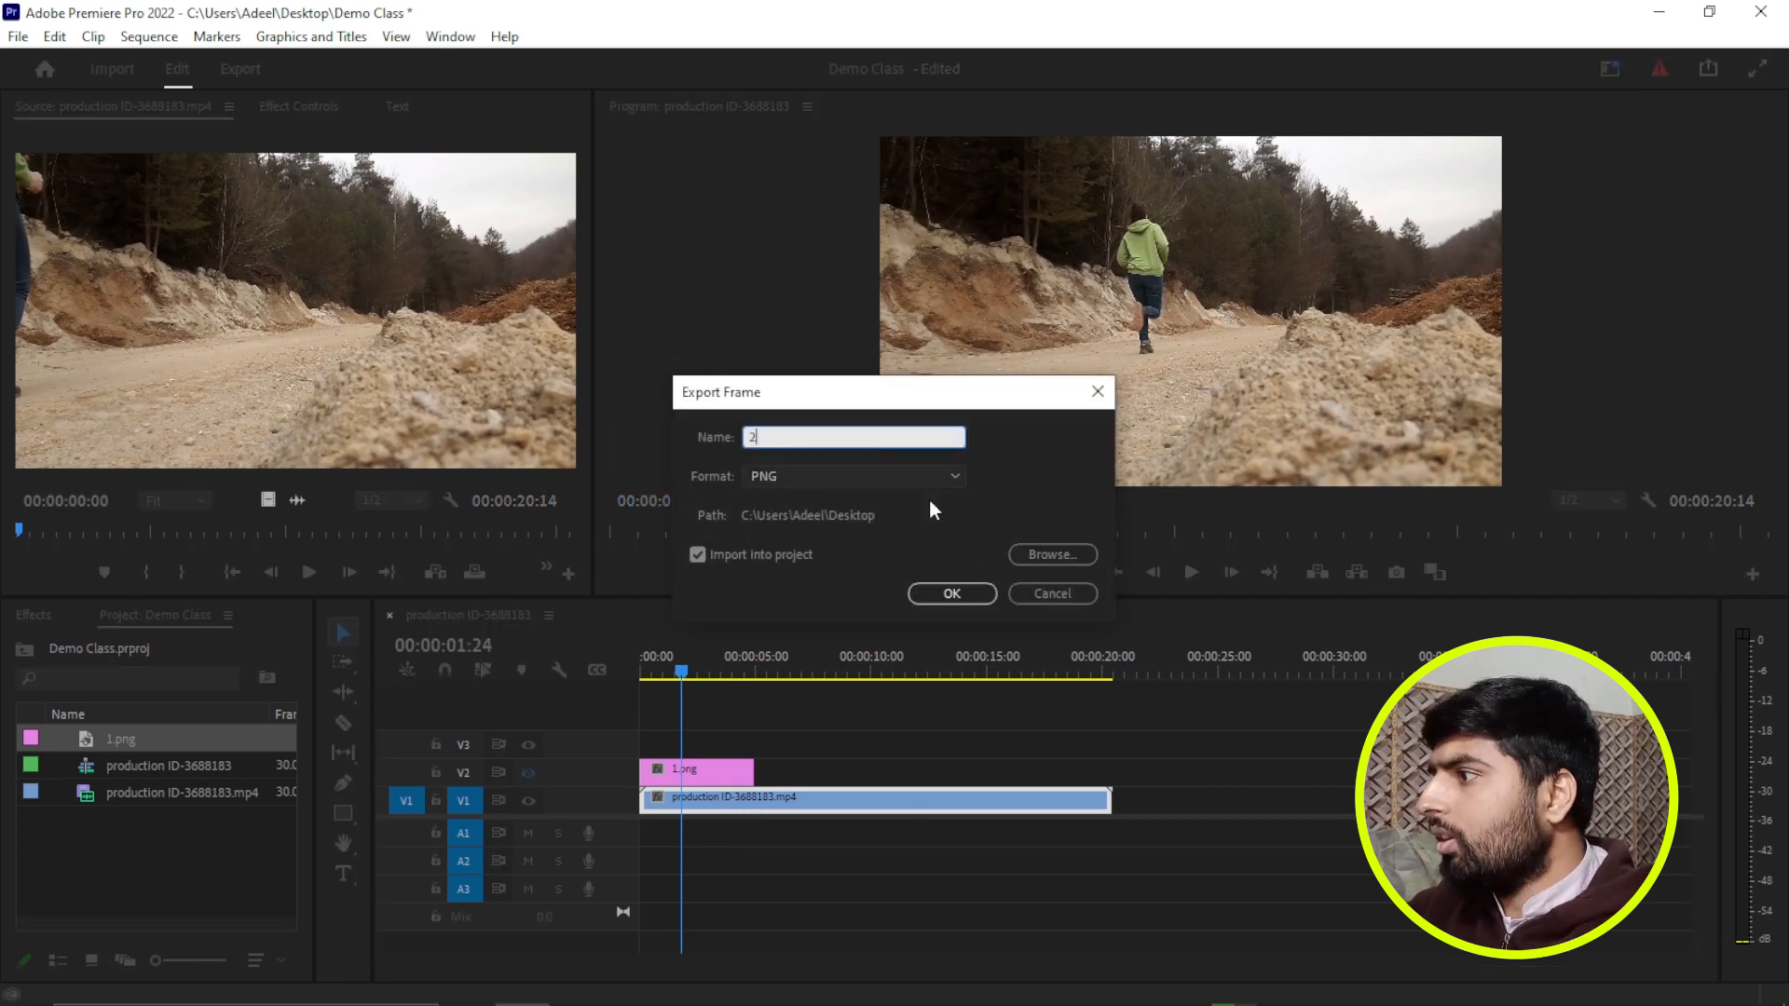
{"action": "left_click", "coordinate": [955, 596]}
Place 2.png on track V3 starting at 00:00:01:24 and open the clip for editing in Adobe Photoshop.
{"action": "left_click_drag", "start_coordinate": [89, 764], "coordinate": [678, 739]}
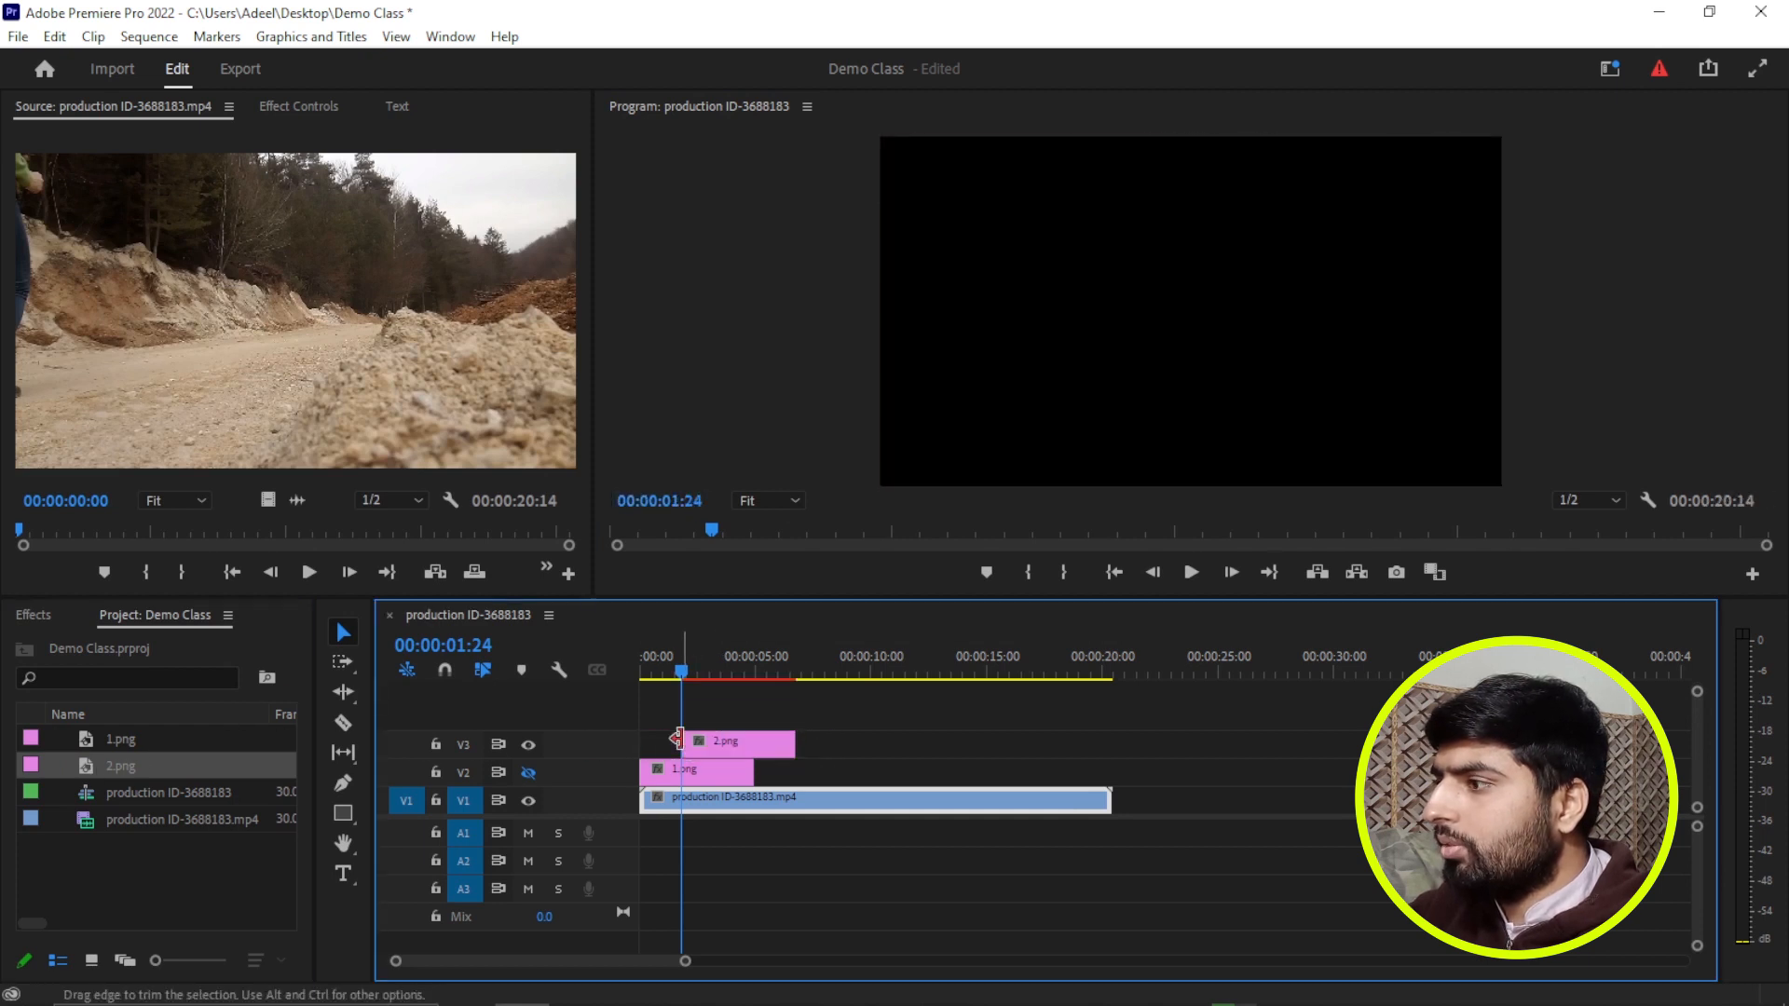
{"action": "left_click", "coordinate": [713, 746]}
{"action": "right_click", "coordinate": [717, 745]}
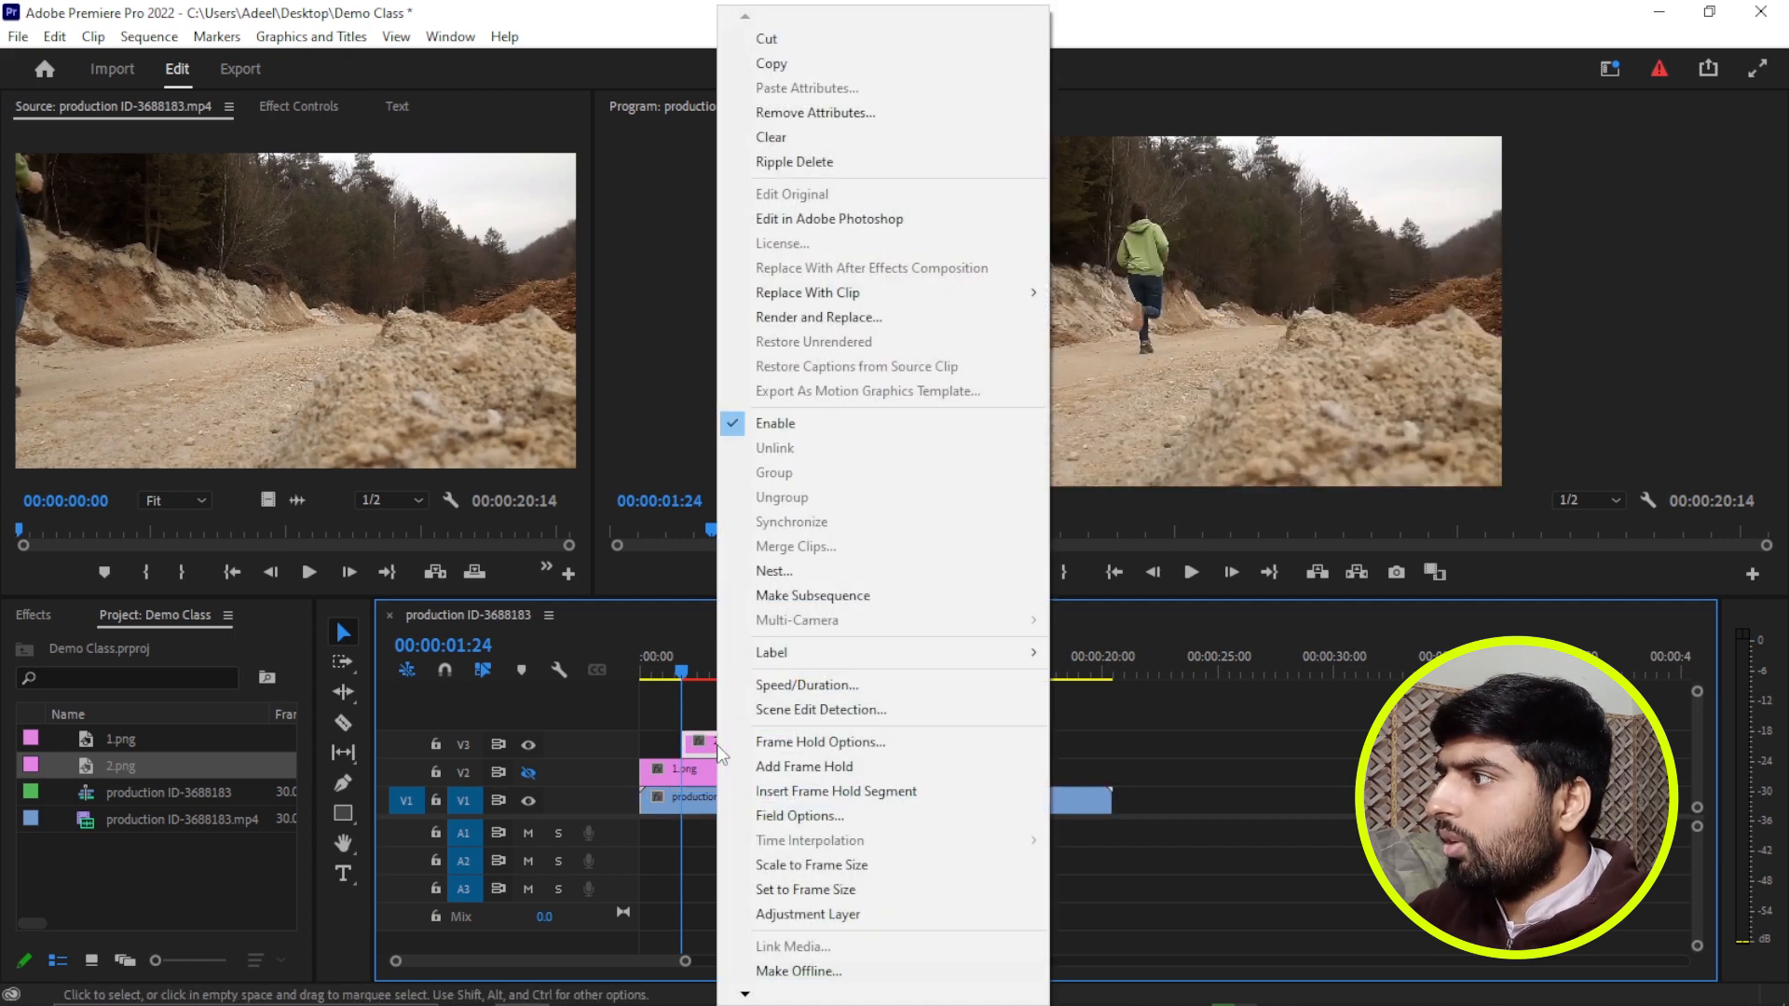
{"action": "left_click", "coordinate": [892, 226]}
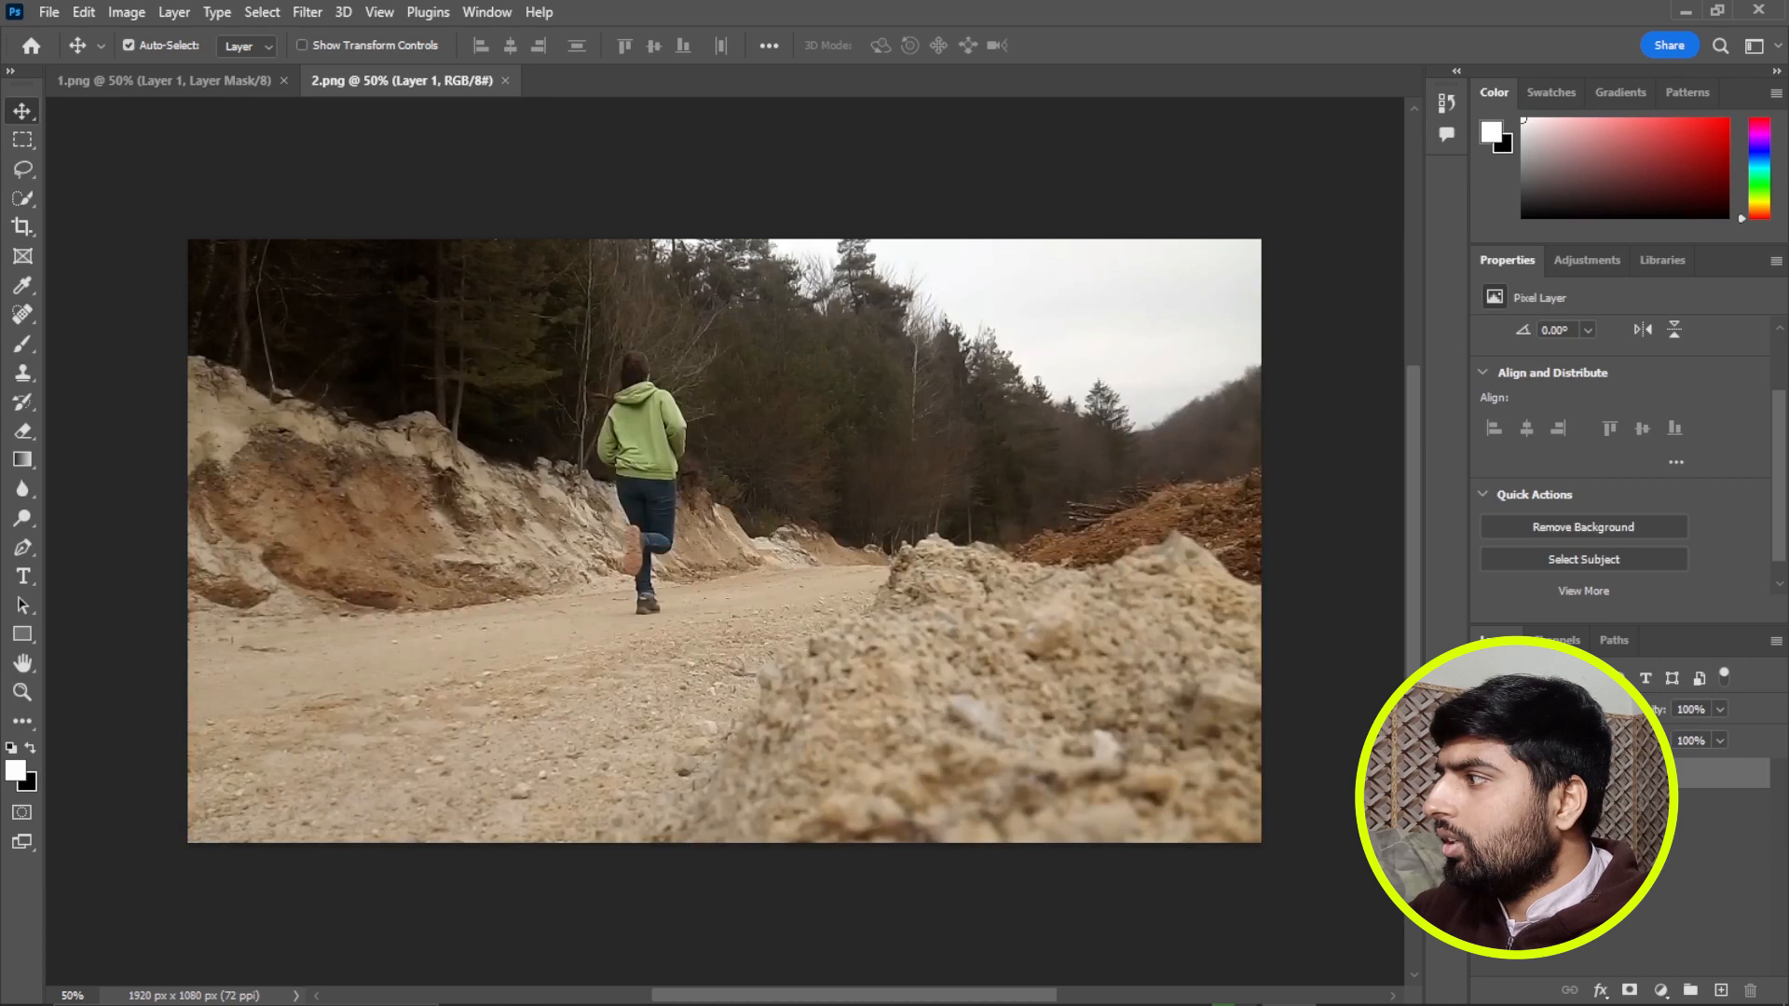
Try removing the background of 2.png automatically and undo the removal.
{"action": "left_click", "coordinate": [1595, 527]}
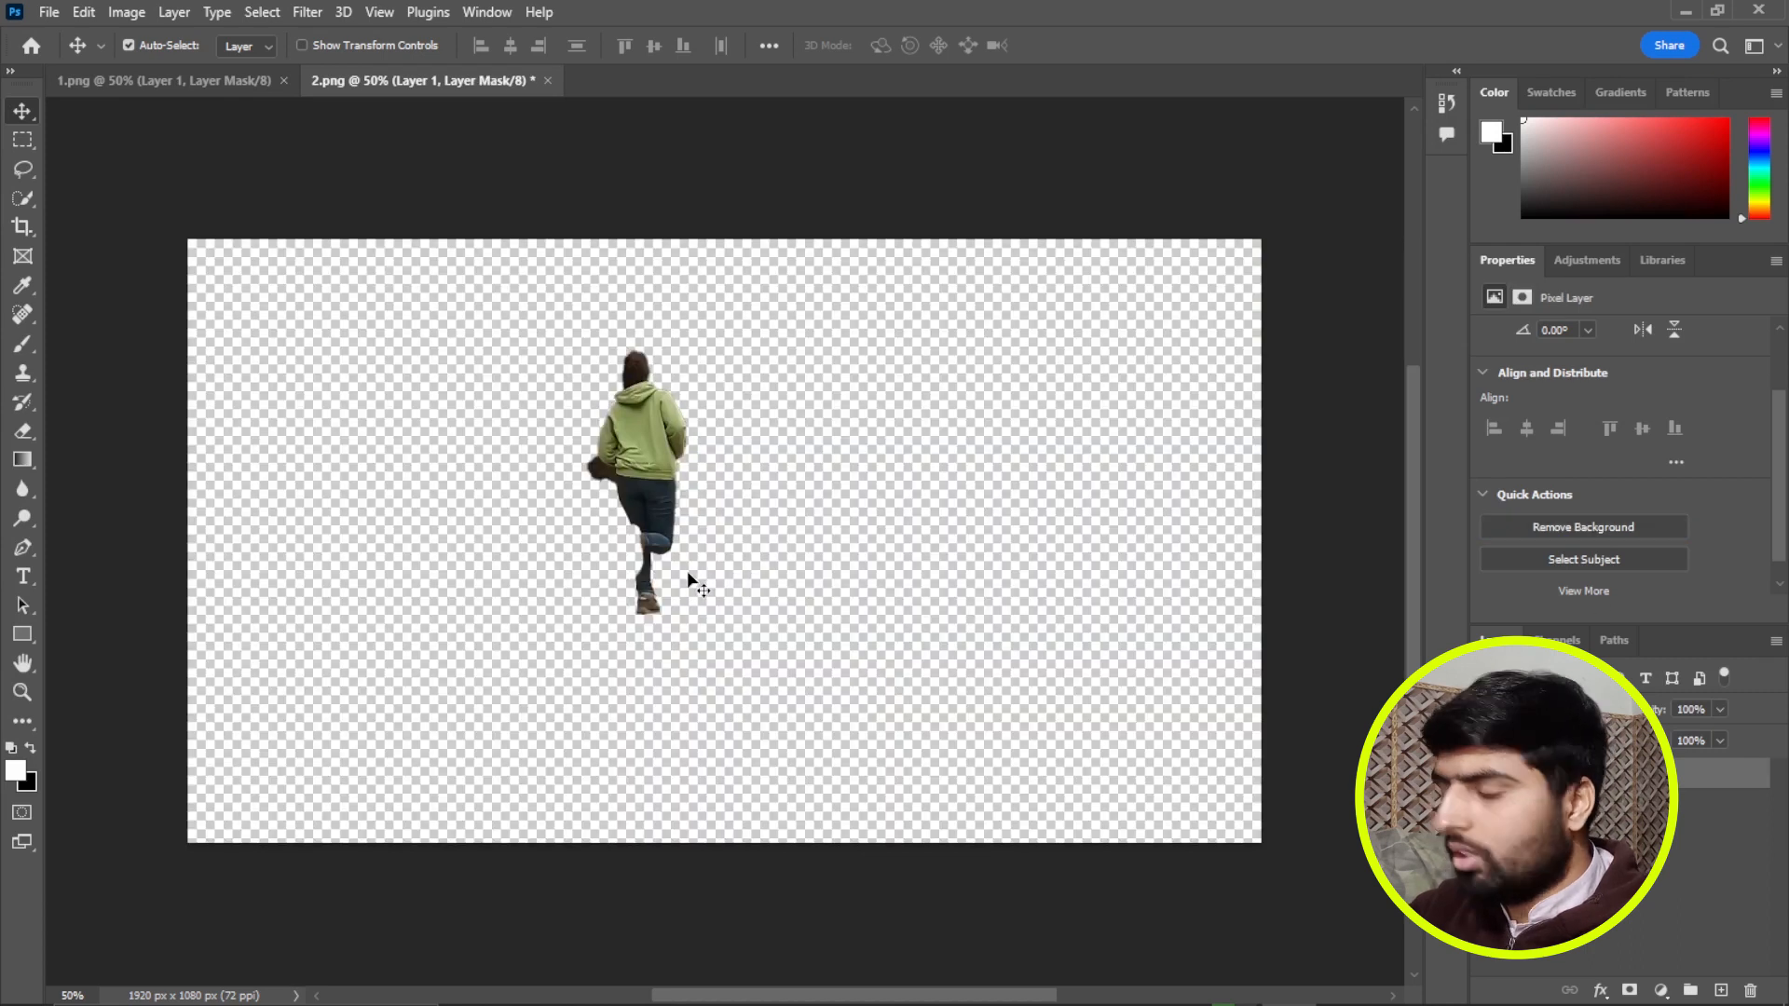
{"action": "key", "text": "ctrl+z"}
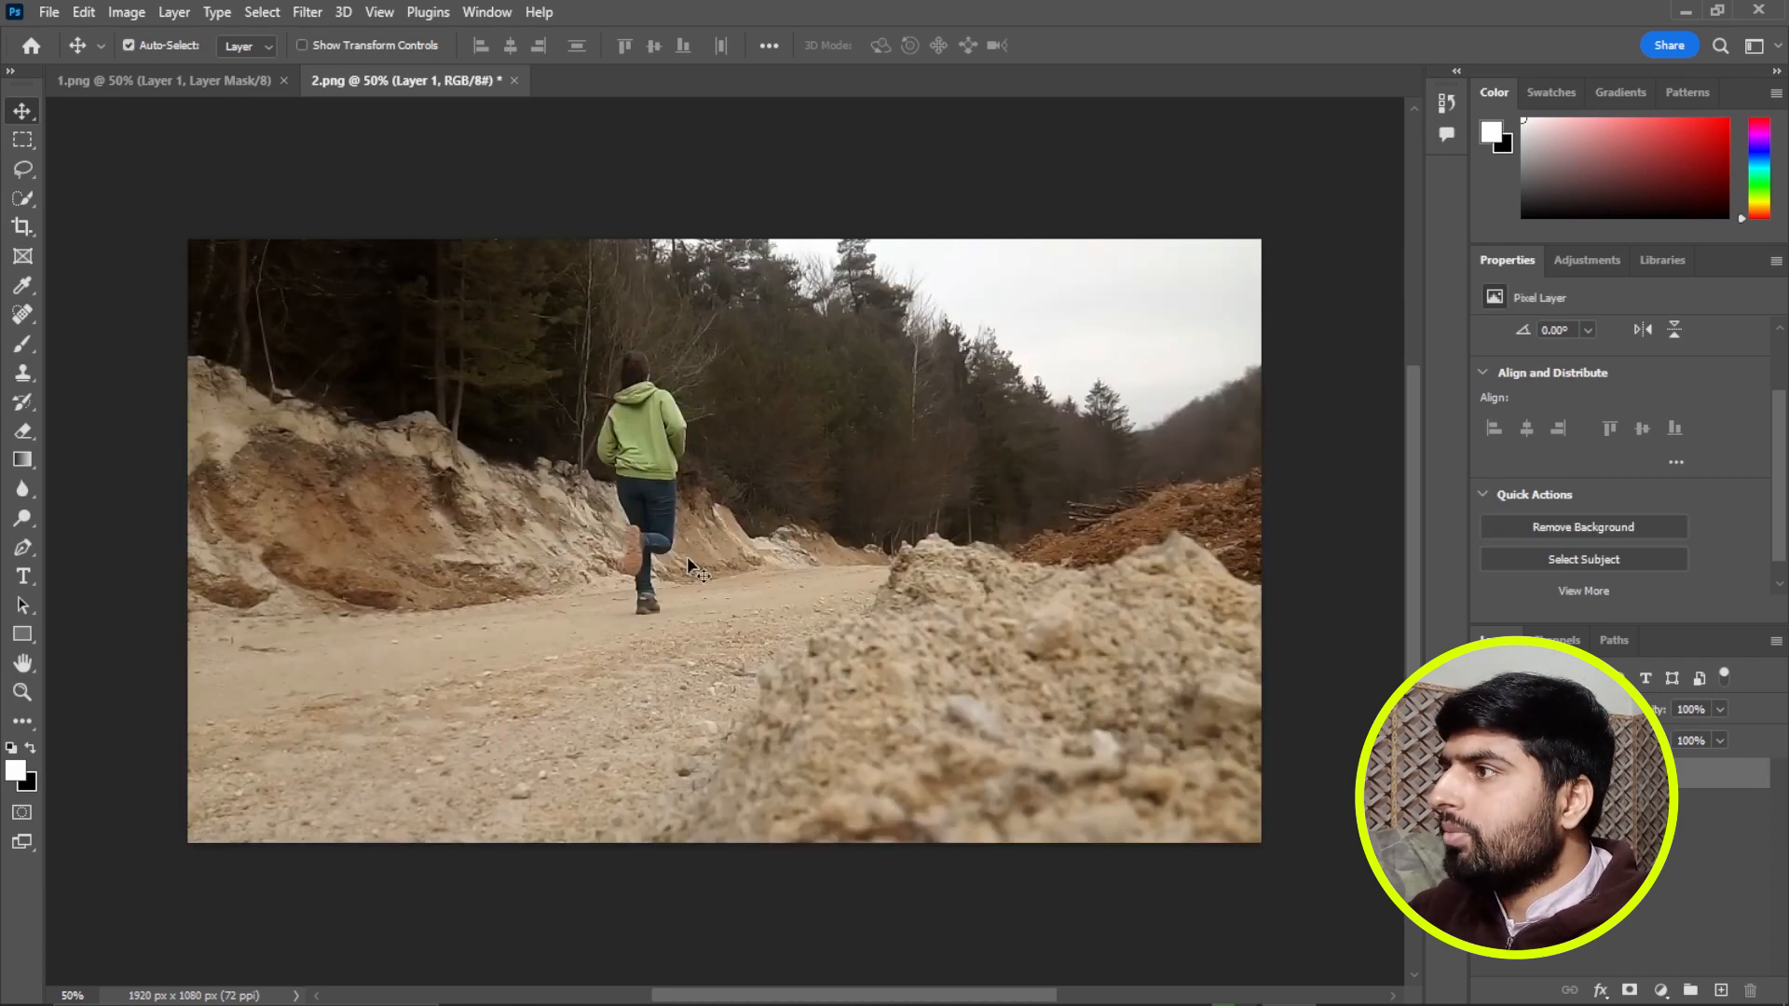
Select the runner in 2.png with the Subject selection command and activate a selection tool for refining the outline.
{"action": "left_click", "coordinate": [262, 12]}
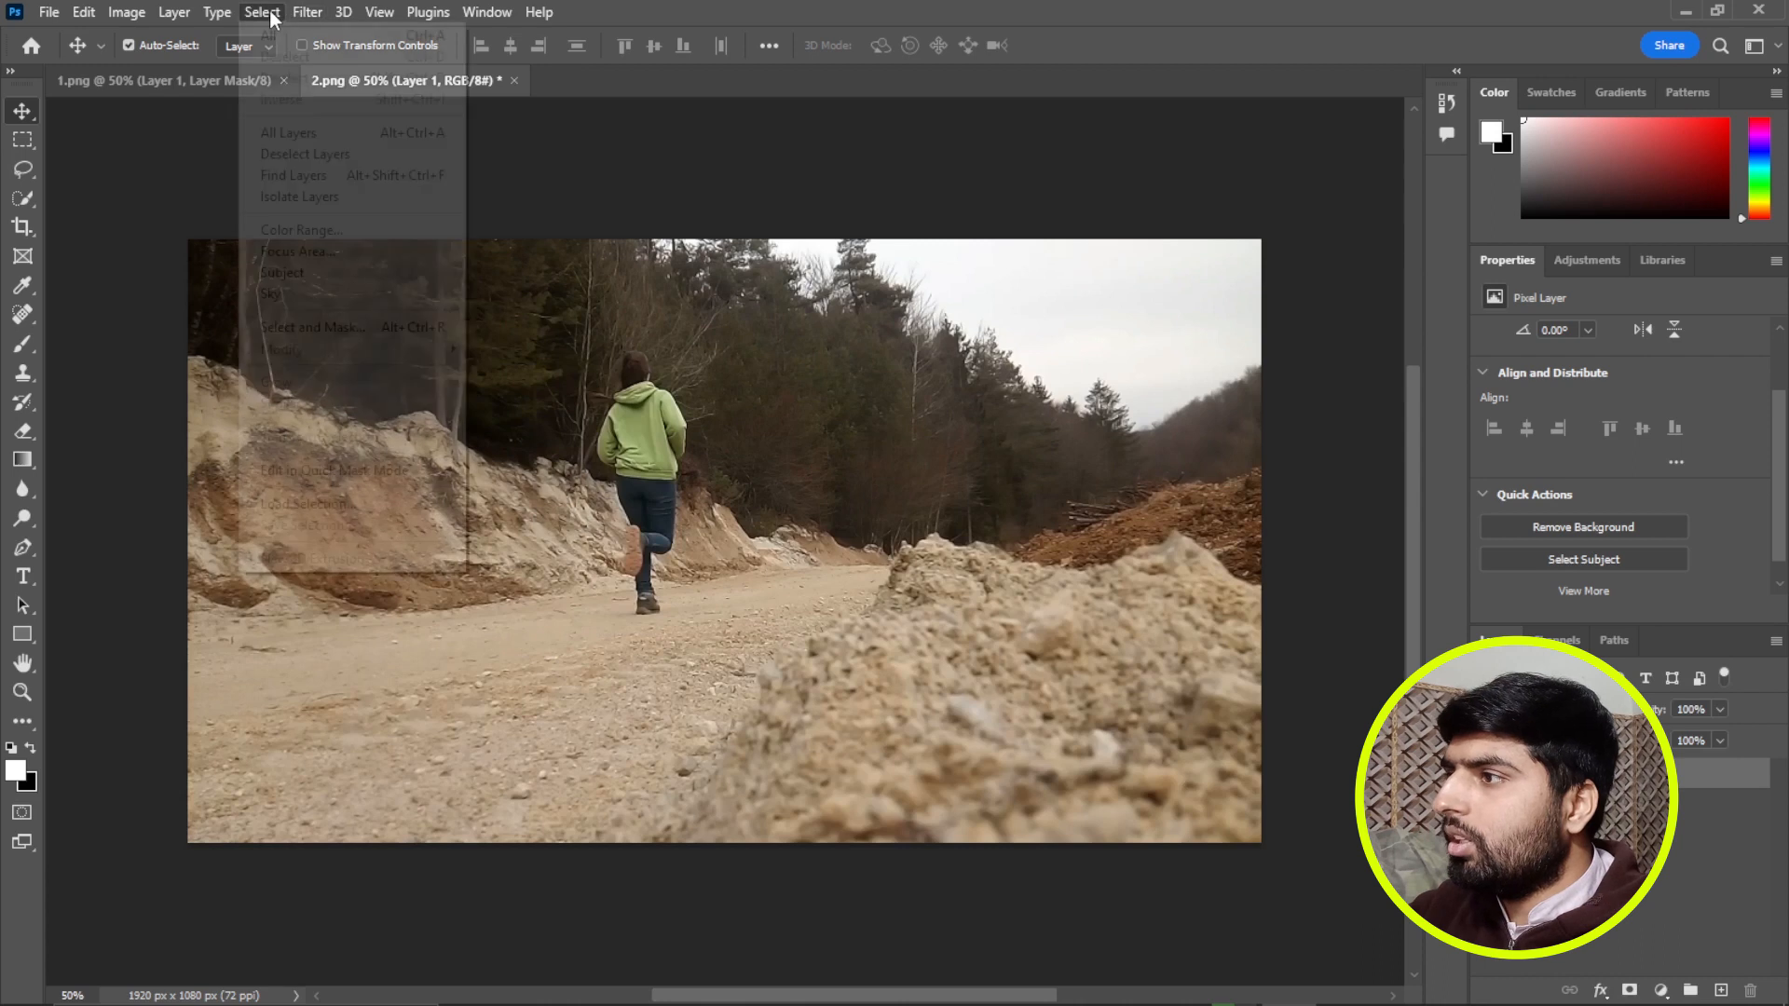
{"action": "left_click", "coordinate": [351, 272]}
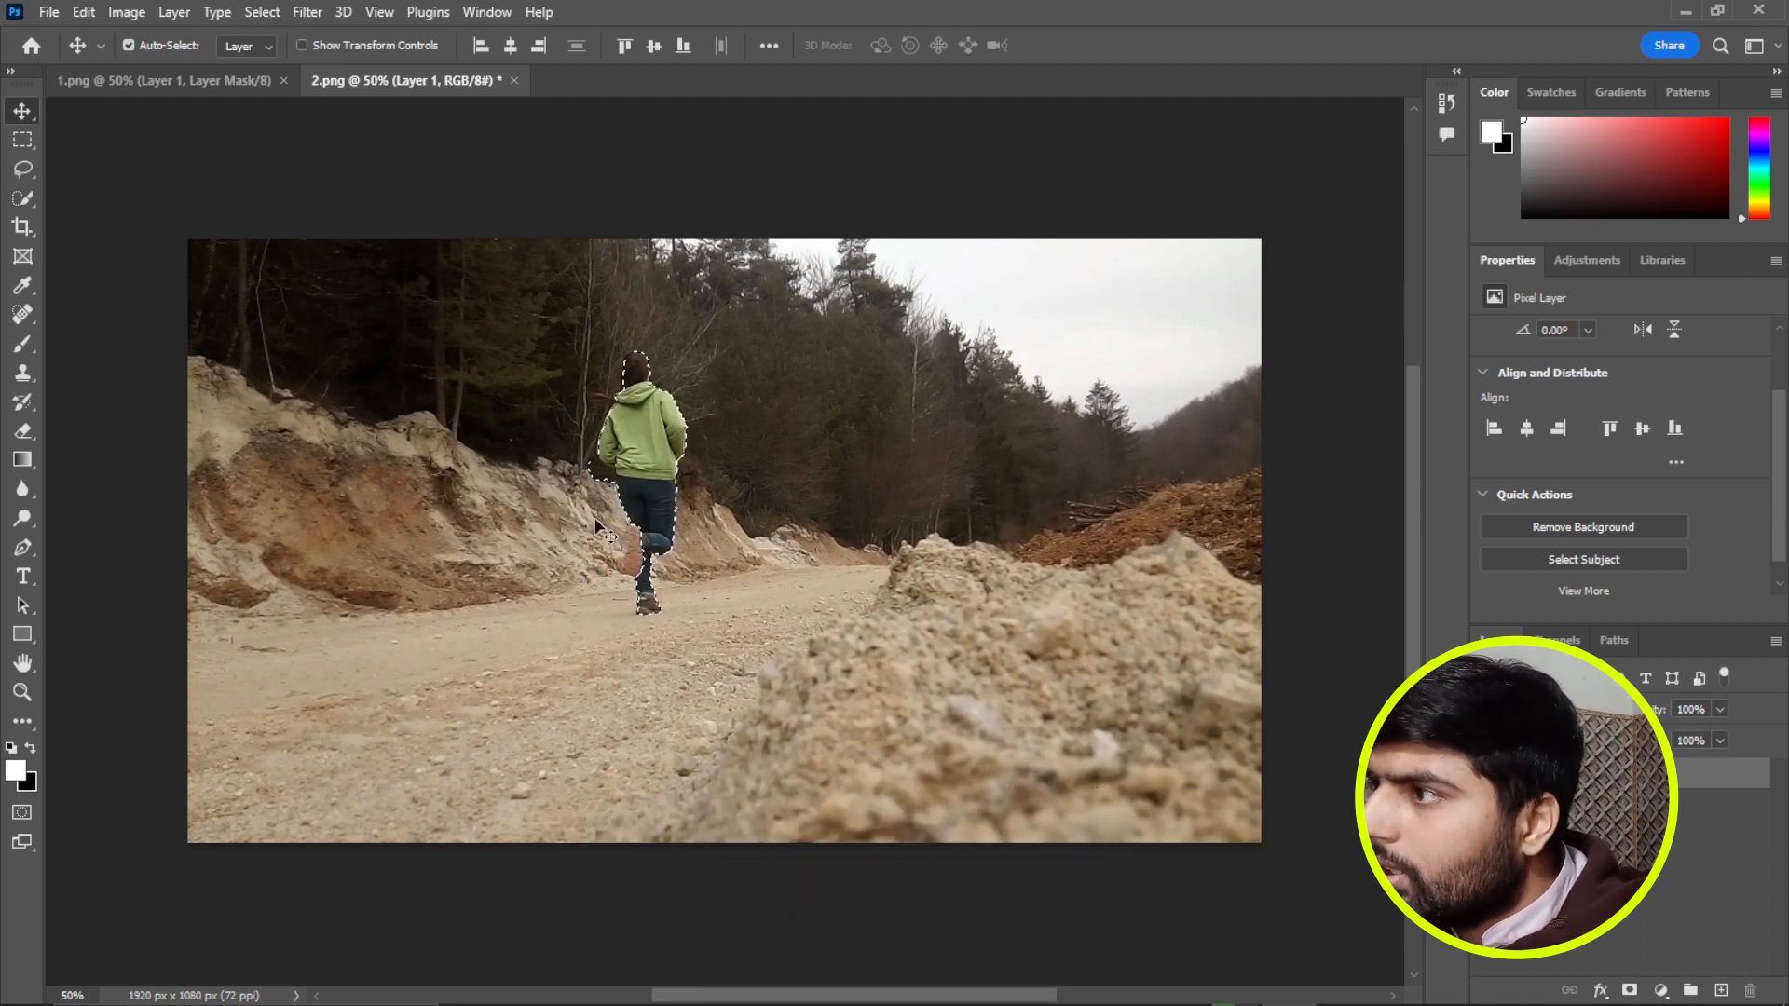
{"action": "left_click", "coordinate": [26, 198]}
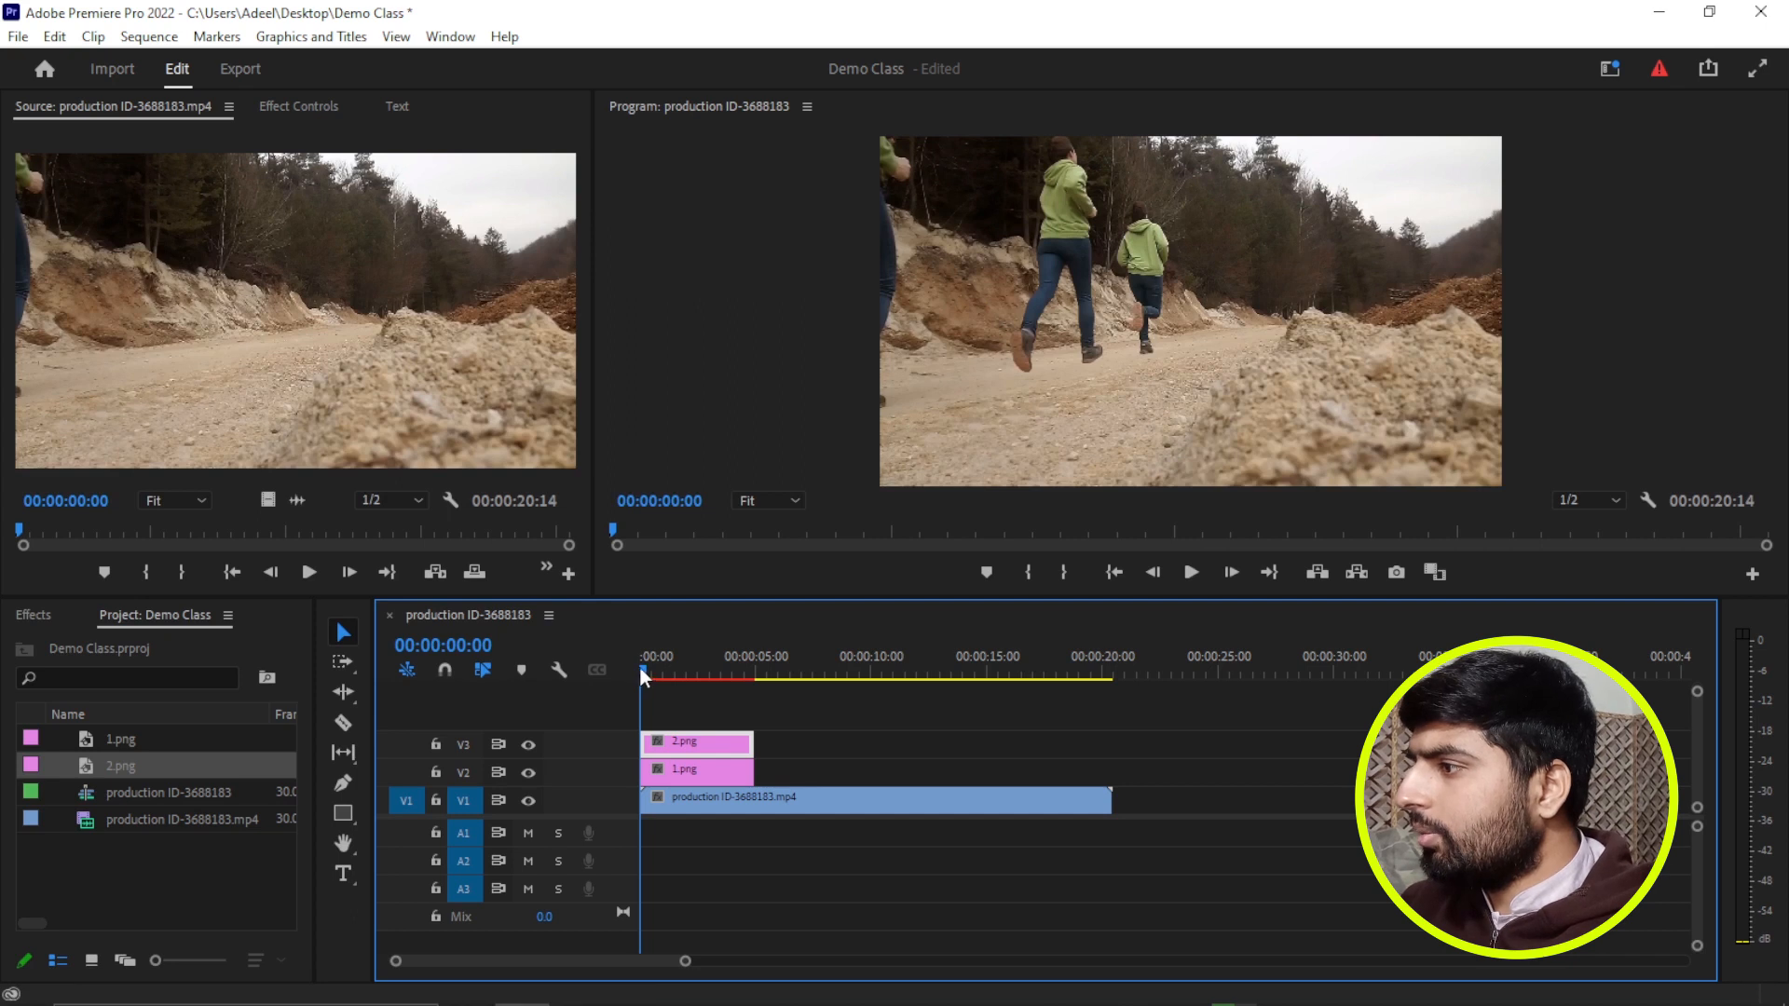
Split the 1.png clip on track V2 at 00:00:00:29 and delete the part after the cut.
{"action": "left_click_drag", "start_coordinate": [641, 667], "coordinate": [664, 671]}
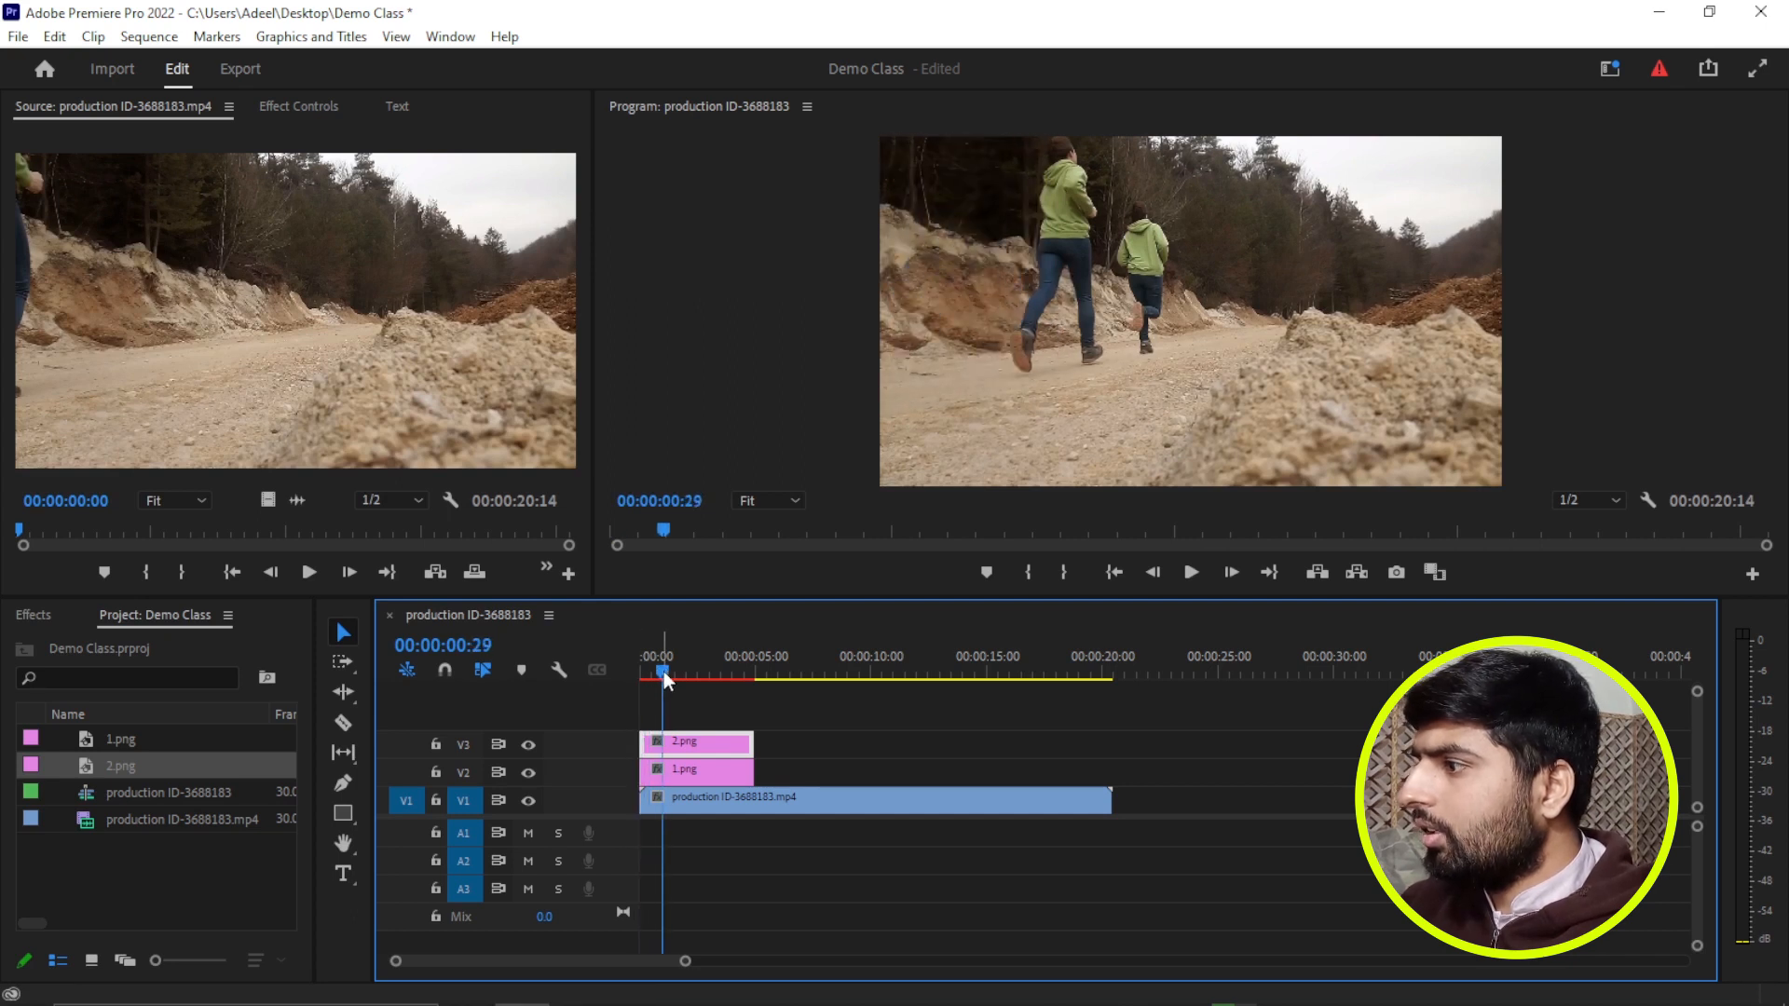
{"action": "left_click", "coordinate": [684, 768]}
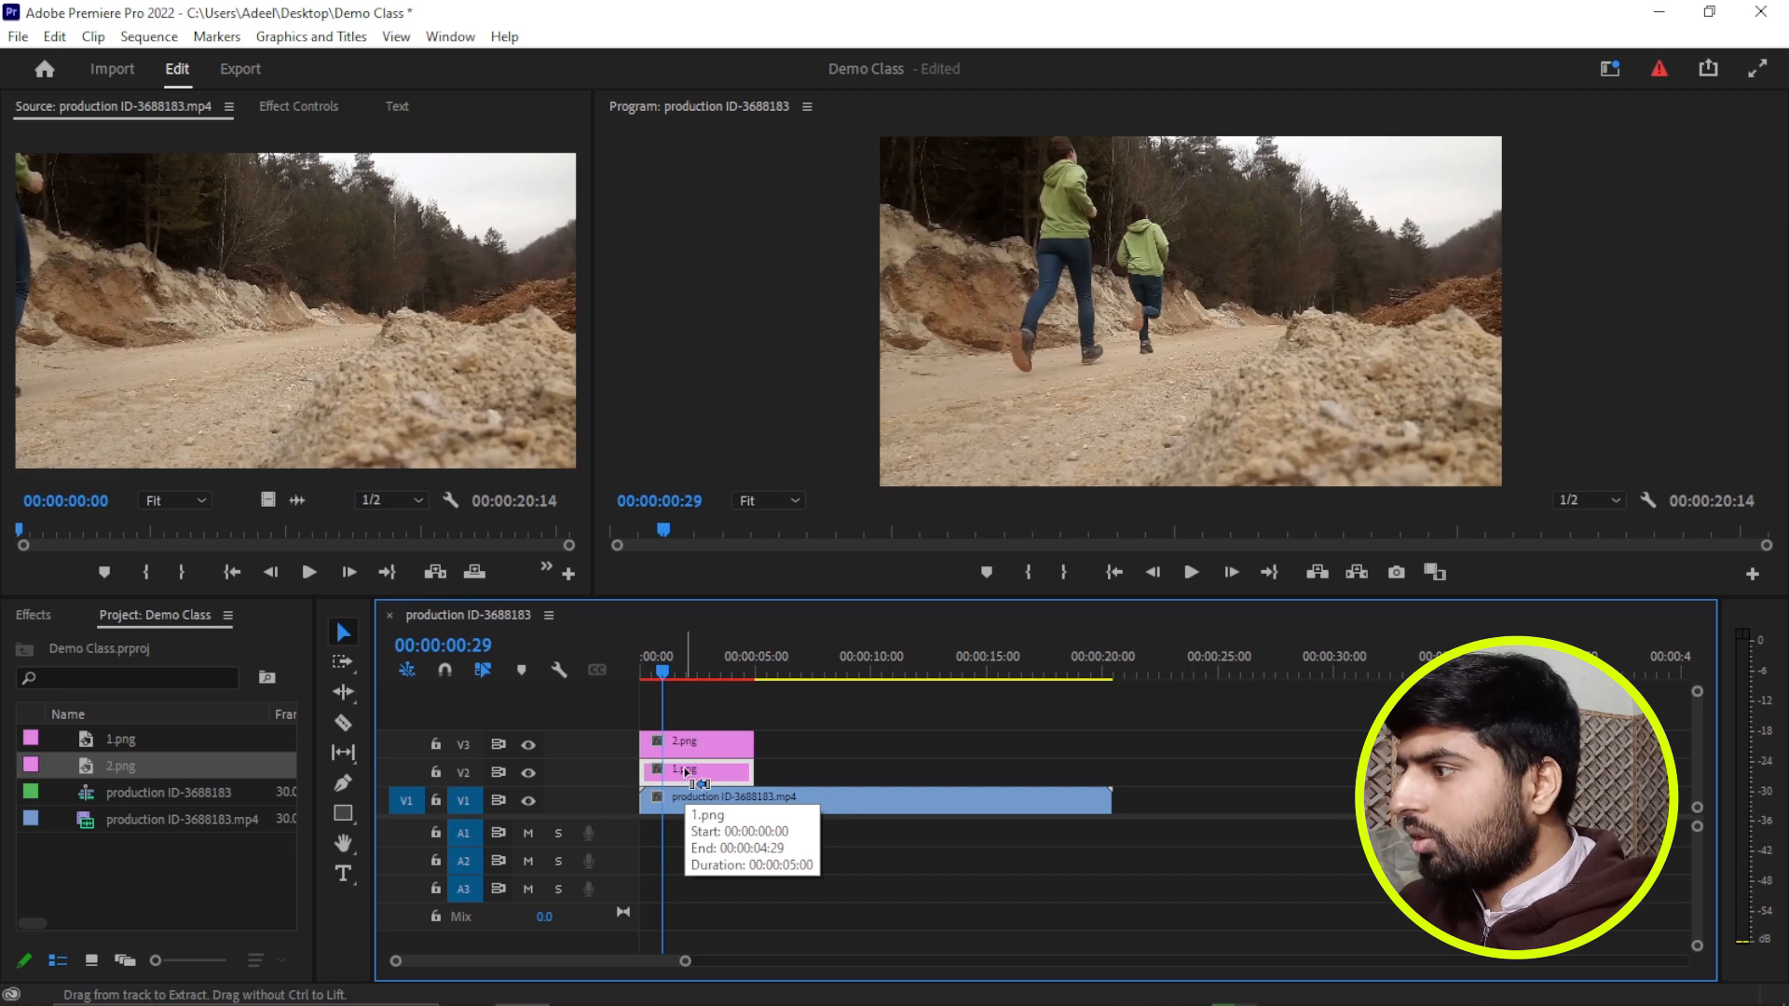
{"action": "key", "text": "ctrl+k"}
{"action": "key", "text": "Delete"}
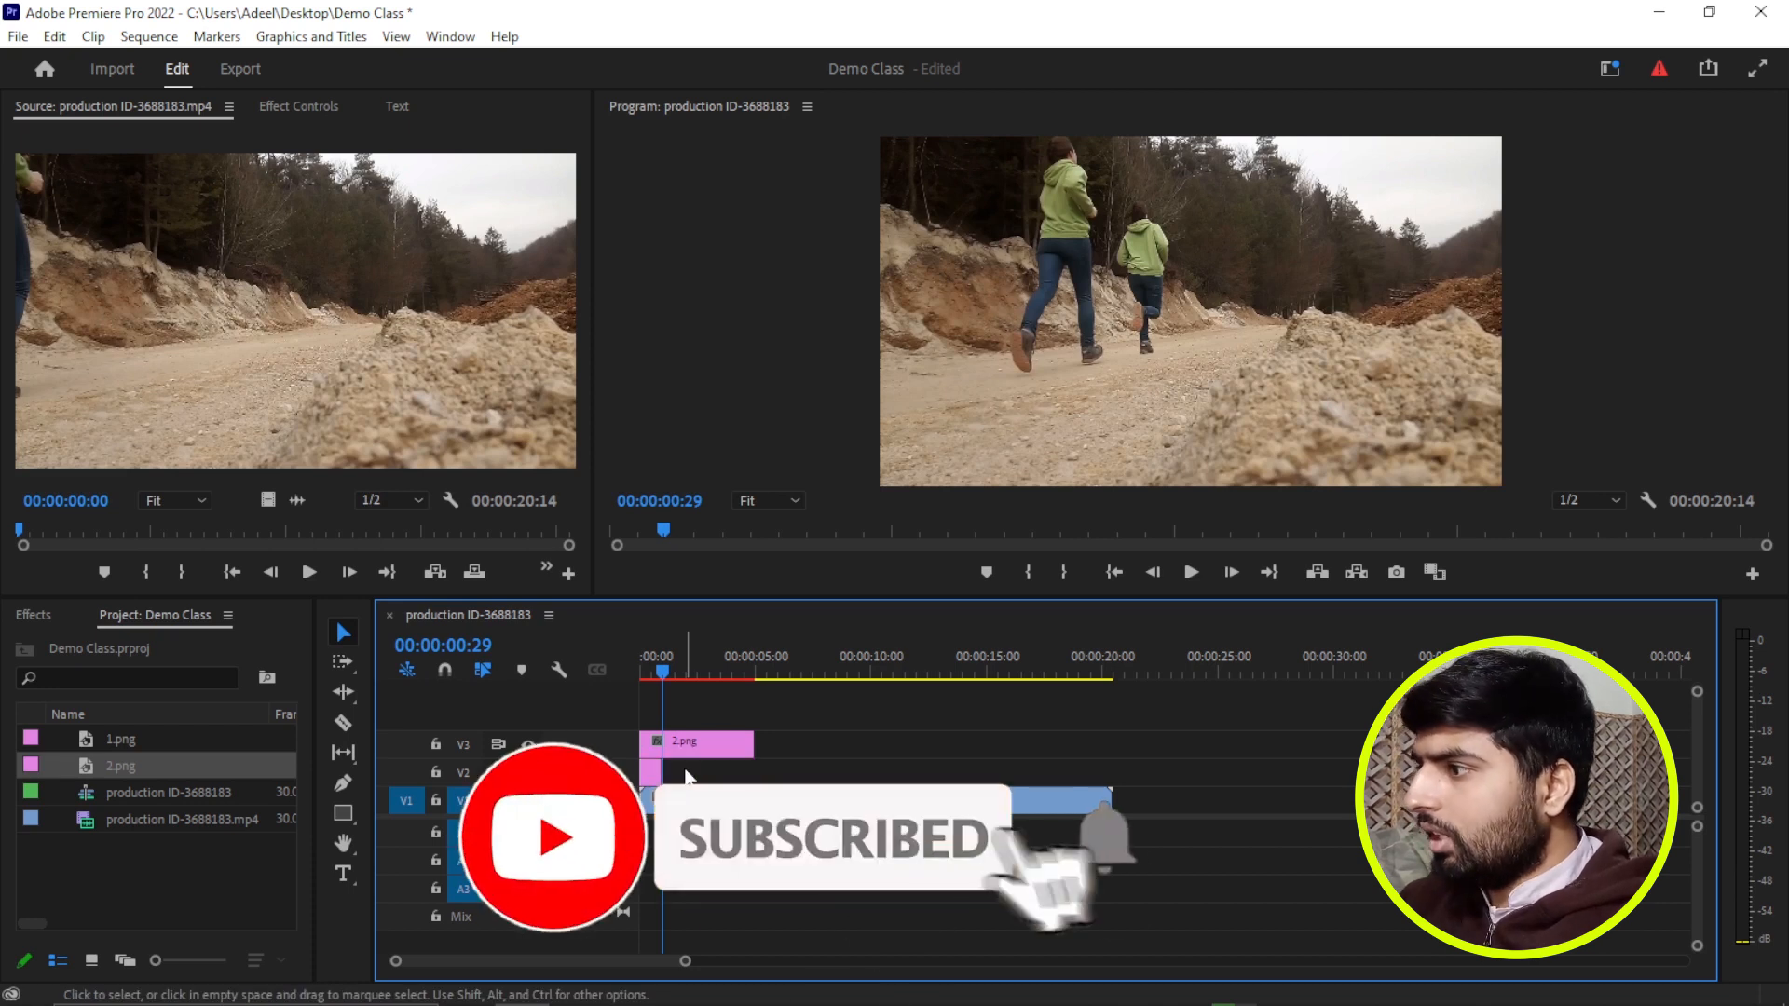
Split the 2.png clip on track V3 at 00:00:01:25 and delete the part after the cut.
{"action": "left_click", "coordinate": [692, 750]}
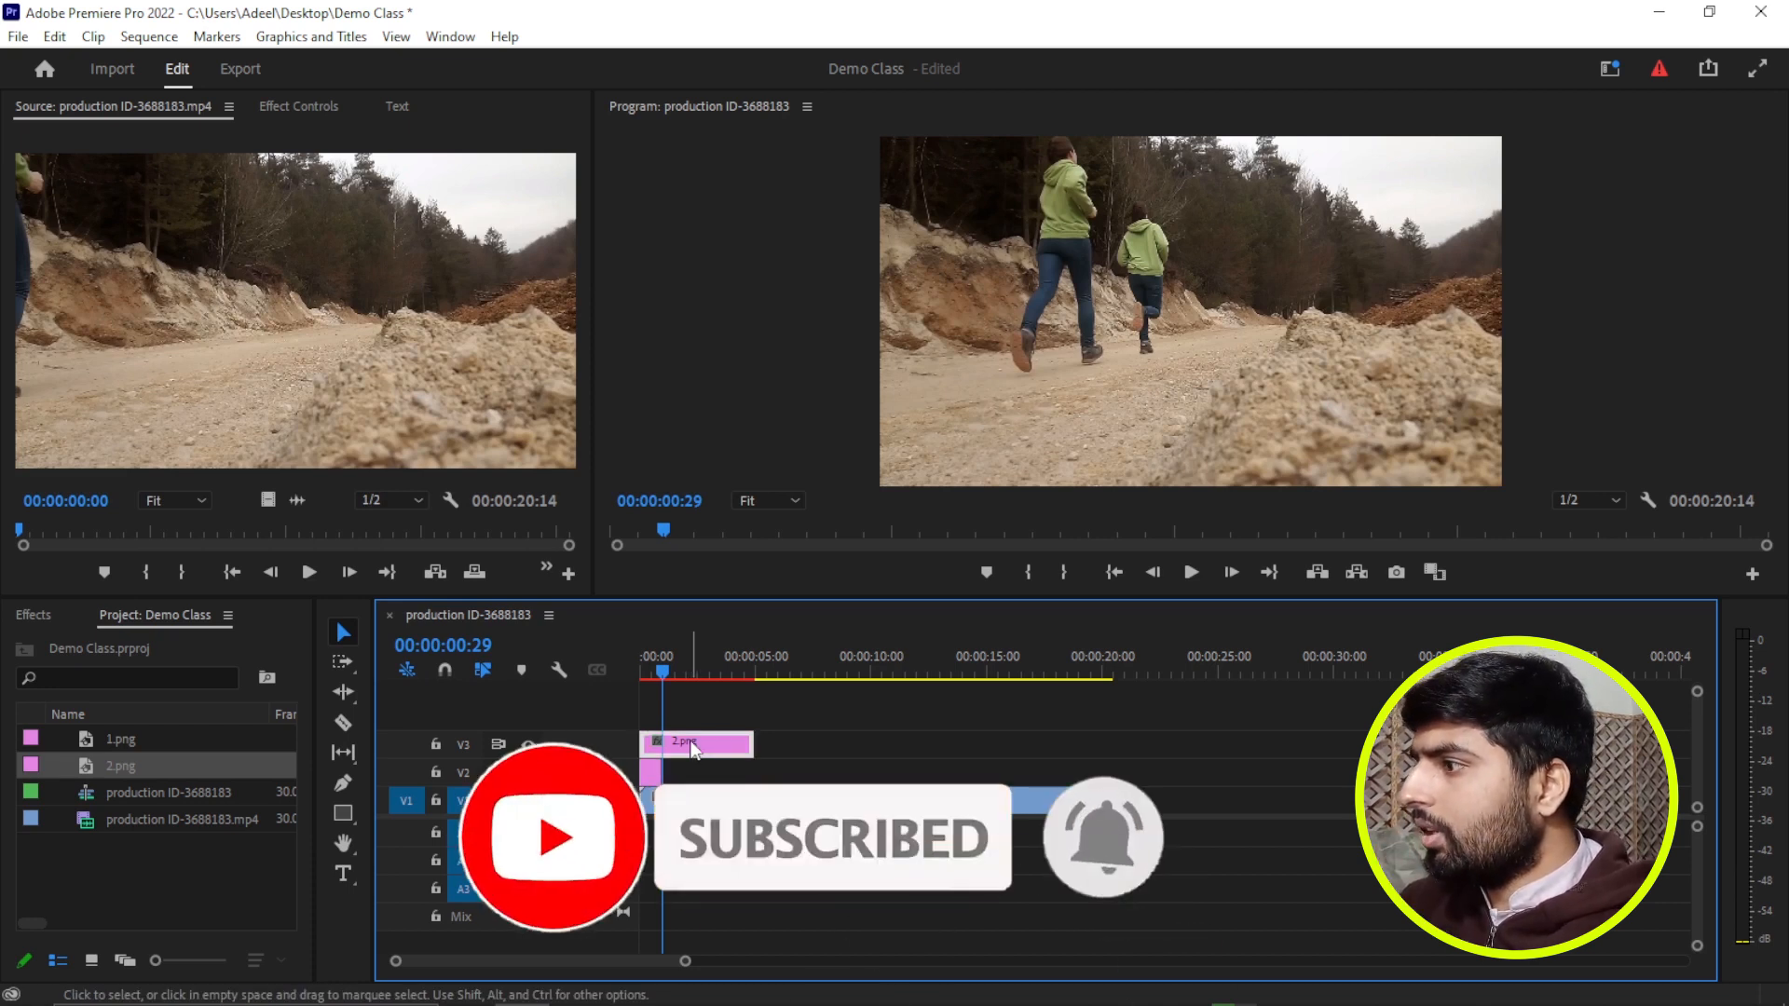
{"action": "left_click_drag", "start_coordinate": [667, 669], "coordinate": [687, 684]}
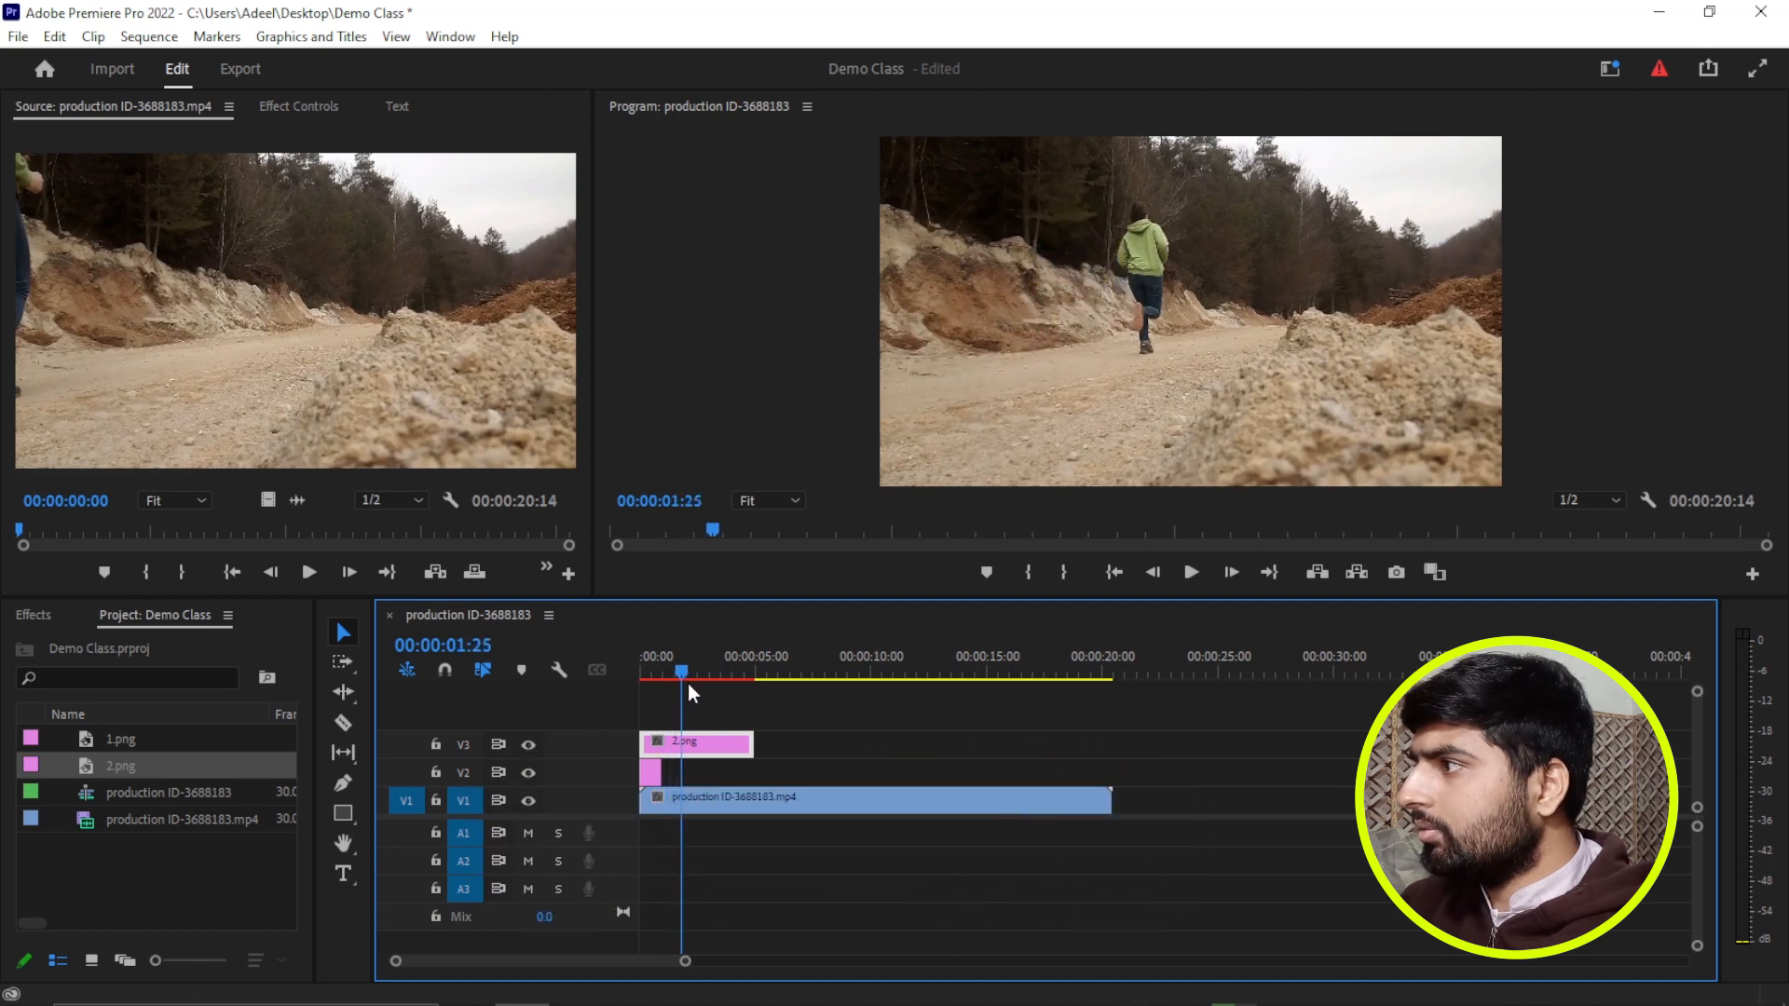
{"action": "key", "text": "ctrl+k"}
{"action": "left_click", "coordinate": [709, 742]}
{"action": "key", "text": "Delete"}
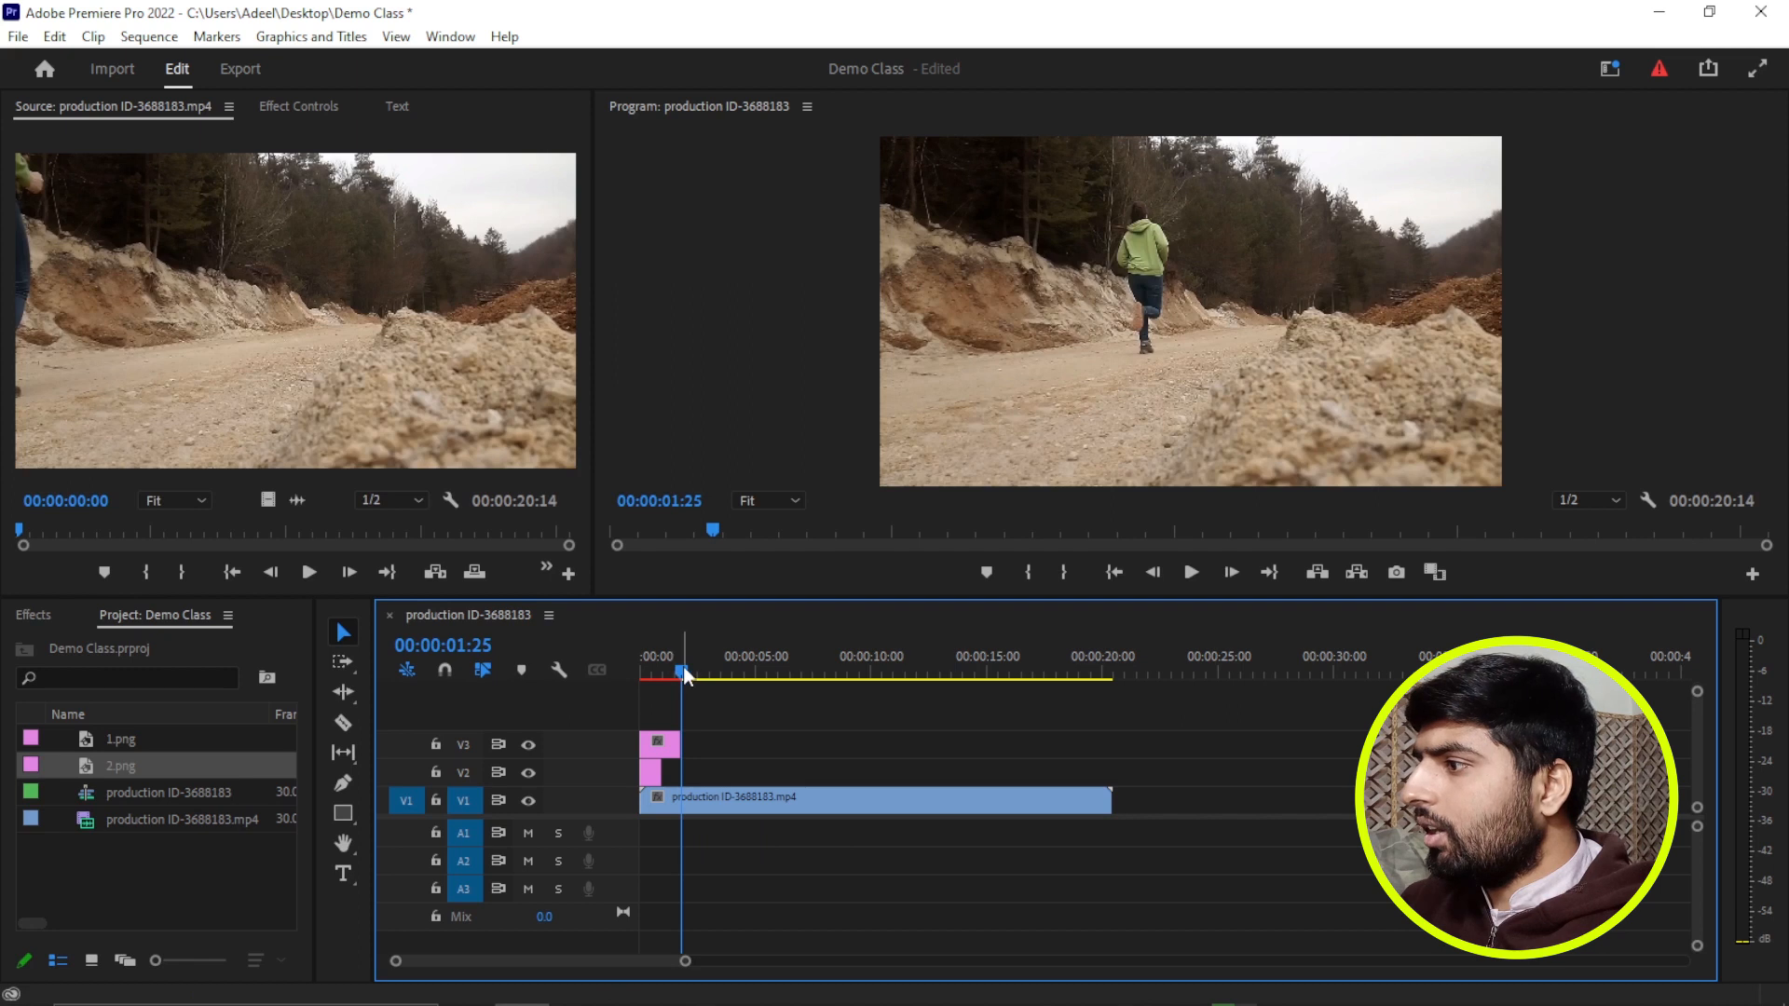
At 00:00:02:14, export the video frame as a PNG named 3, imported into the project.
{"action": "left_click_drag", "start_coordinate": [685, 668], "coordinate": [700, 669]}
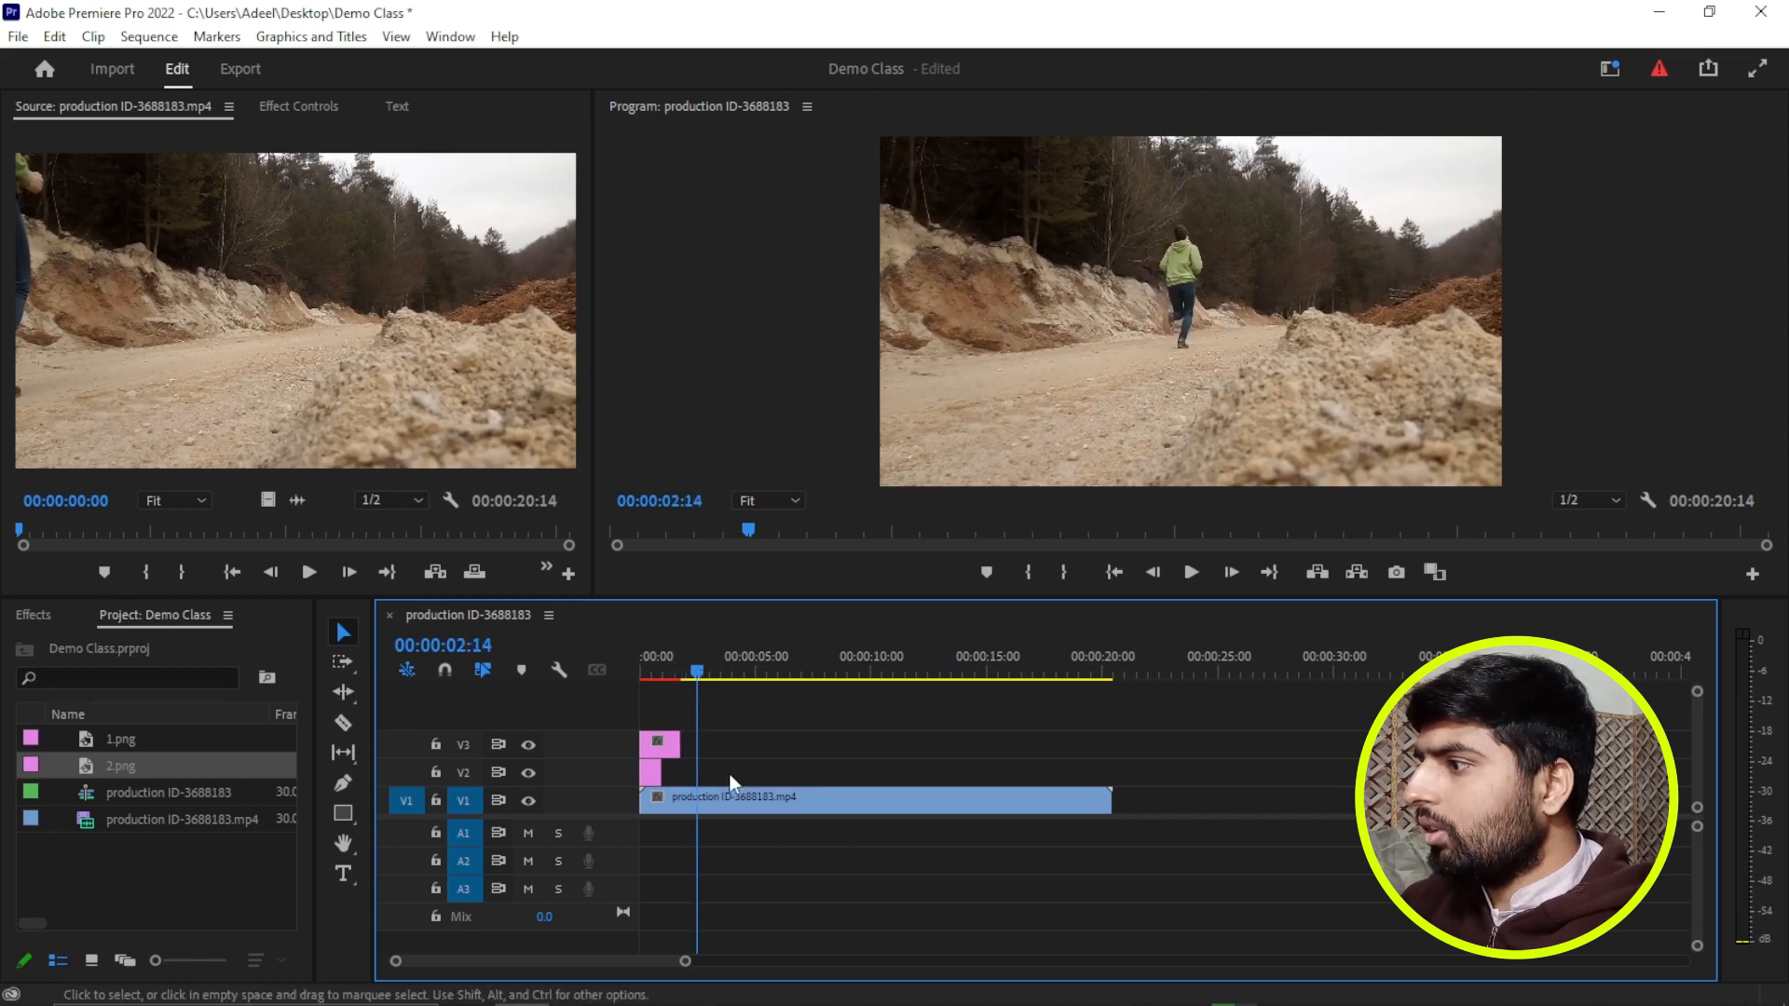
{"action": "left_click", "coordinate": [734, 803]}
{"action": "left_click", "coordinate": [1405, 578]}
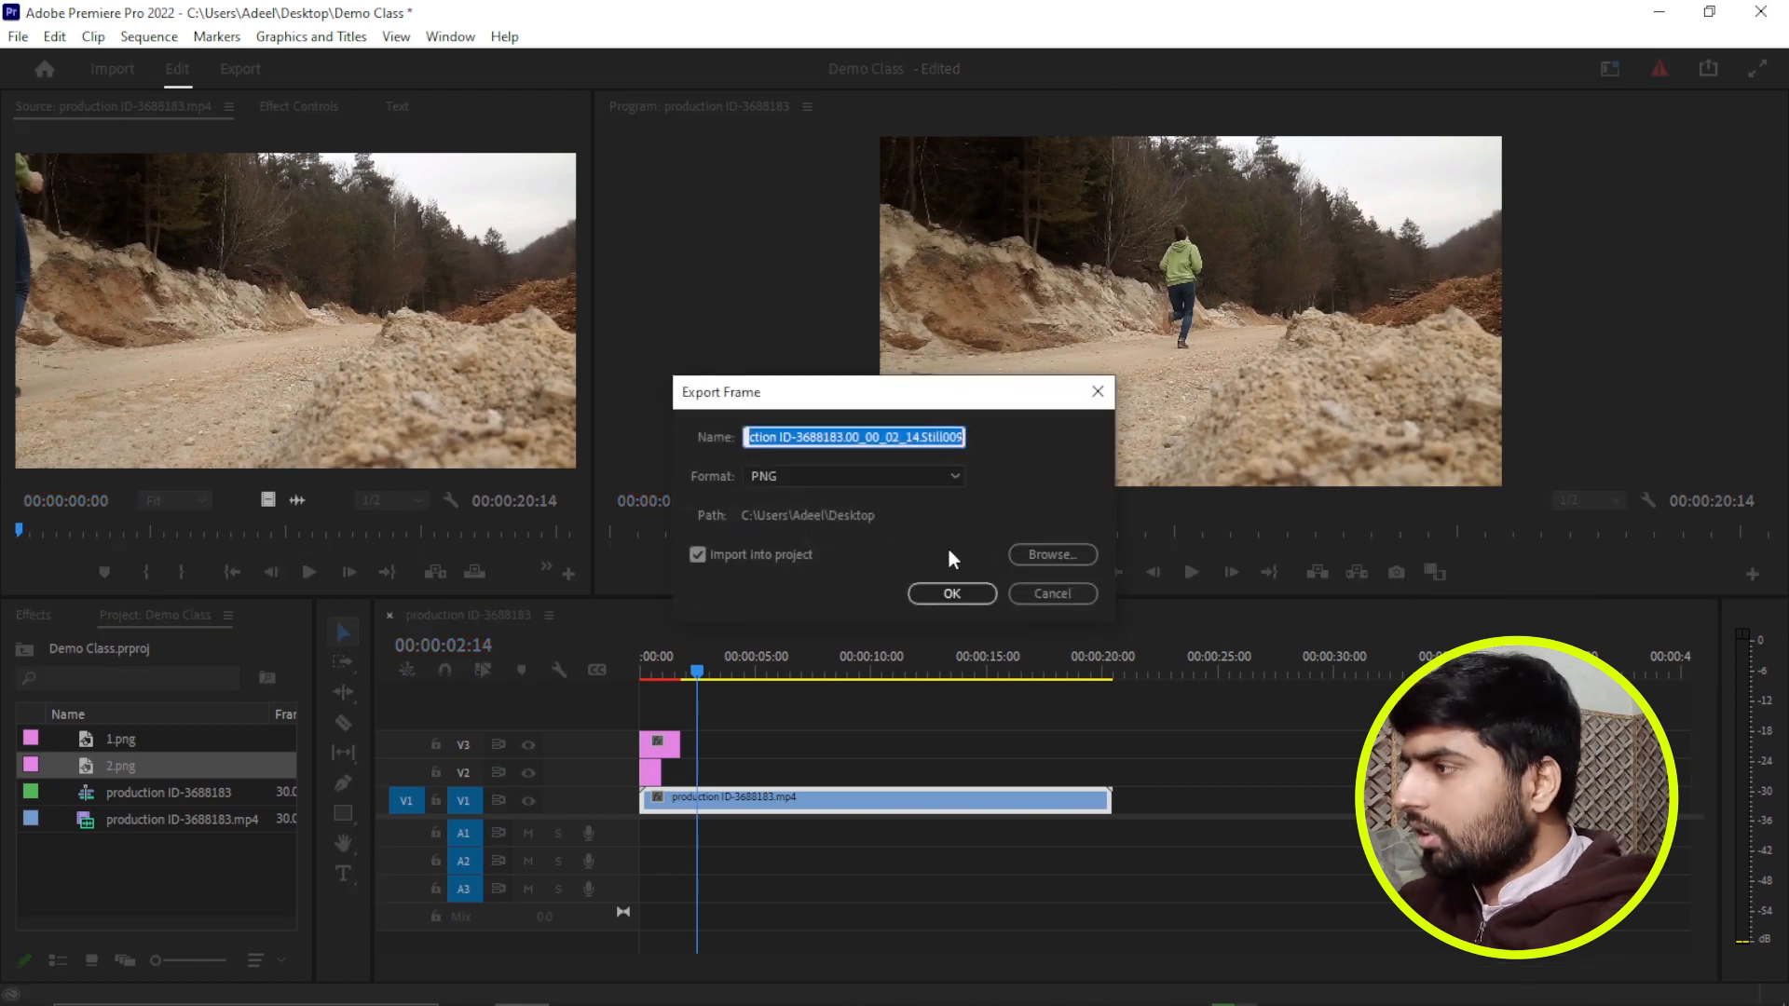
{"action": "type", "text": "3"}
{"action": "left_click", "coordinate": [942, 595]}
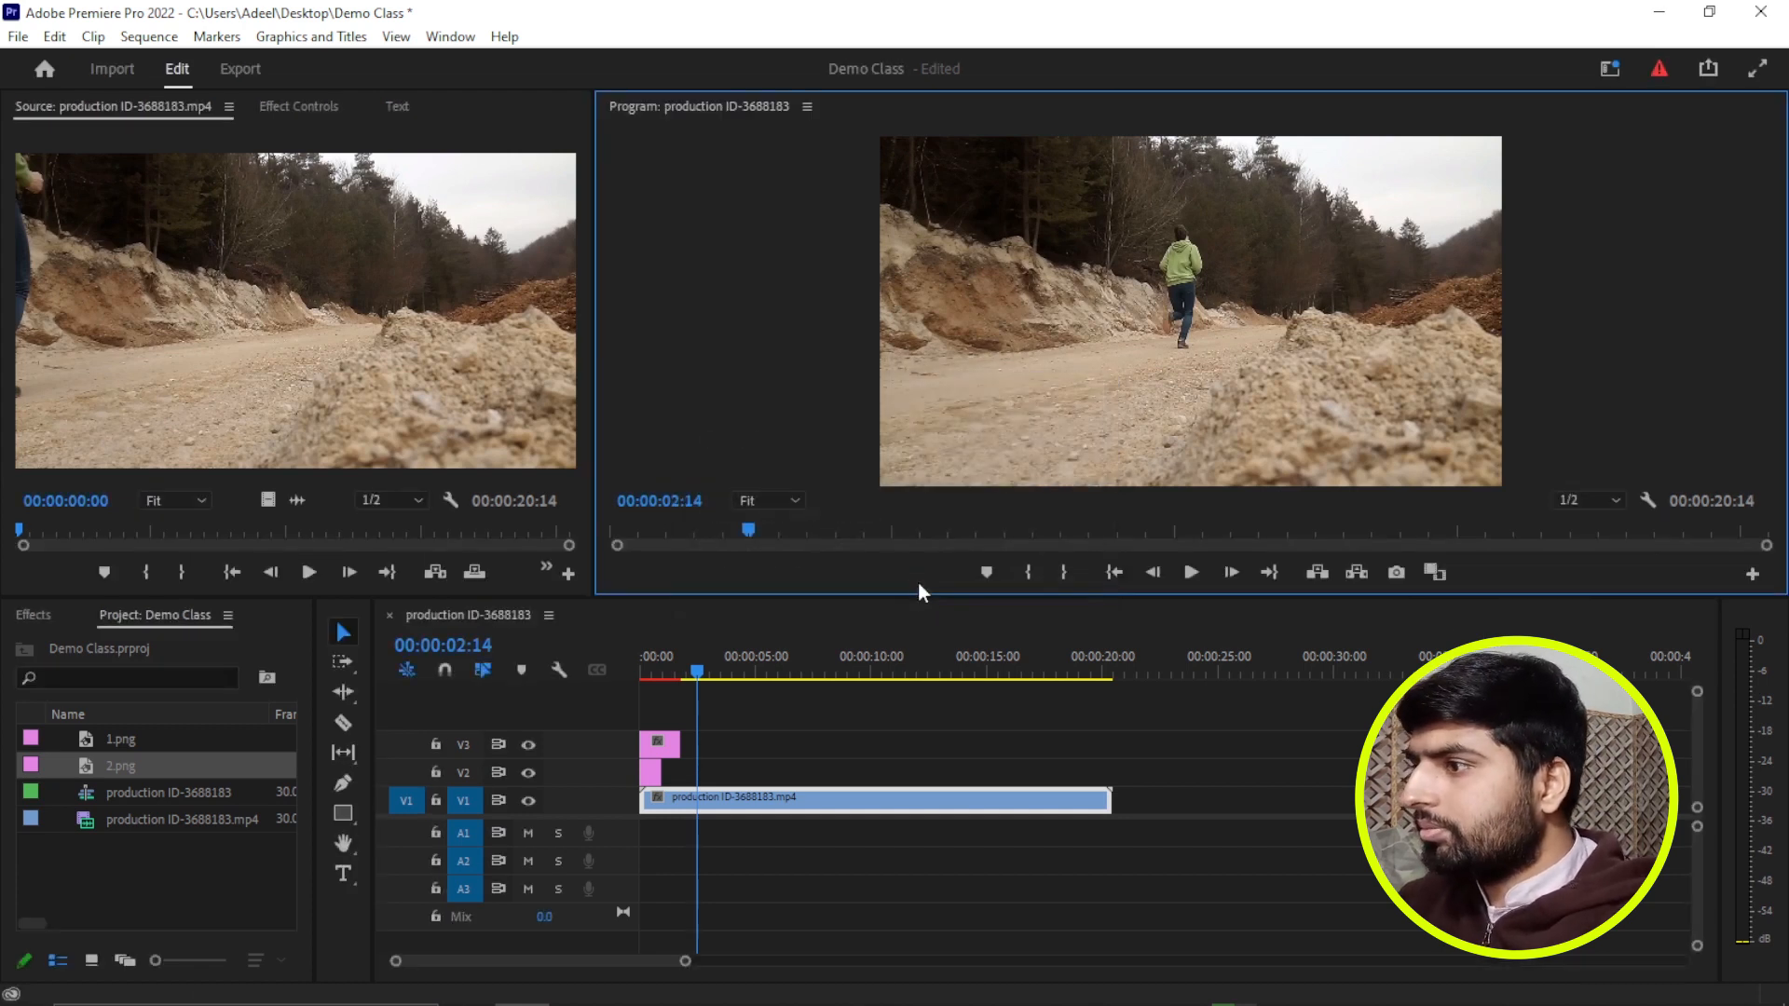
Place 3.png on a new track V4 at the start of the sequence and open the clip for editing in Adobe Photoshop.
{"action": "left_click_drag", "start_coordinate": [87, 794], "coordinate": [669, 717]}
{"action": "left_click", "coordinate": [679, 719]}
{"action": "right_click", "coordinate": [675, 708]}
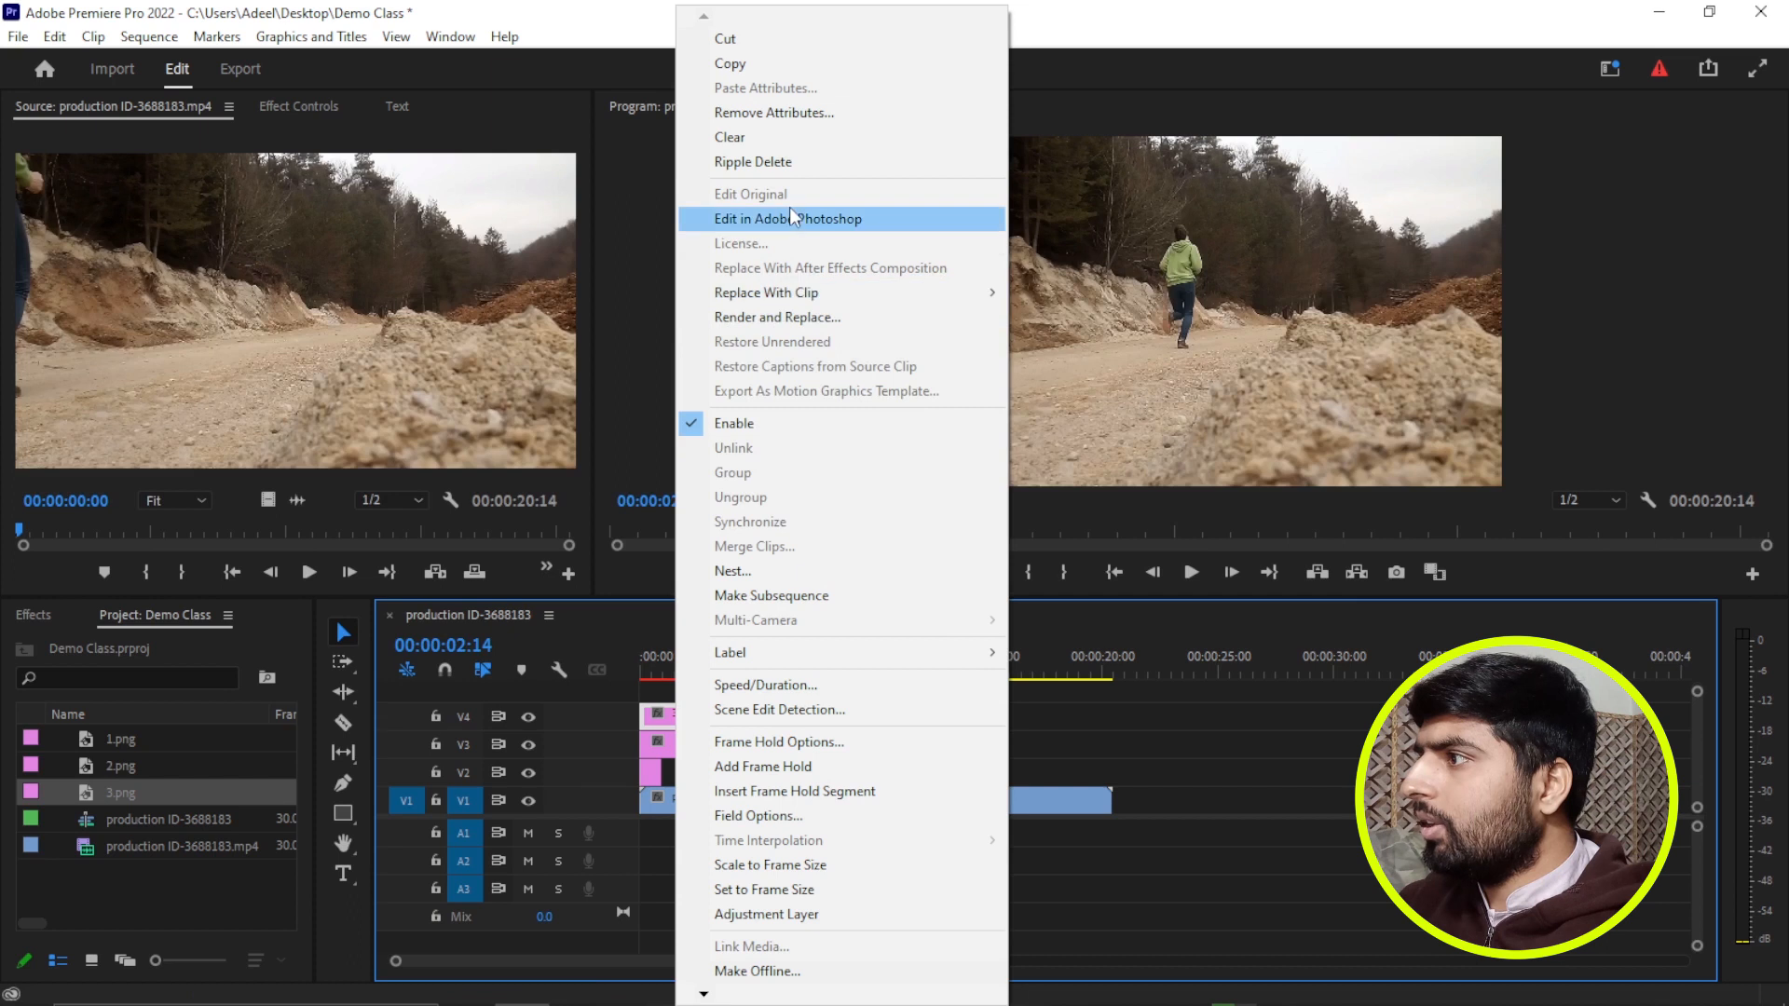
{"action": "left_click", "coordinate": [790, 219]}
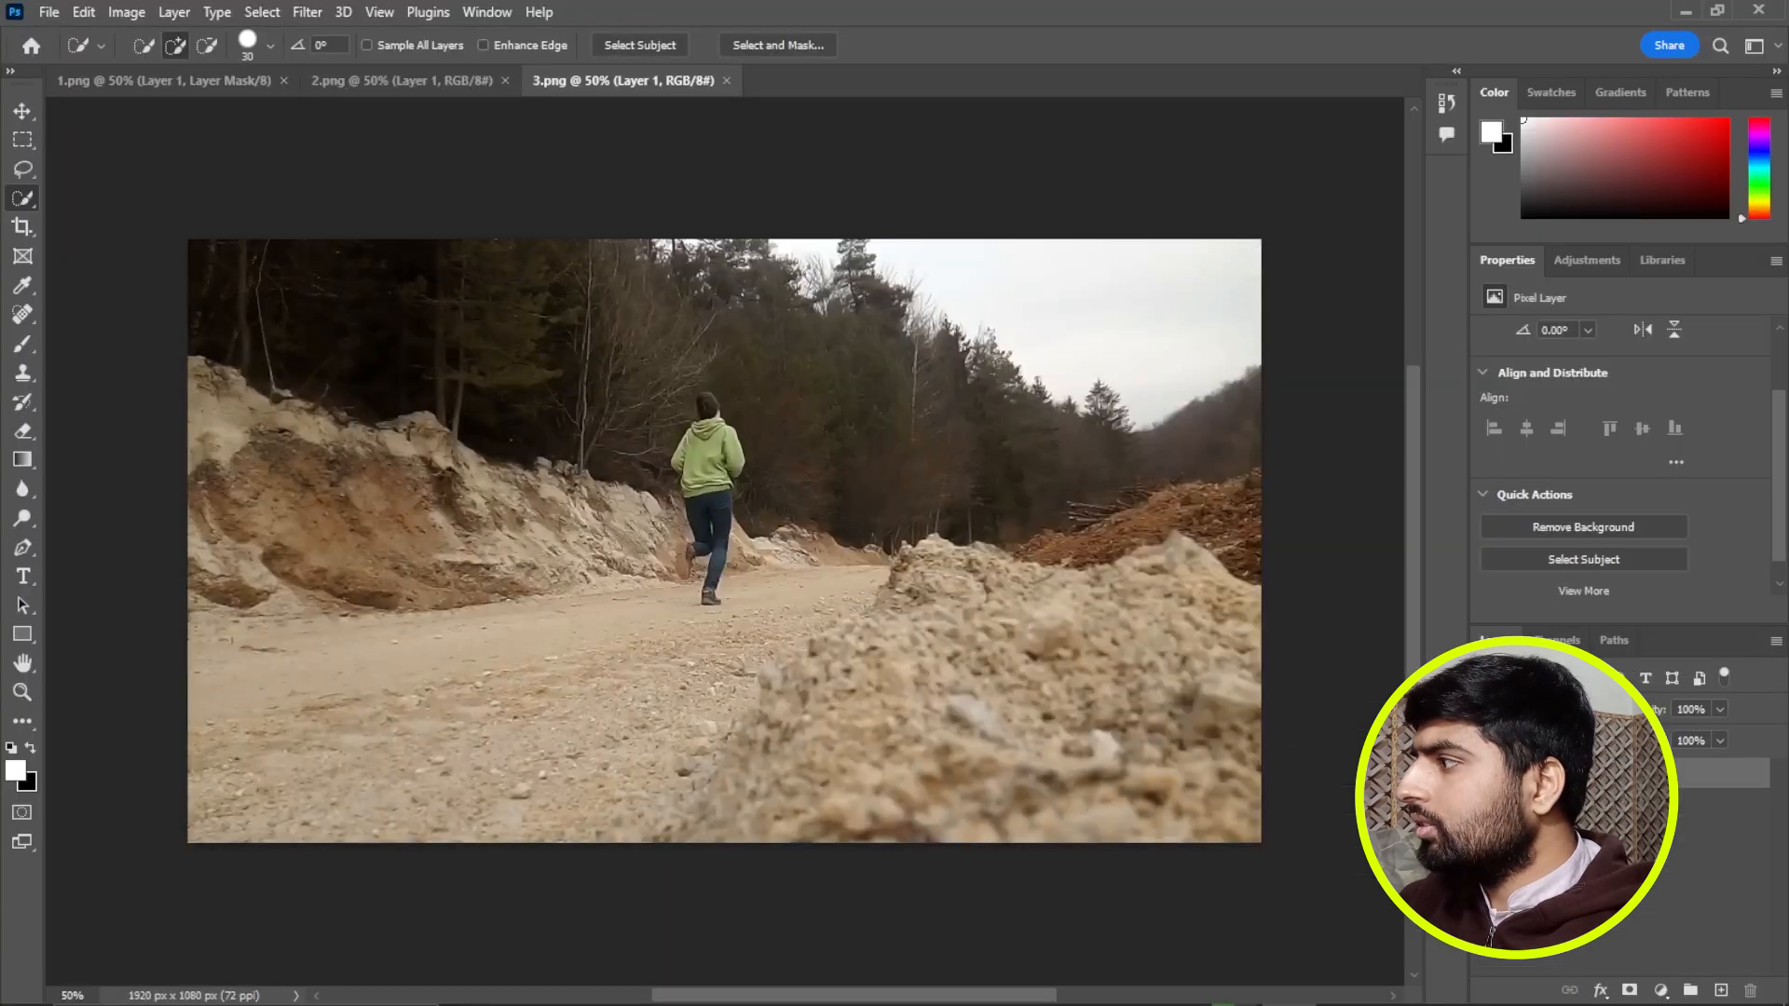
Try removing the background of 3.png automatically and undo the removal.
{"action": "left_click", "coordinate": [1633, 529]}
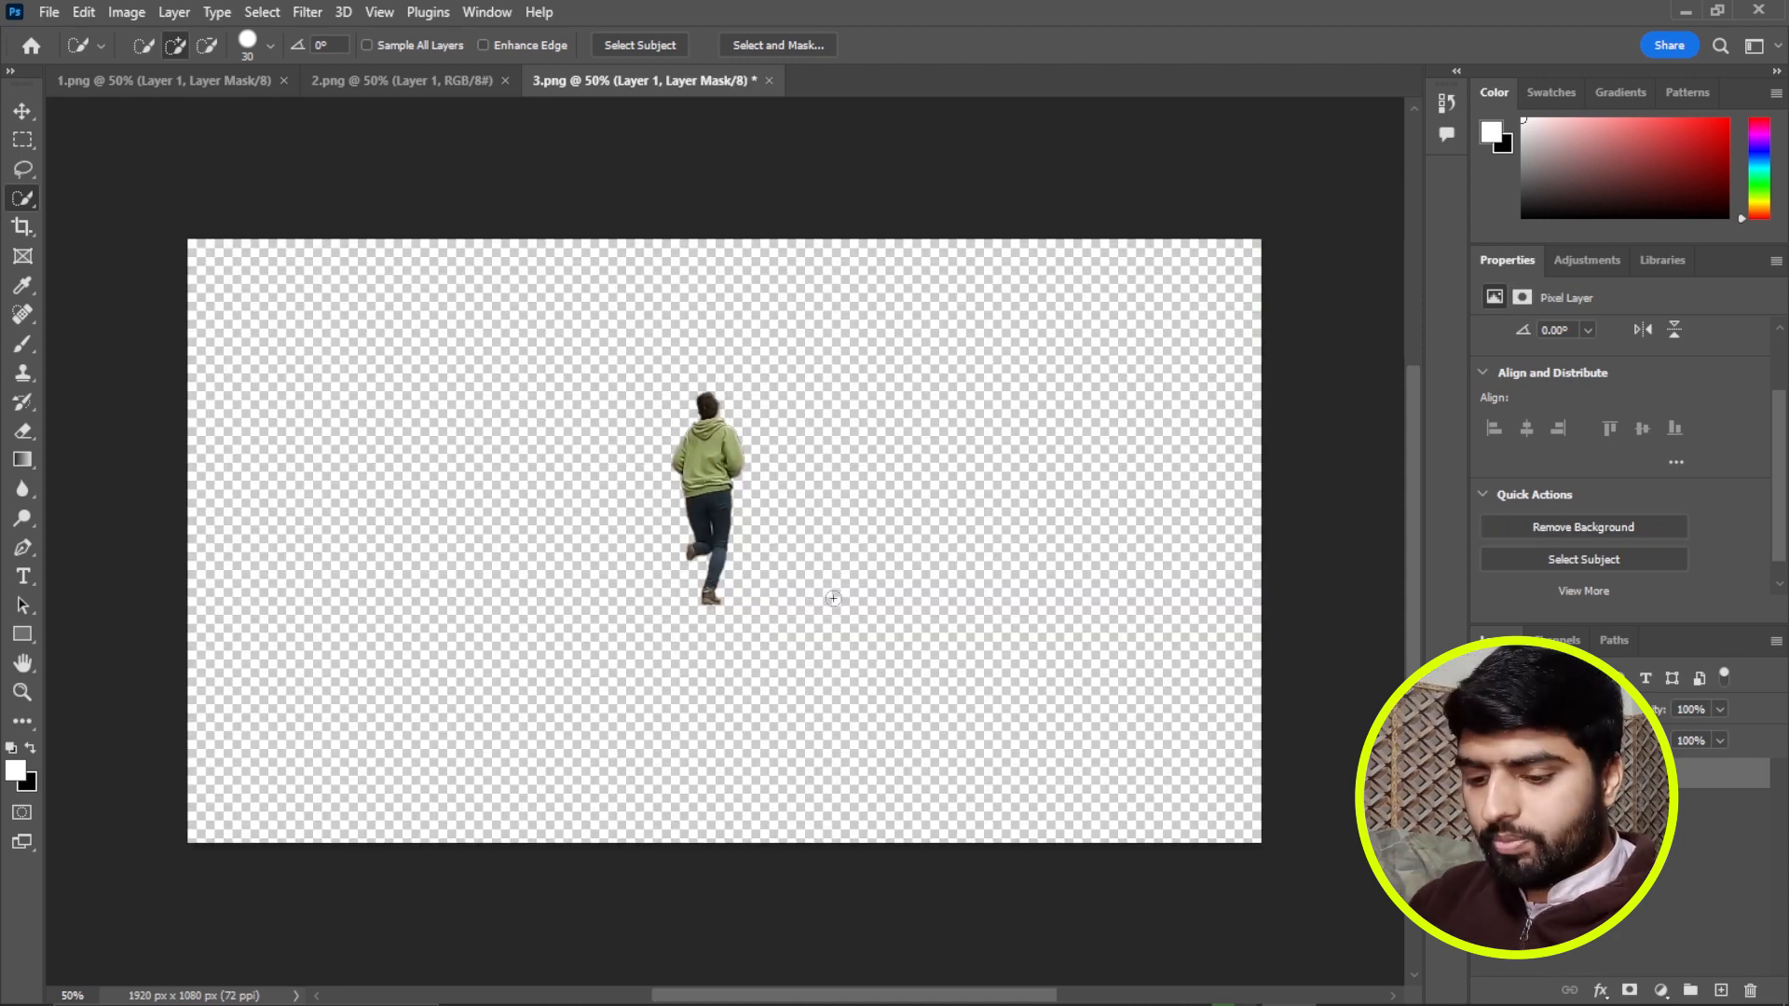
{"action": "key", "text": "ctrl+z"}
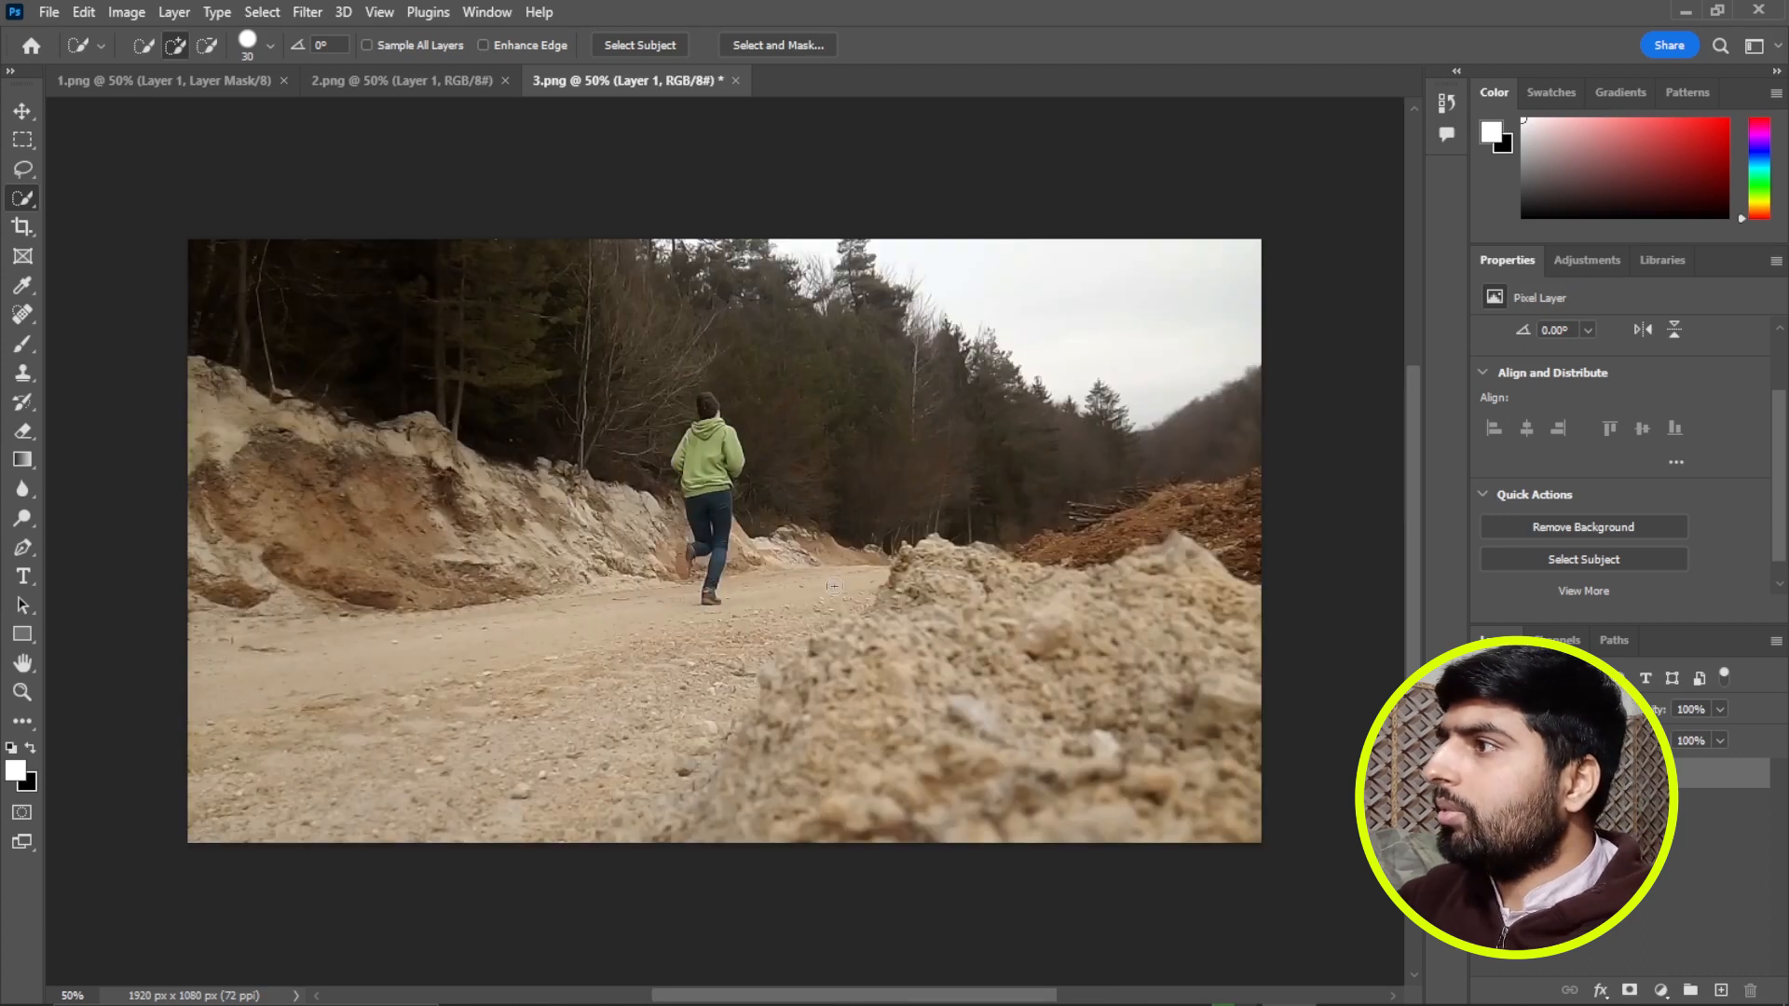
Select the runner in 3.png with Select Subject, including the raised foot, delete everything outside the selection and save the file.
{"action": "left_click", "coordinate": [675, 48]}
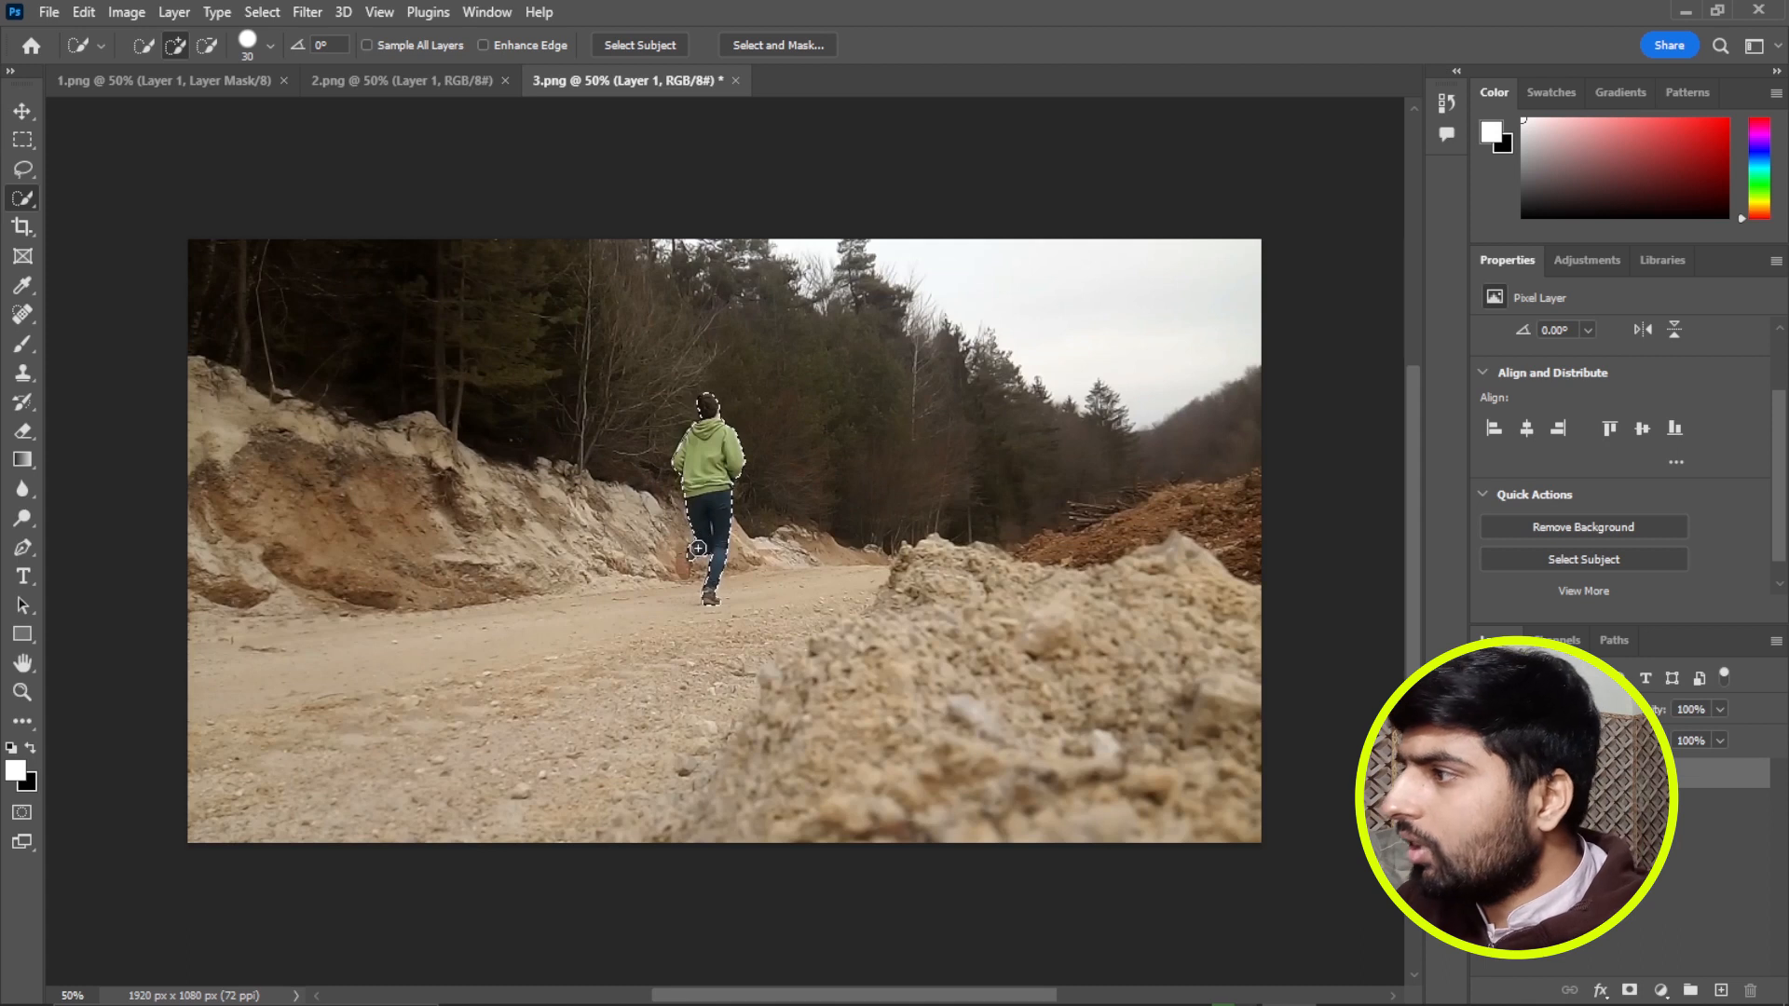
{"action": "left_click_drag", "start_coordinate": [691, 554], "coordinate": [685, 569]}
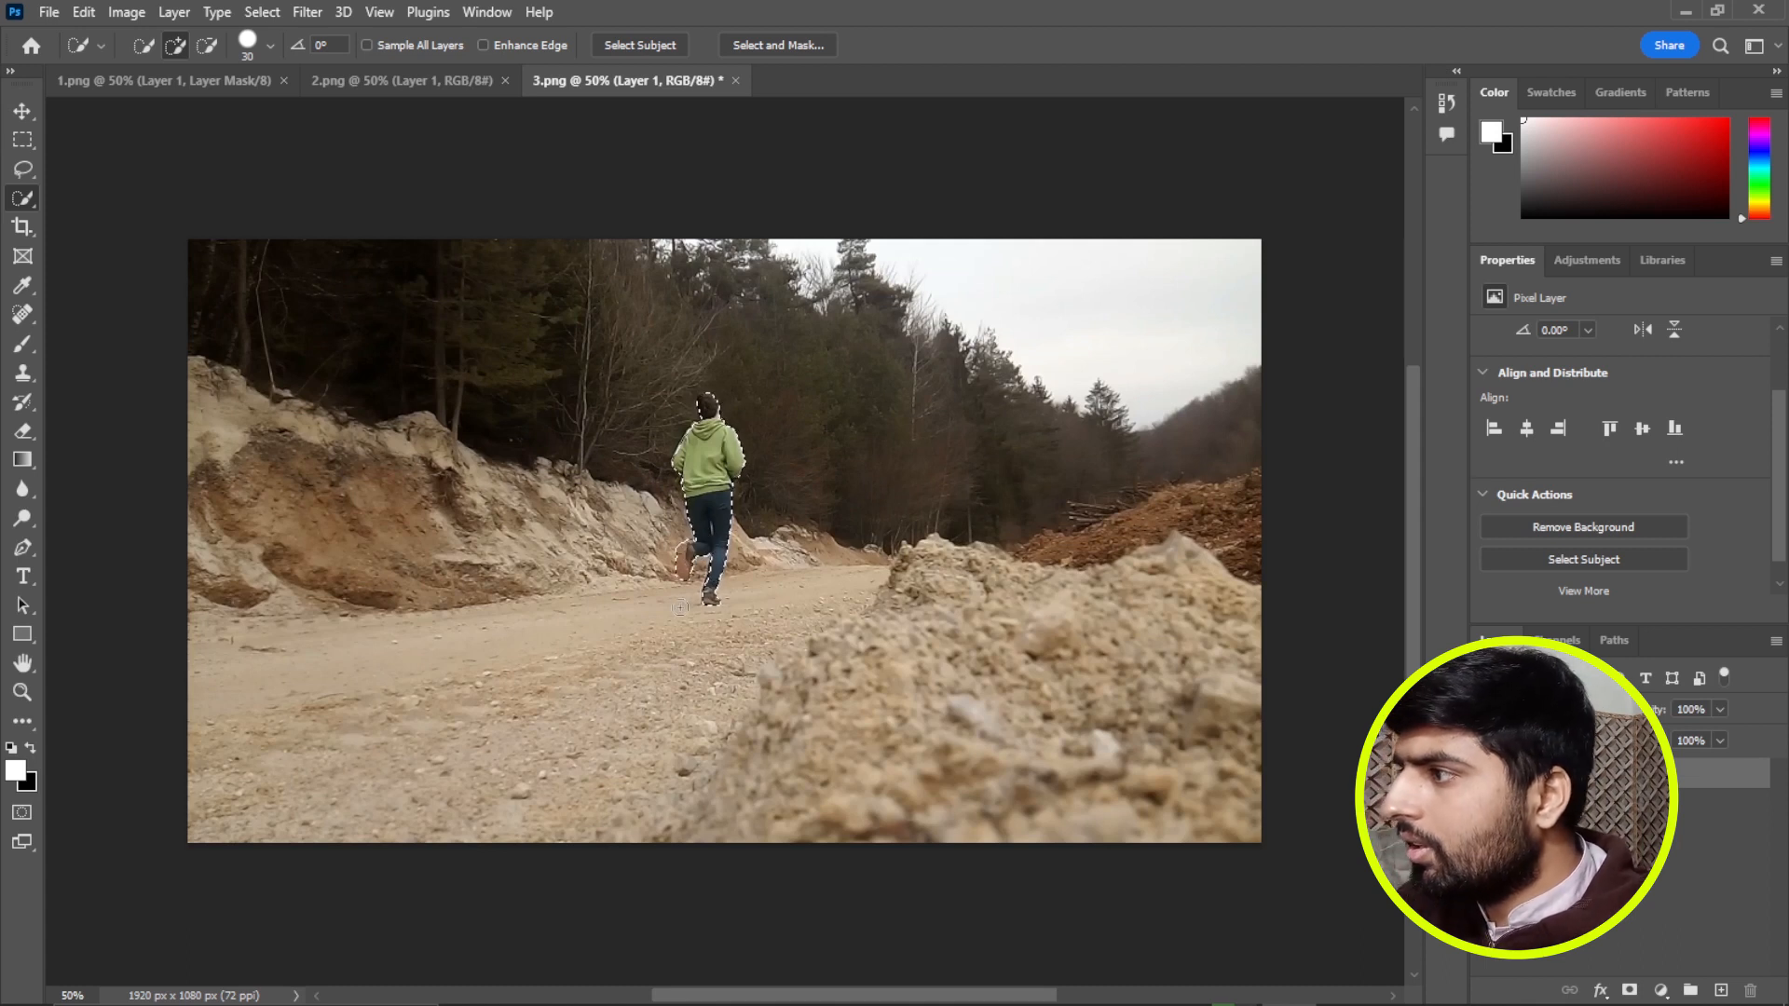
{"action": "key", "text": "ctrl+shift+i"}
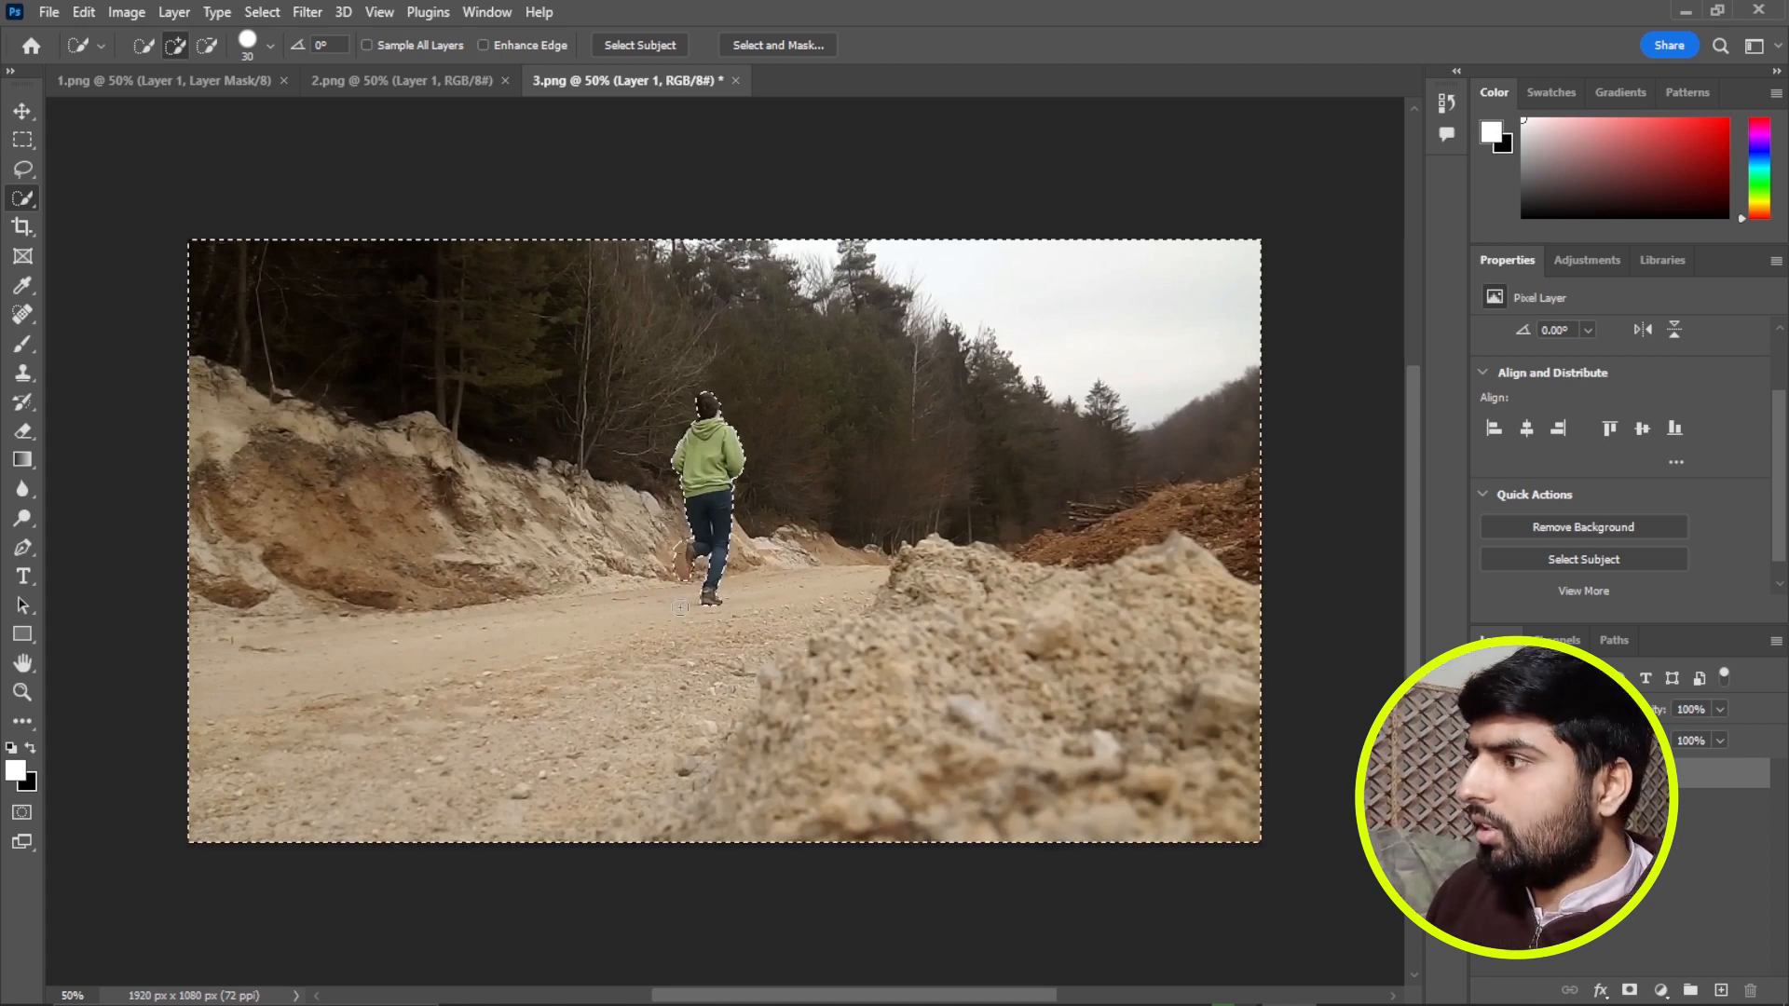
{"action": "key", "text": "Delete"}
{"action": "key", "text": "ctrl+d"}
{"action": "key", "text": "ctrl+s"}
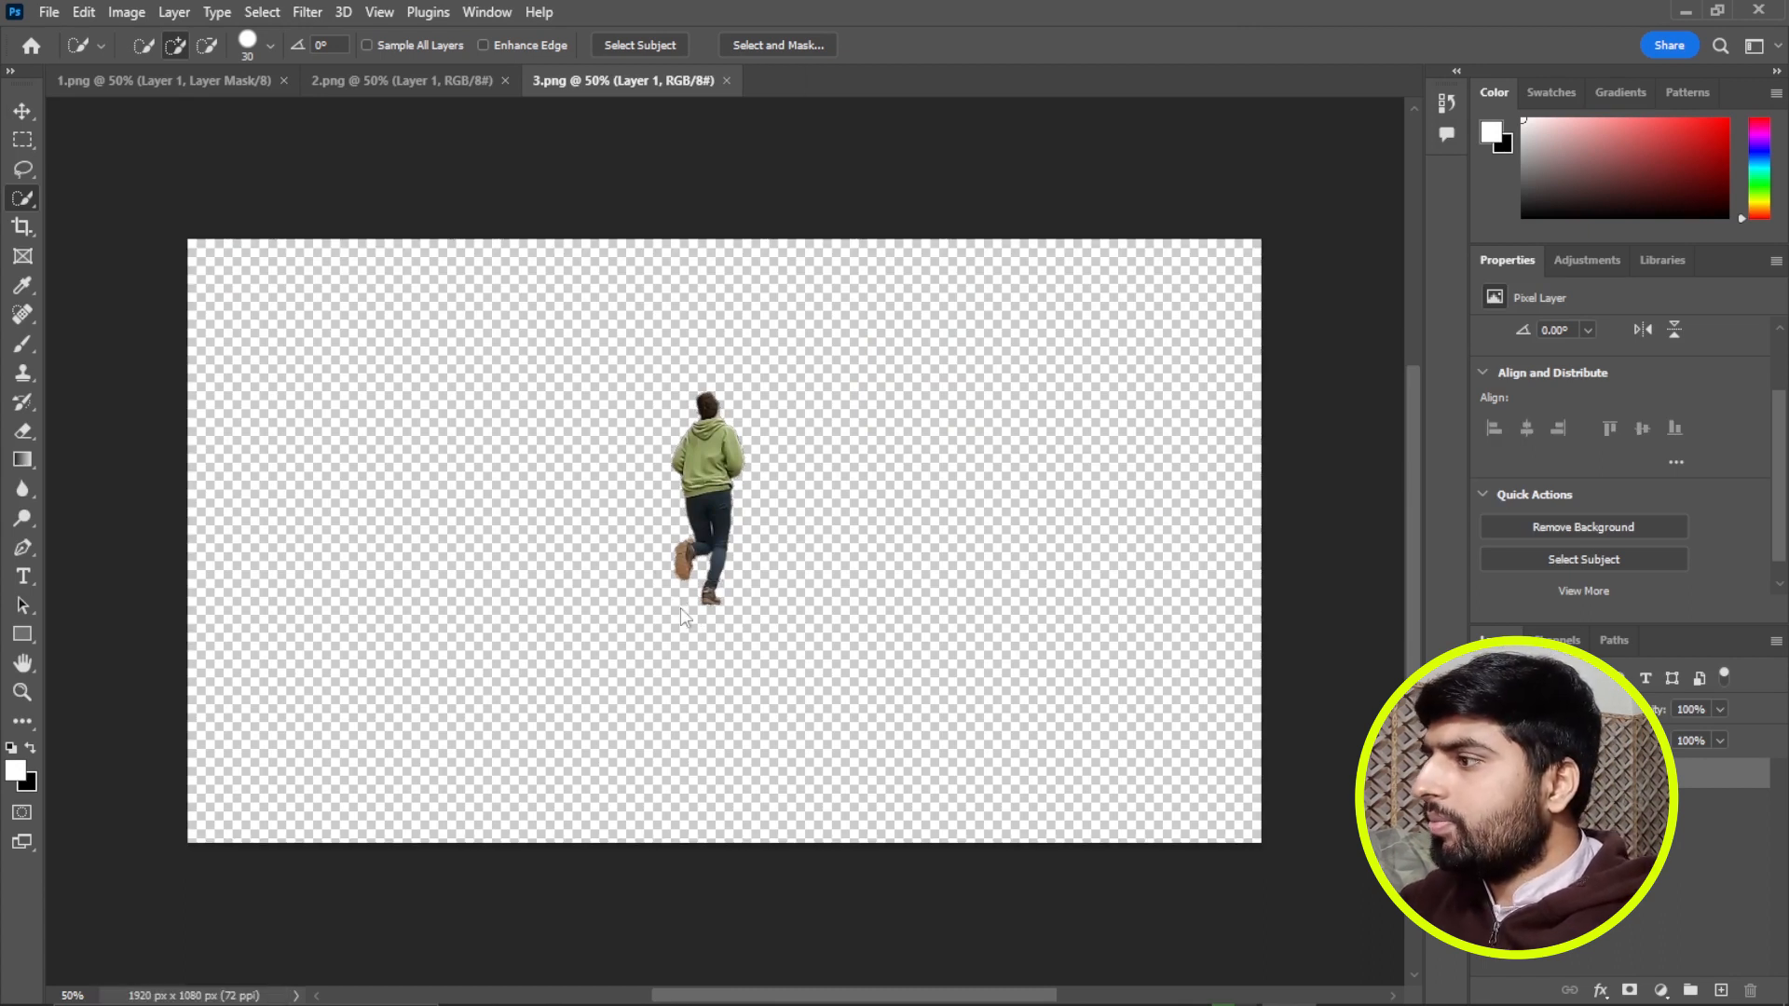
Switch back to Premiere Pro, split the 3.png clip on track V4 at 00:00:02:14 and delete the part after the cut.
{"action": "mouse_move", "coordinate": [741, 1002]}
{"action": "left_click", "coordinate": [522, 984]}
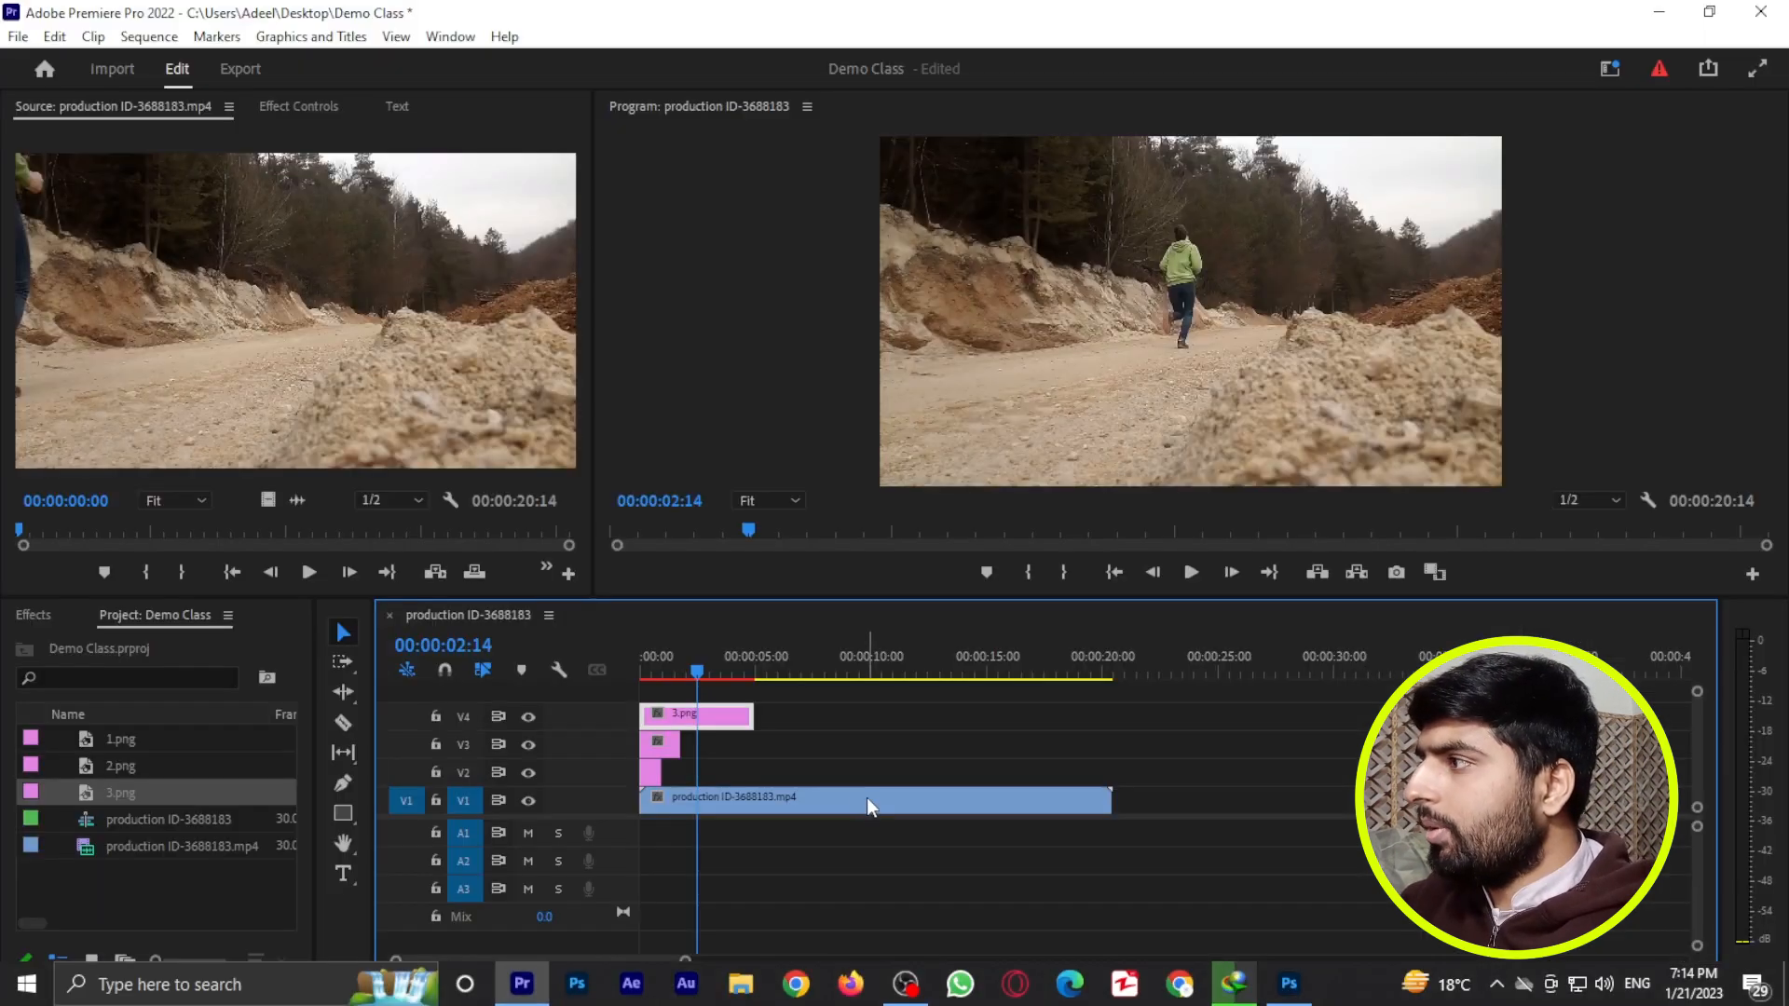
{"action": "mouse_move", "coordinate": [703, 673]}
{"action": "left_mouse_down"}
{"action": "mouse_move", "coordinate": [684, 667]}
{"action": "mouse_move", "coordinate": [701, 673]}
{"action": "left_mouse_up"}
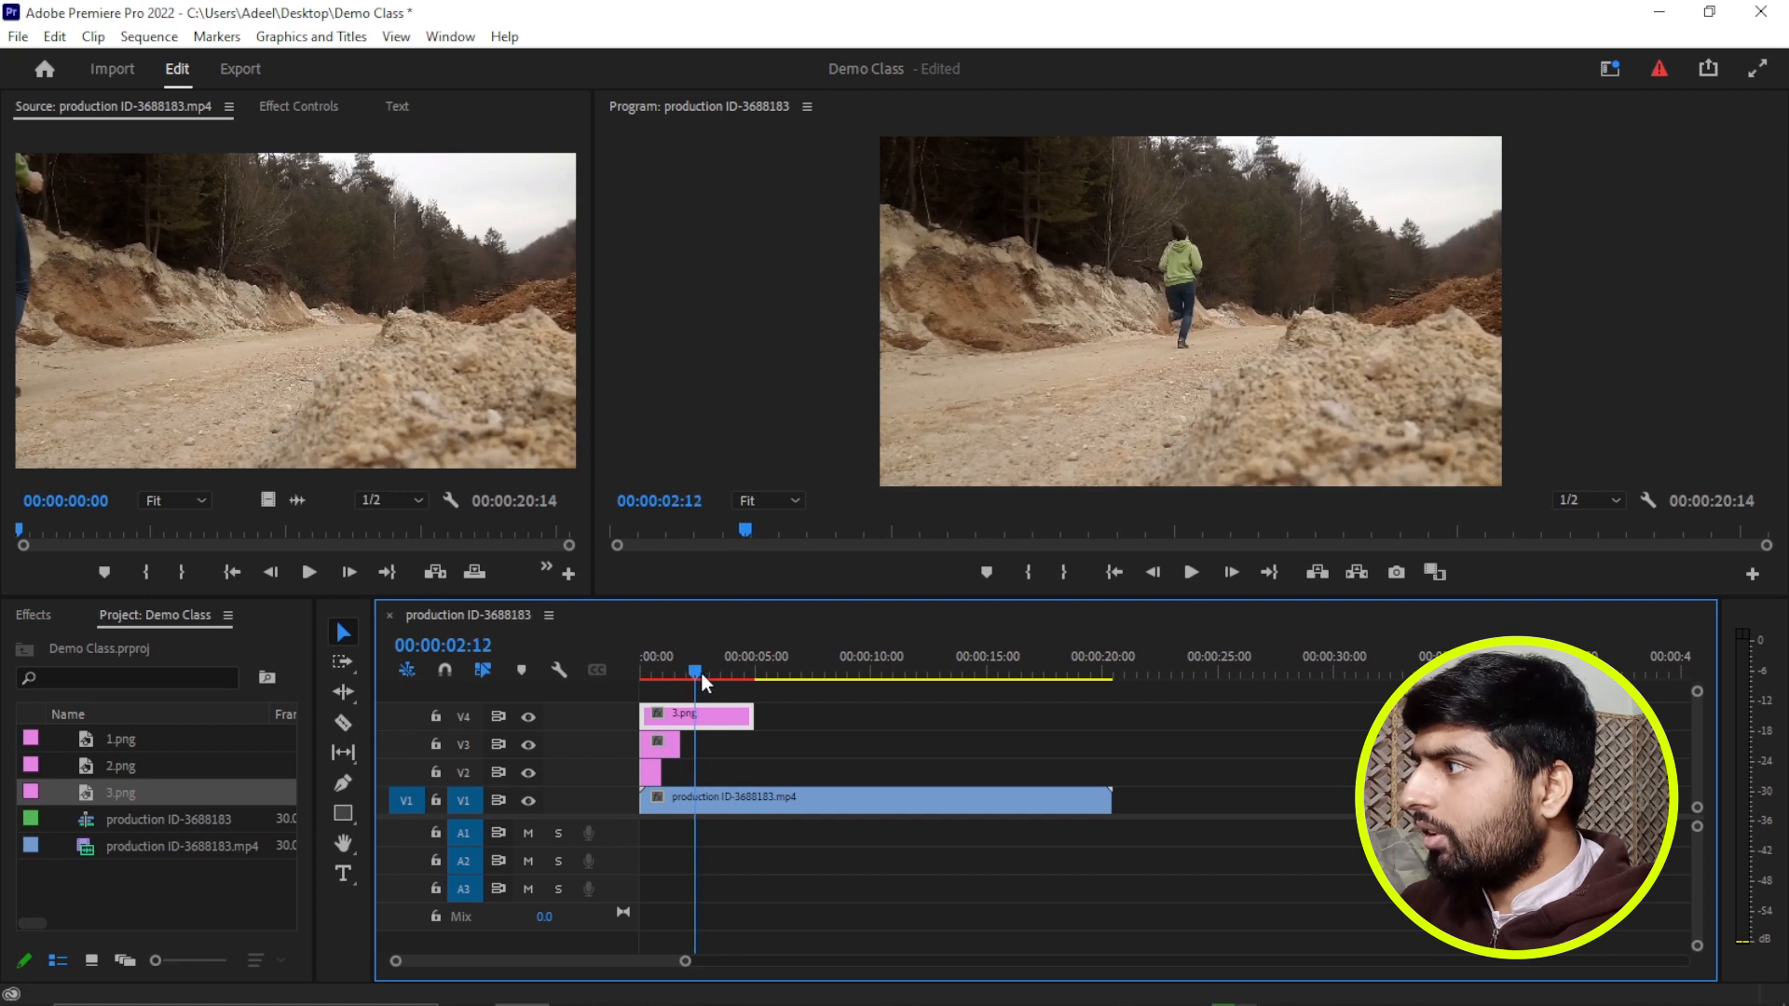
{"action": "left_click", "coordinate": [1223, 572]}
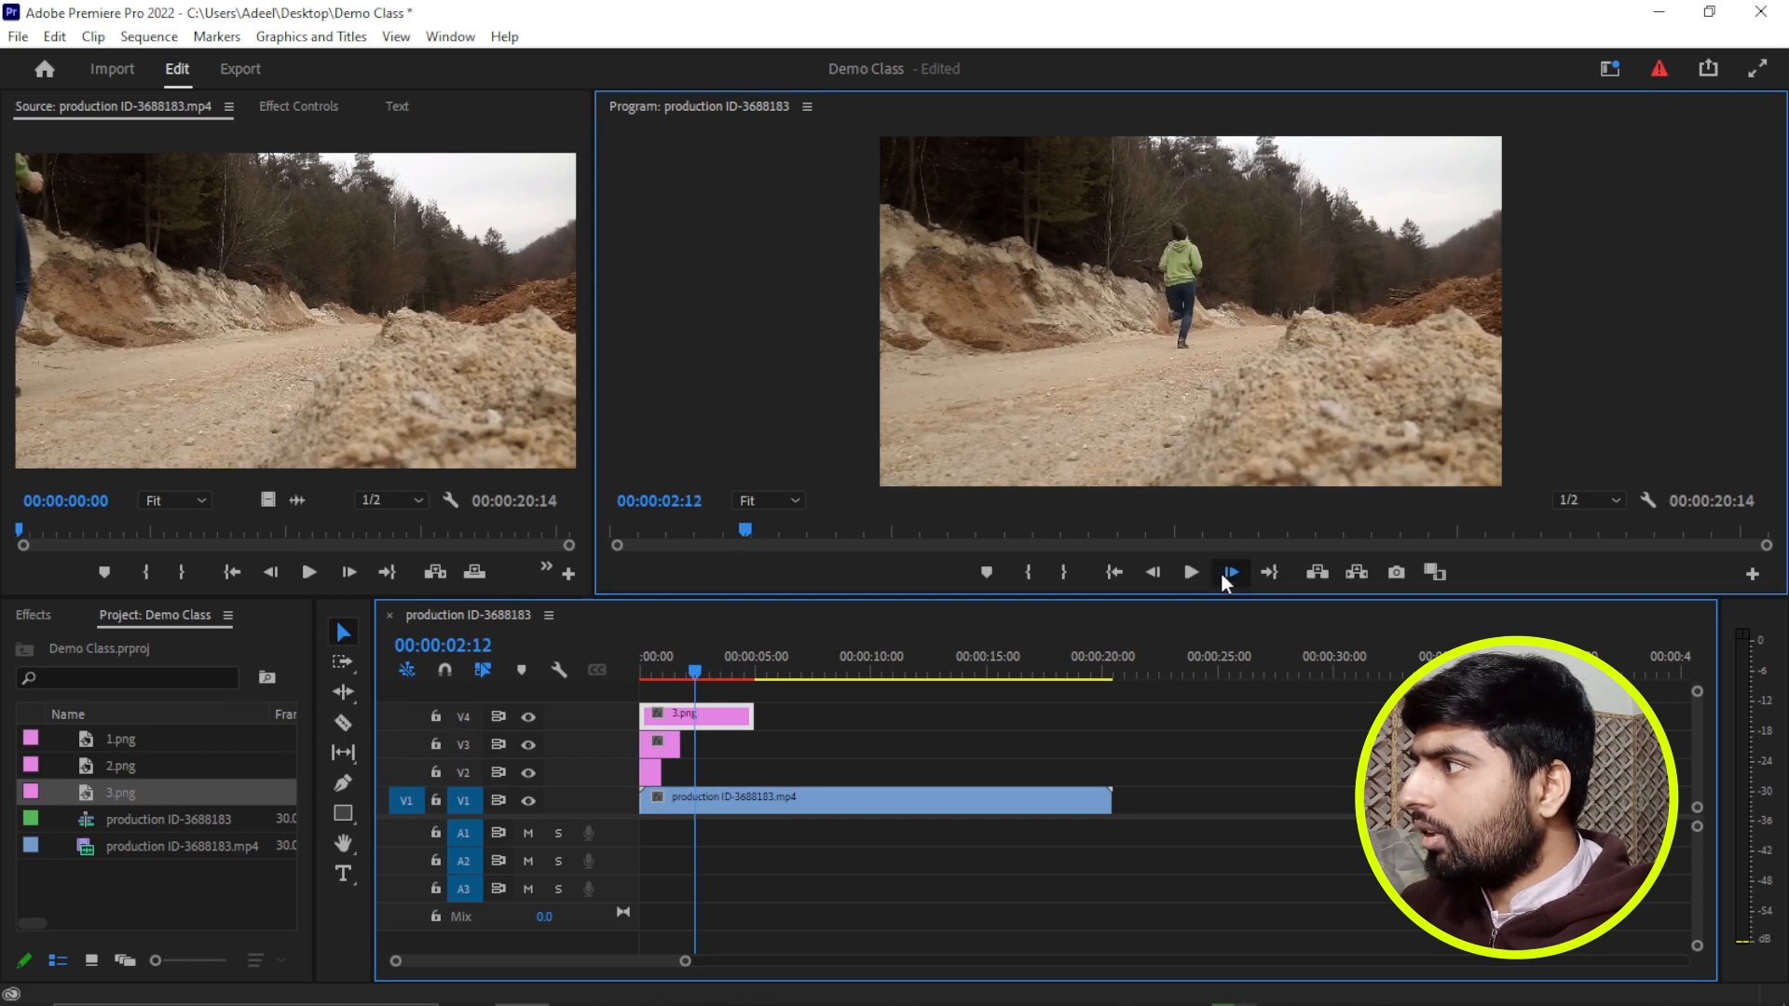
{"action": "left_click", "coordinate": [1222, 572]}
{"action": "left_click", "coordinate": [1223, 572]}
{"action": "left_click", "coordinate": [1148, 572]}
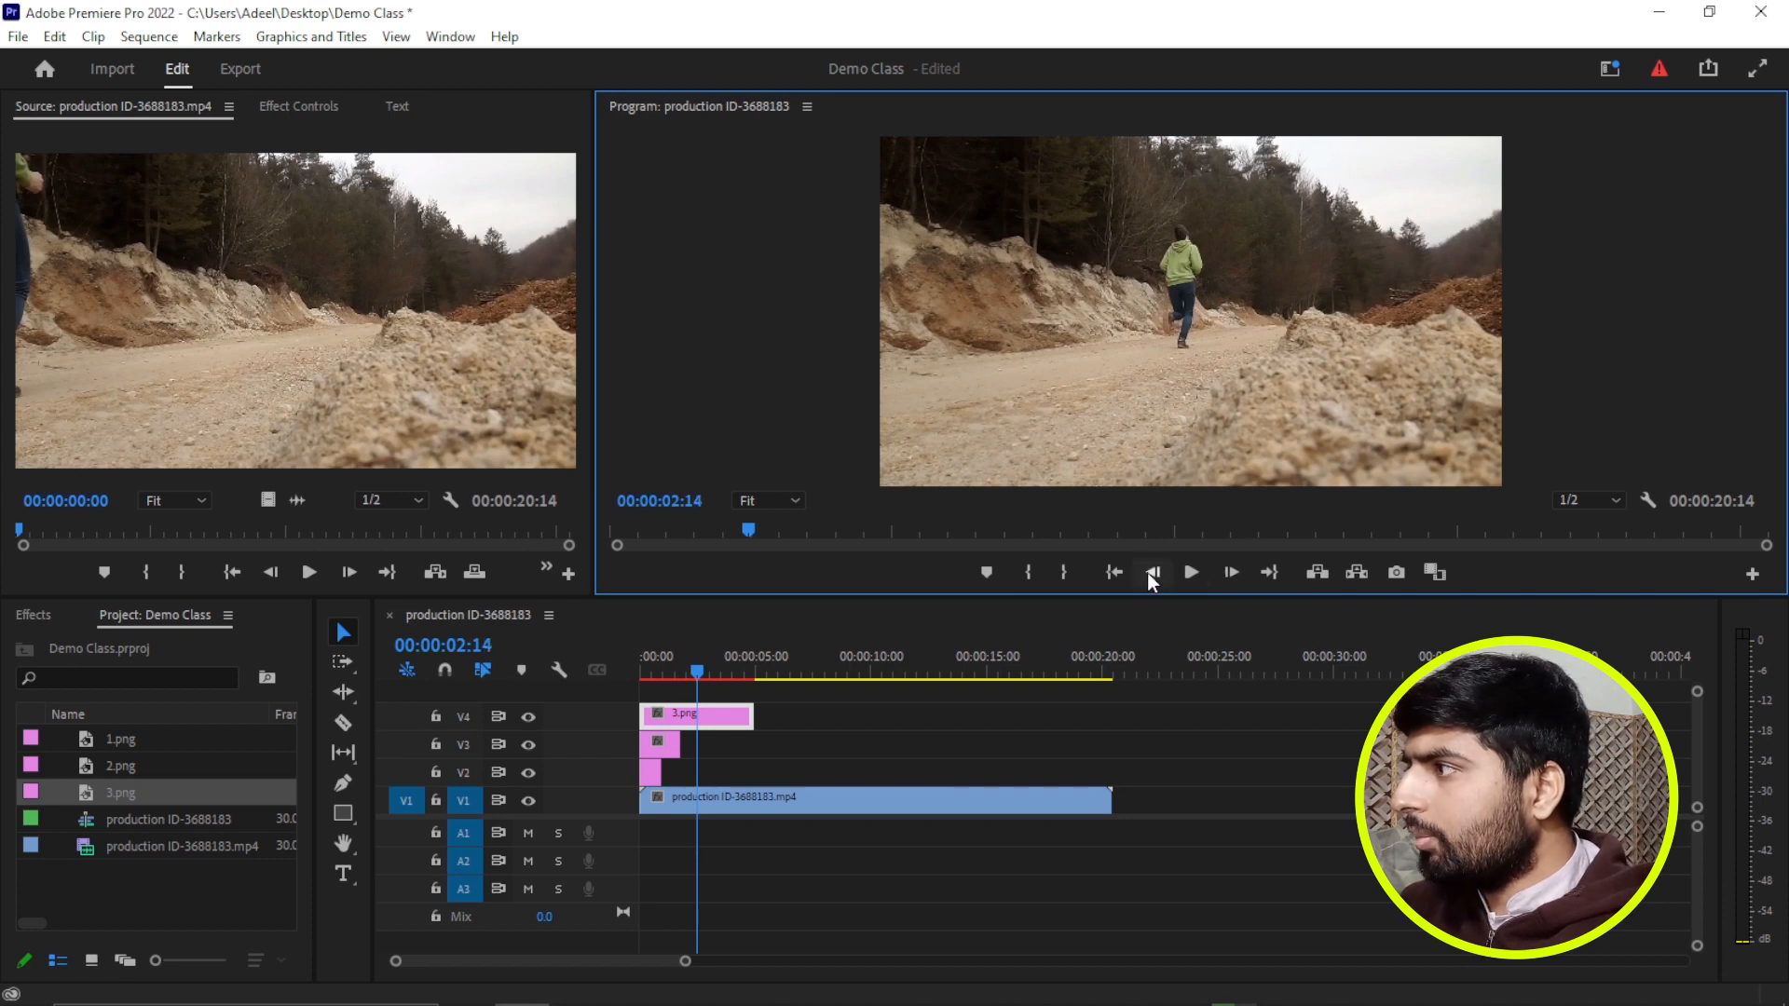
{"action": "left_click", "coordinate": [732, 716]}
{"action": "key", "text": "ctrl+k"}
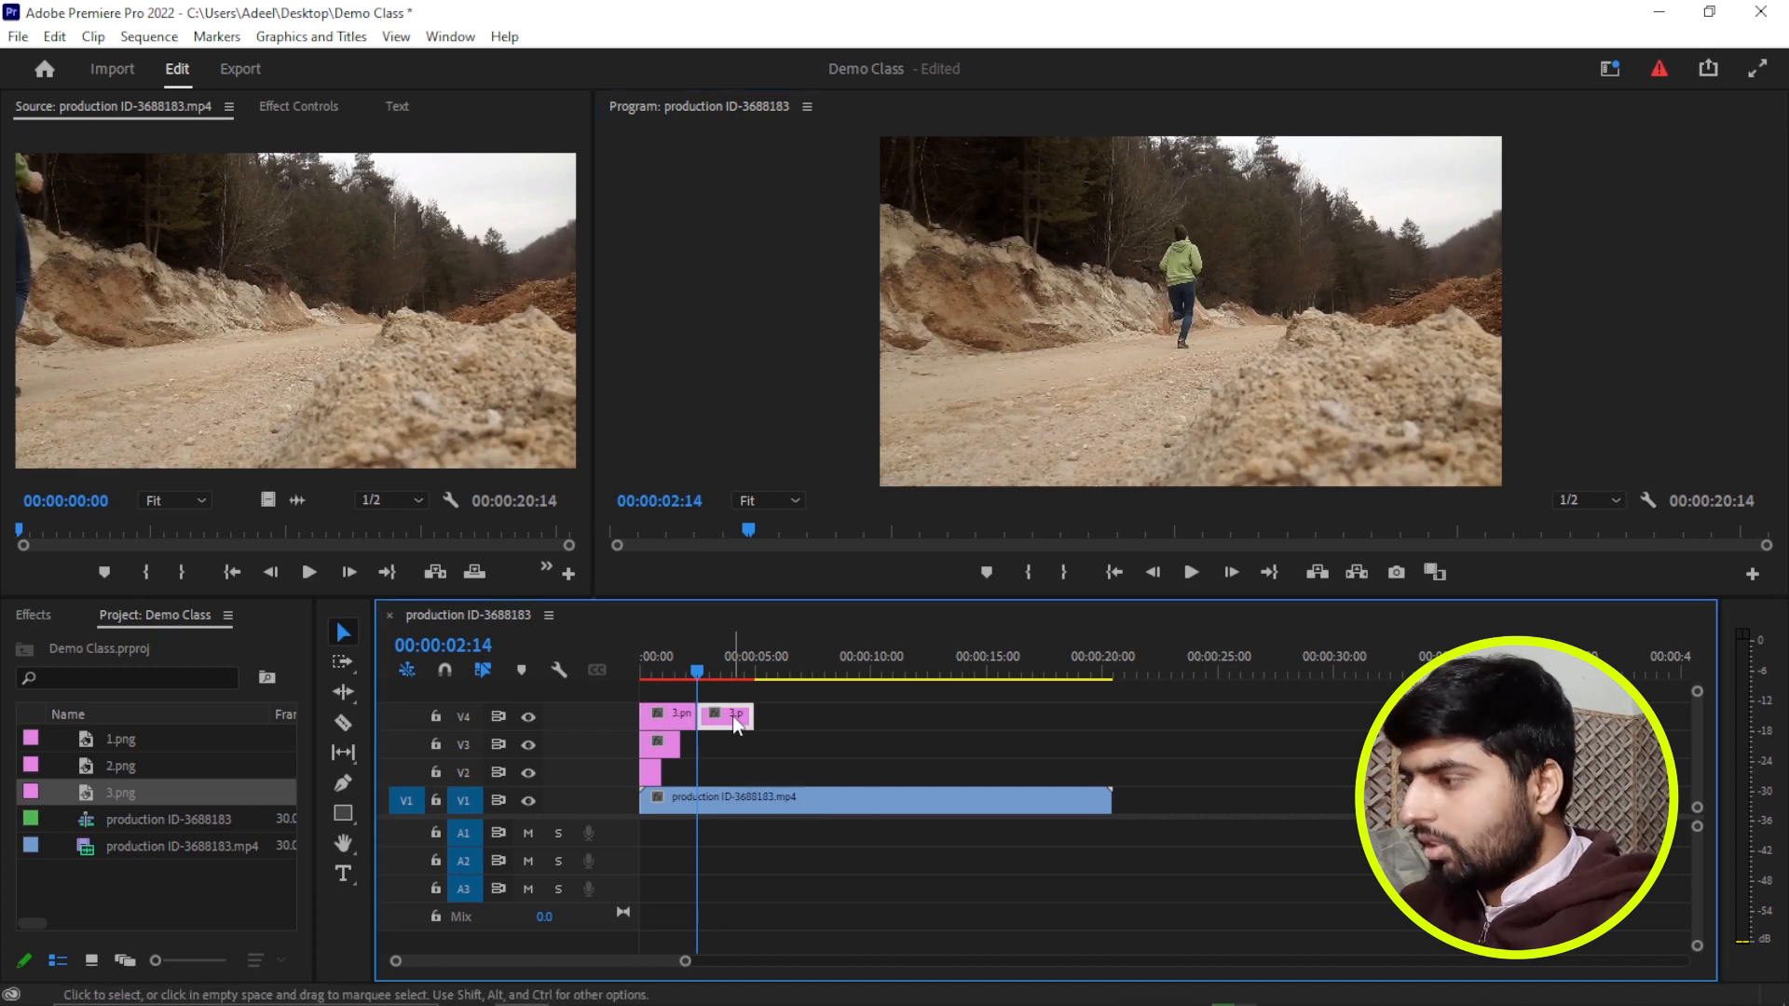
Play the sequence from the start to check how the runner merges with each frozen still.
{"action": "left_click_drag", "start_coordinate": [697, 663], "coordinate": [595, 661]}
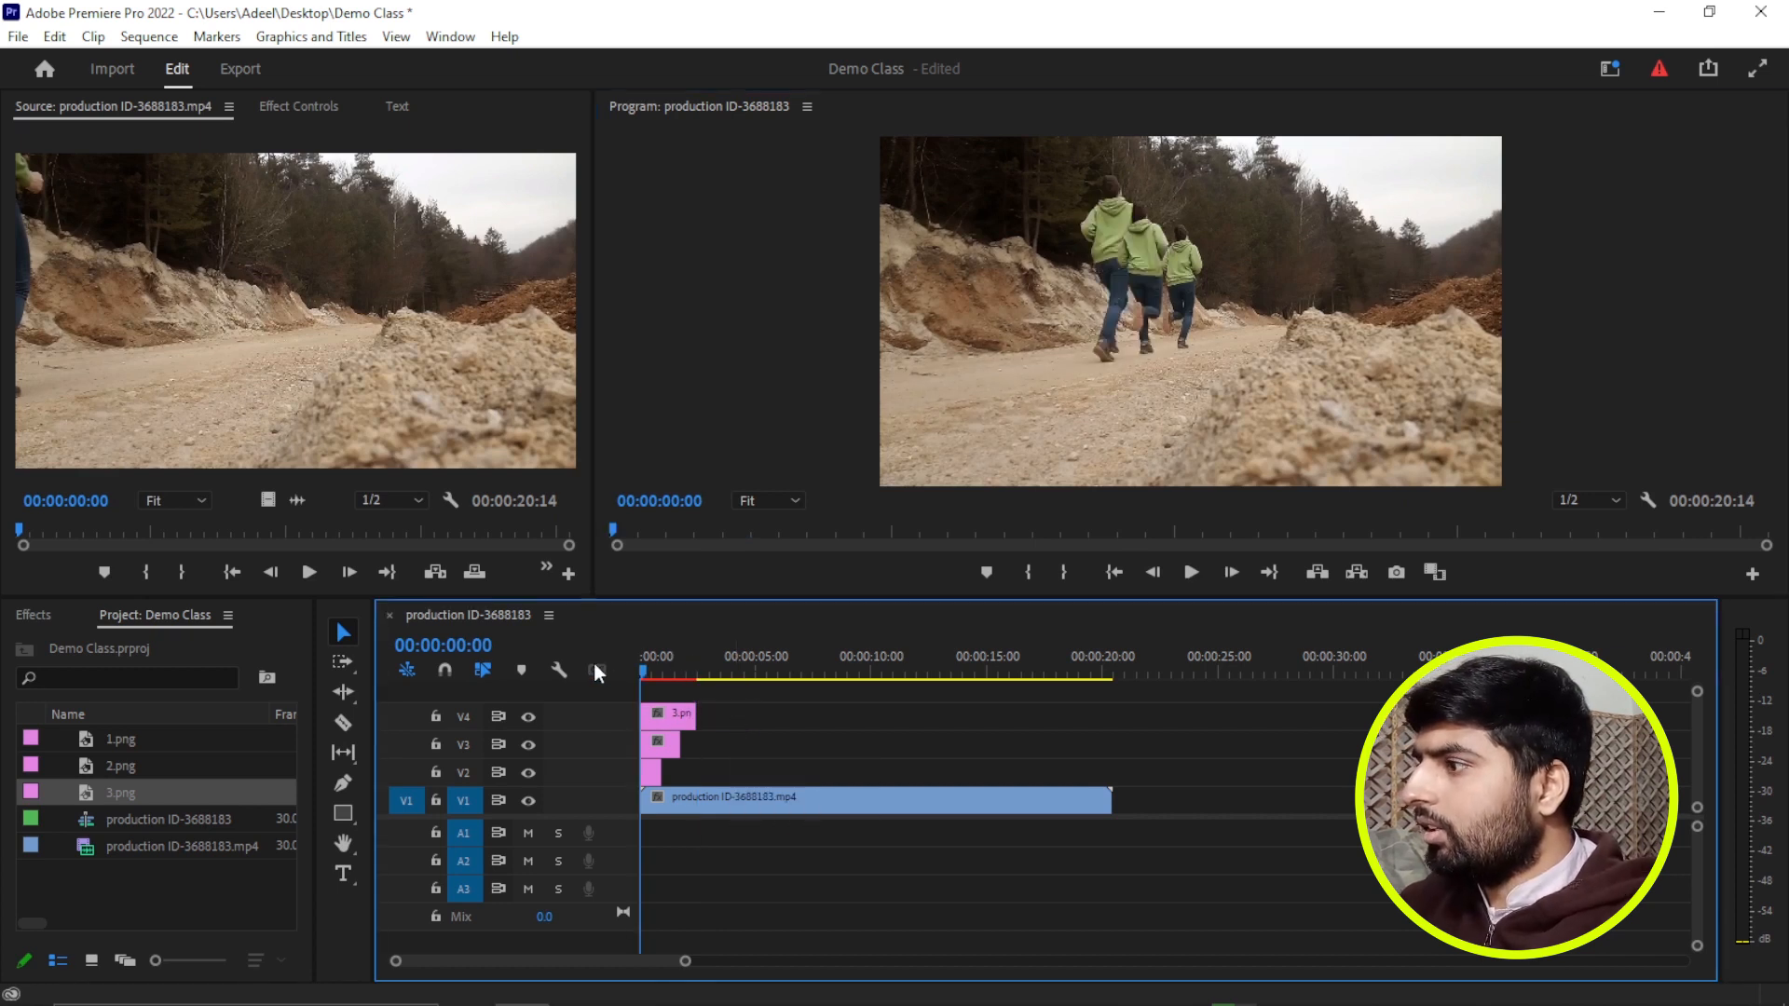
{"action": "key", "text": "space"}
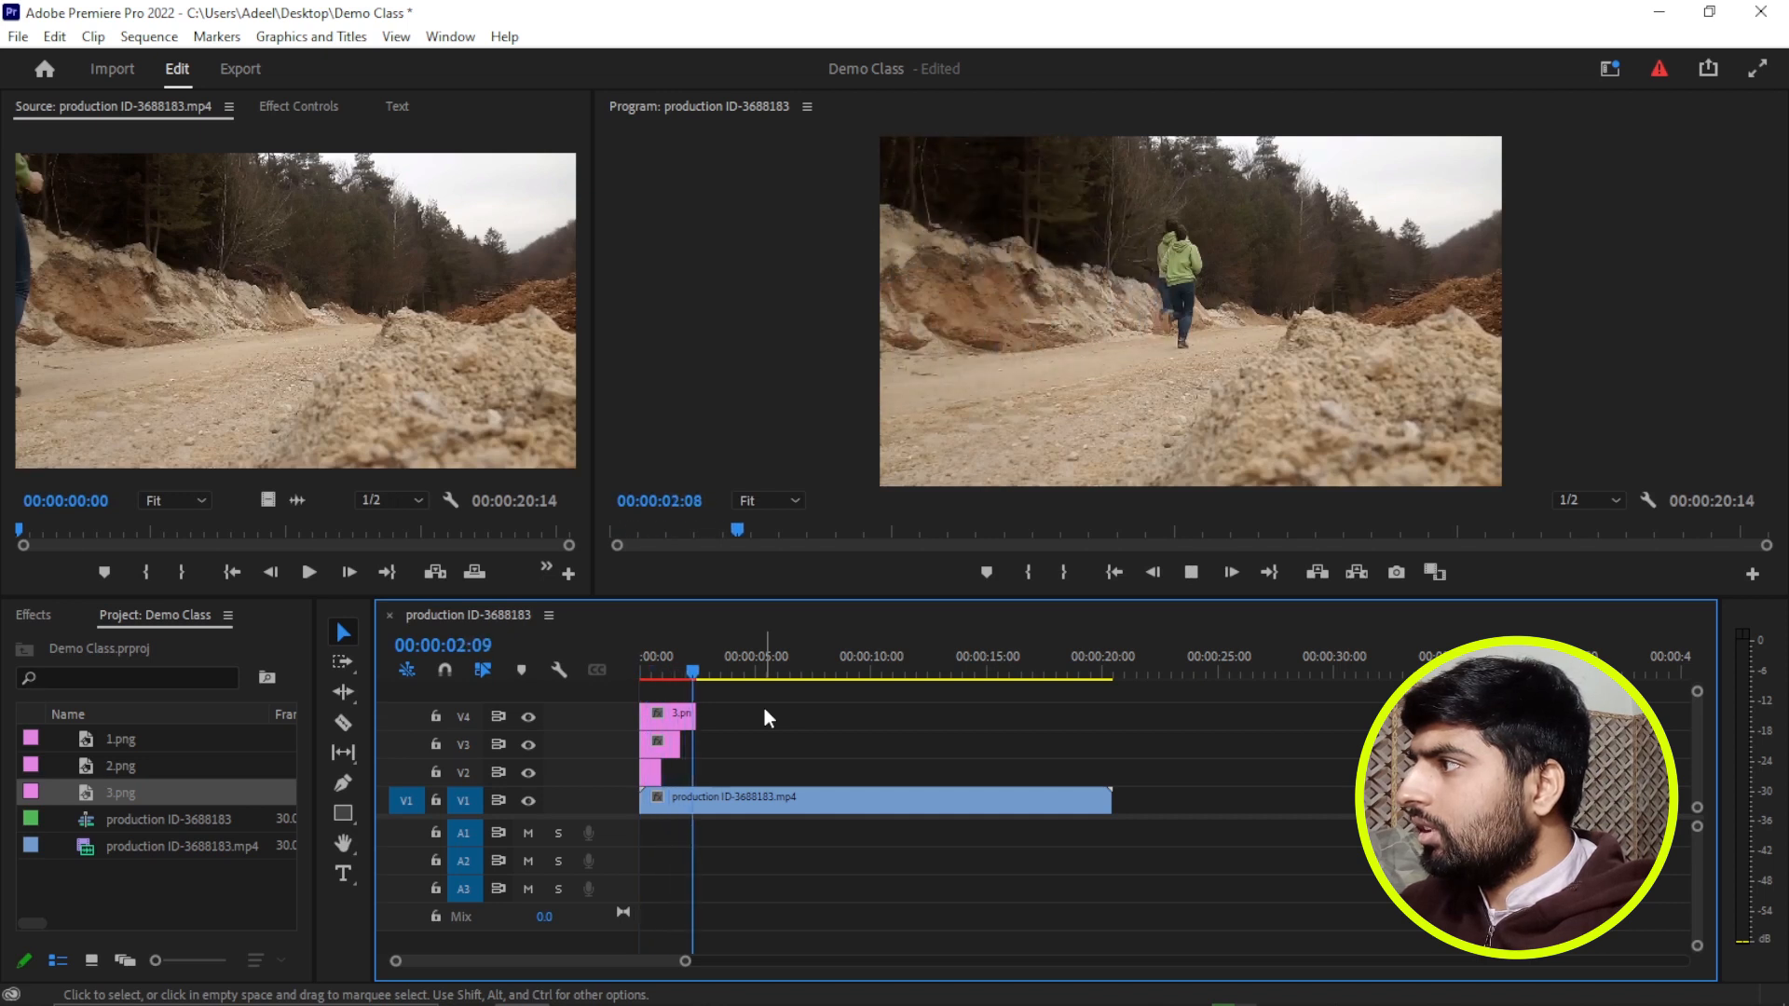
{"action": "key", "text": "space"}
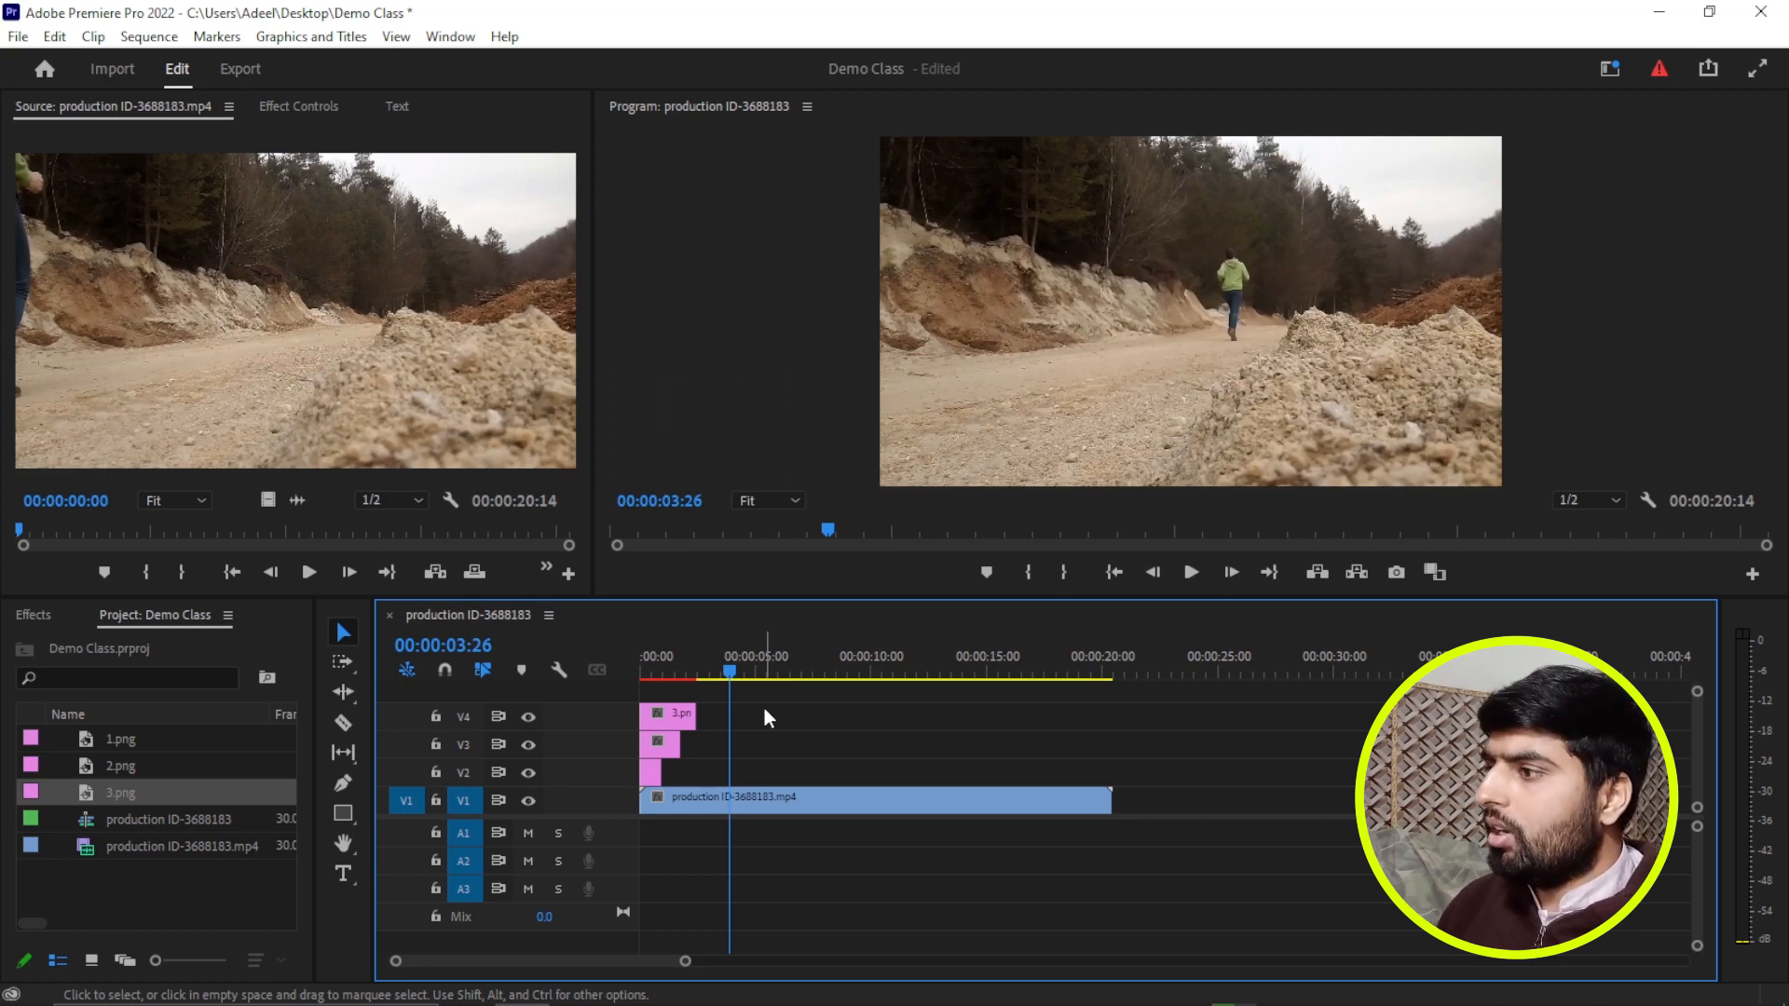
{"action": "left_click_drag", "start_coordinate": [719, 697], "coordinate": [652, 773]}
{"action": "left_click", "coordinate": [764, 751]}
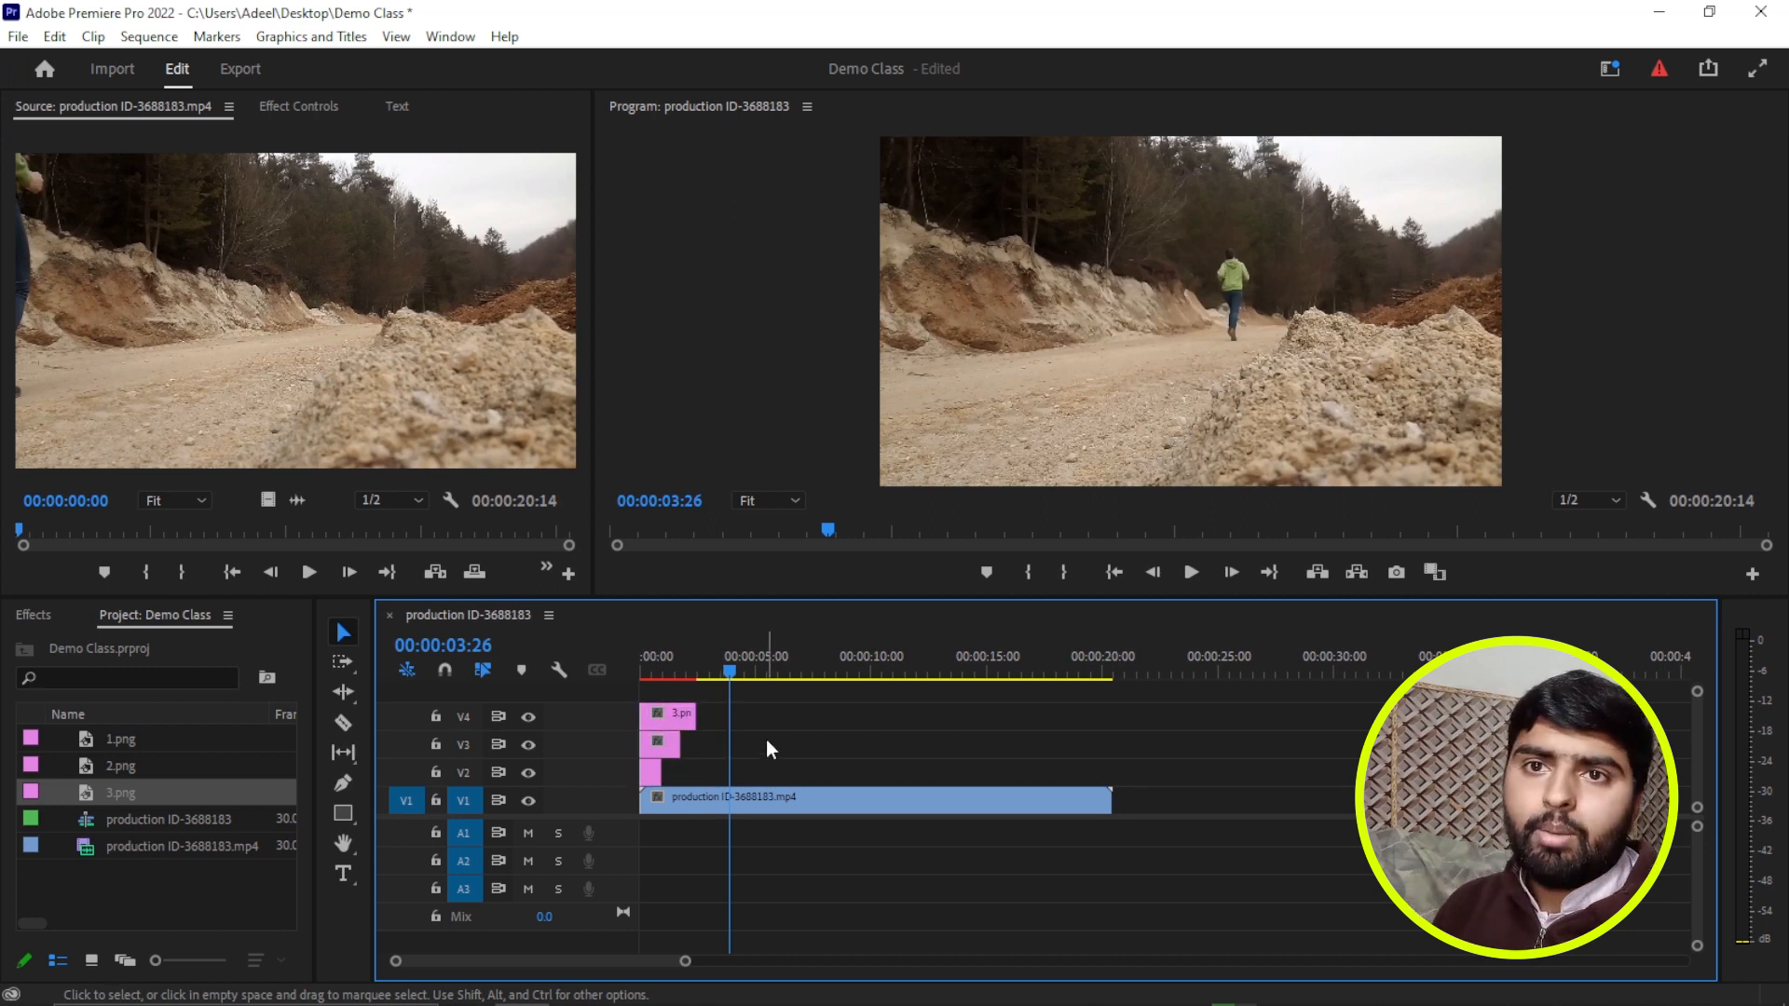